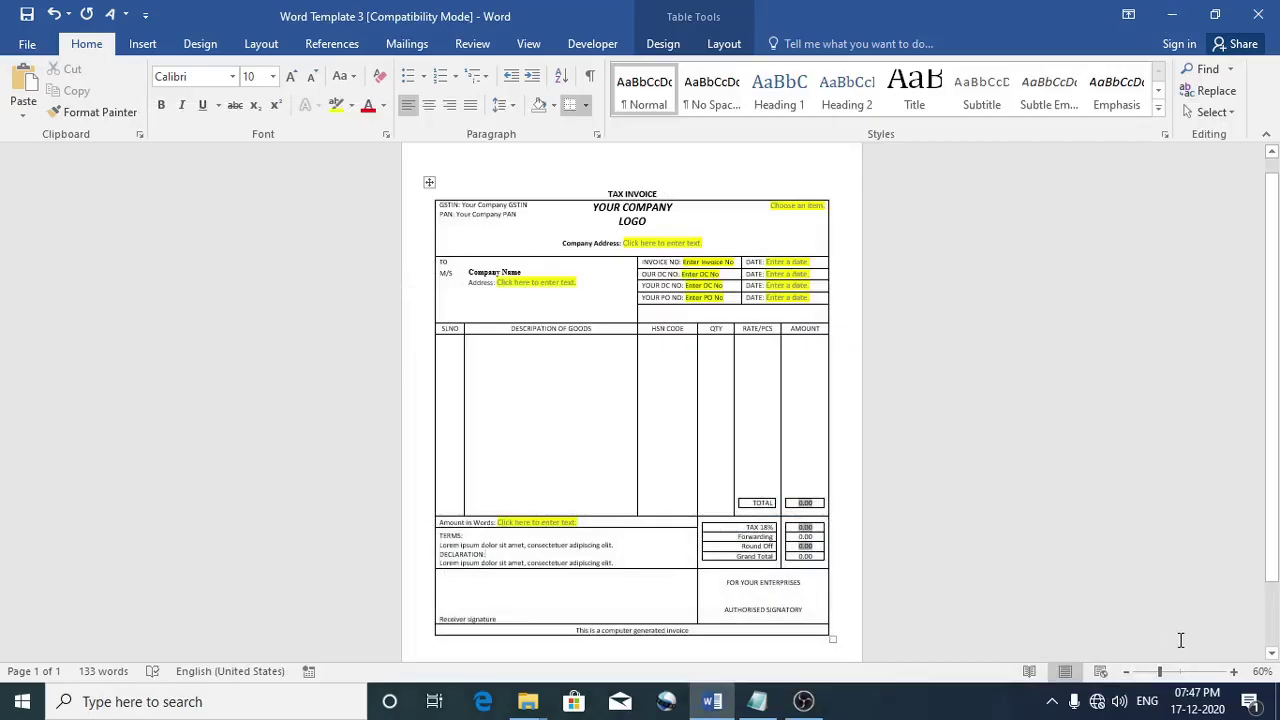
Examine the invoice template's header fields: the copy type choices, company address, invoice and DC numbers, and dates
left_click(1234, 672)
left_click(1234, 672)
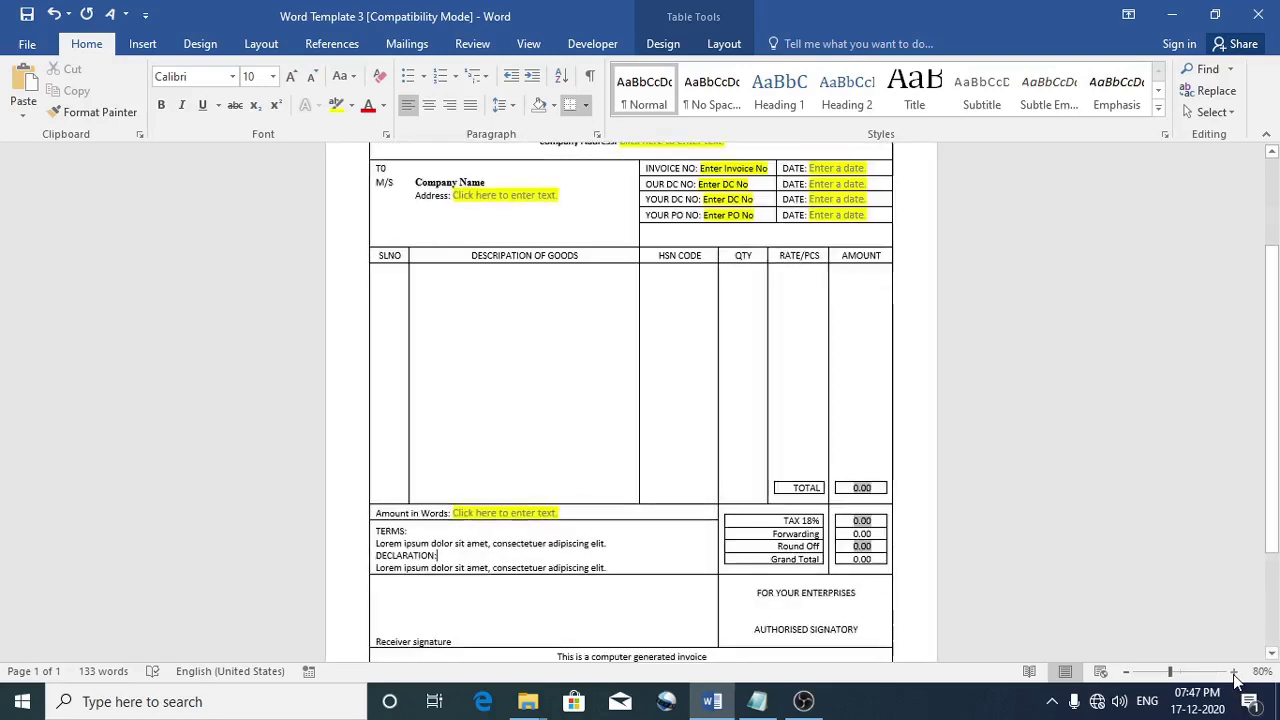
left_click(1234, 672)
left_click(1234, 672)
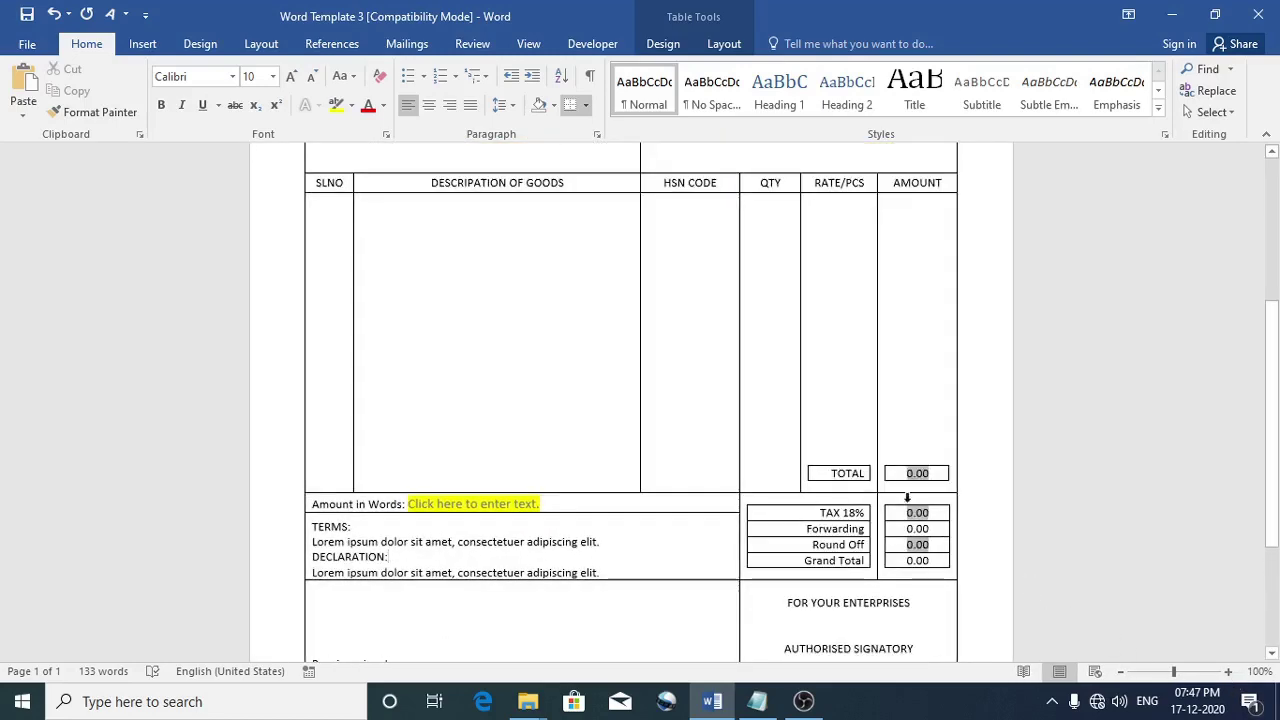
scroll(901, 491, "up", 3)
scroll(901, 491, "up", 3)
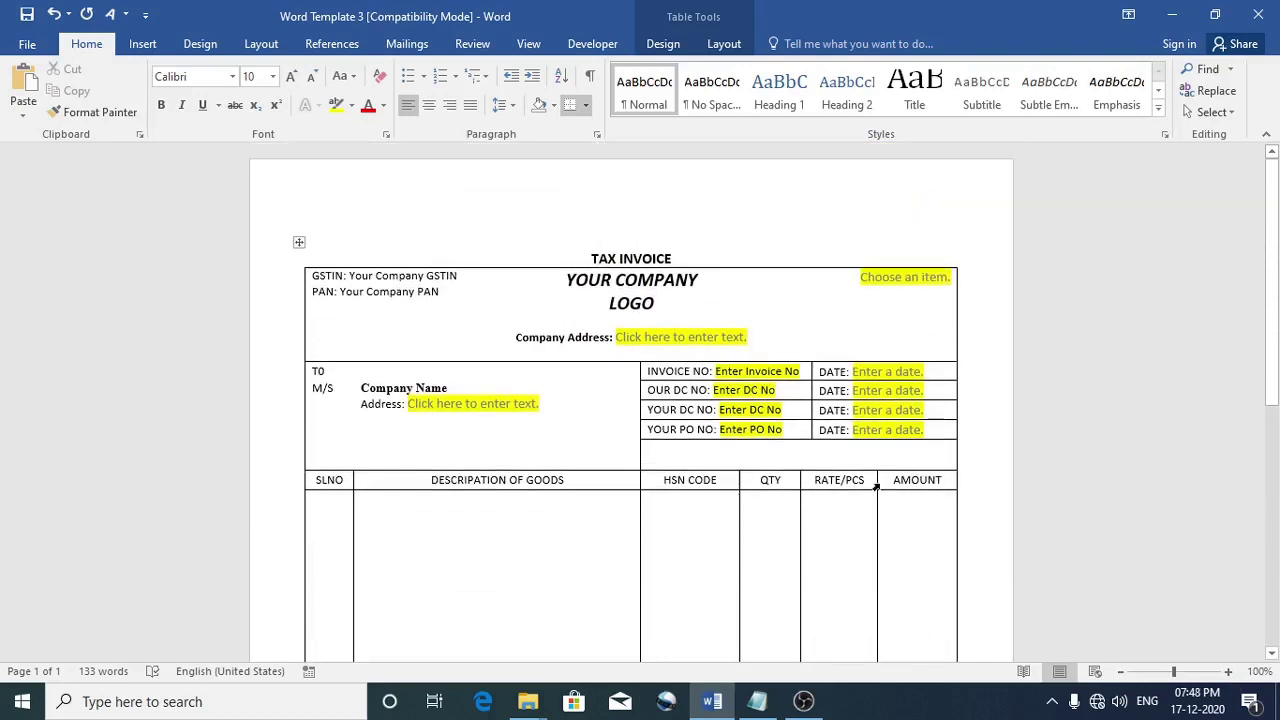
left_click(908, 277)
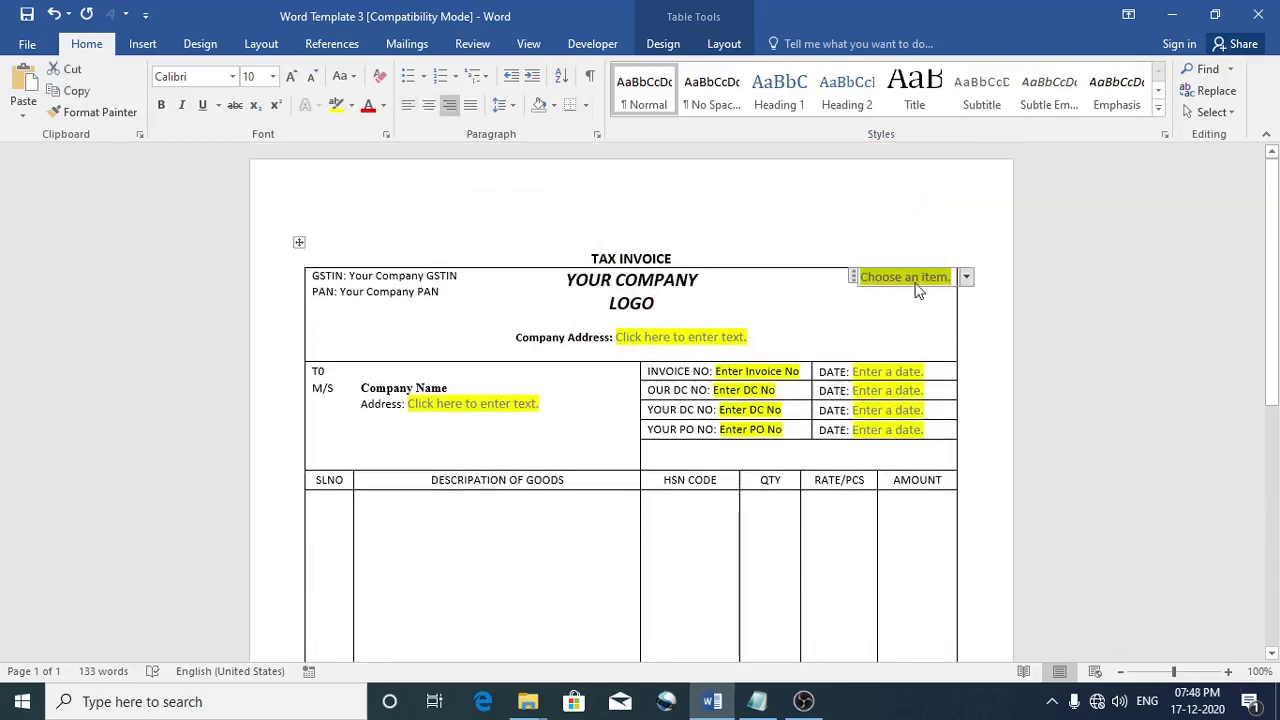
left_click(967, 277)
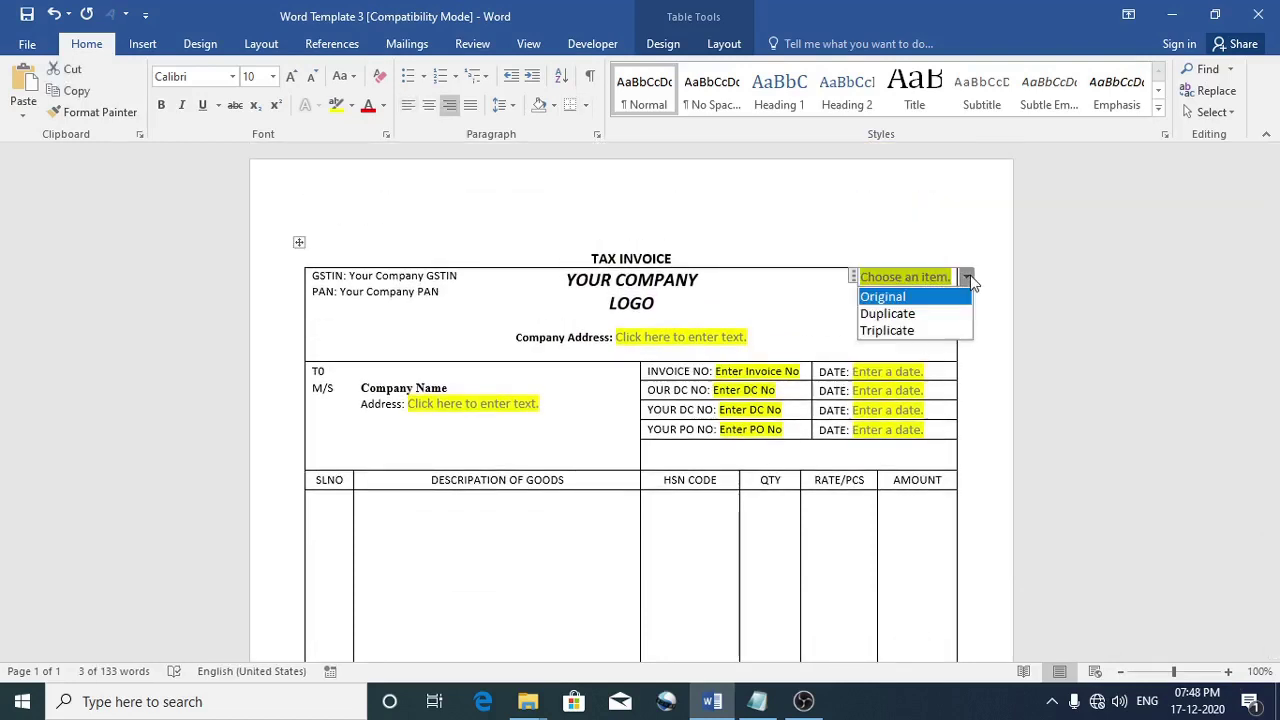
left_click(711, 338)
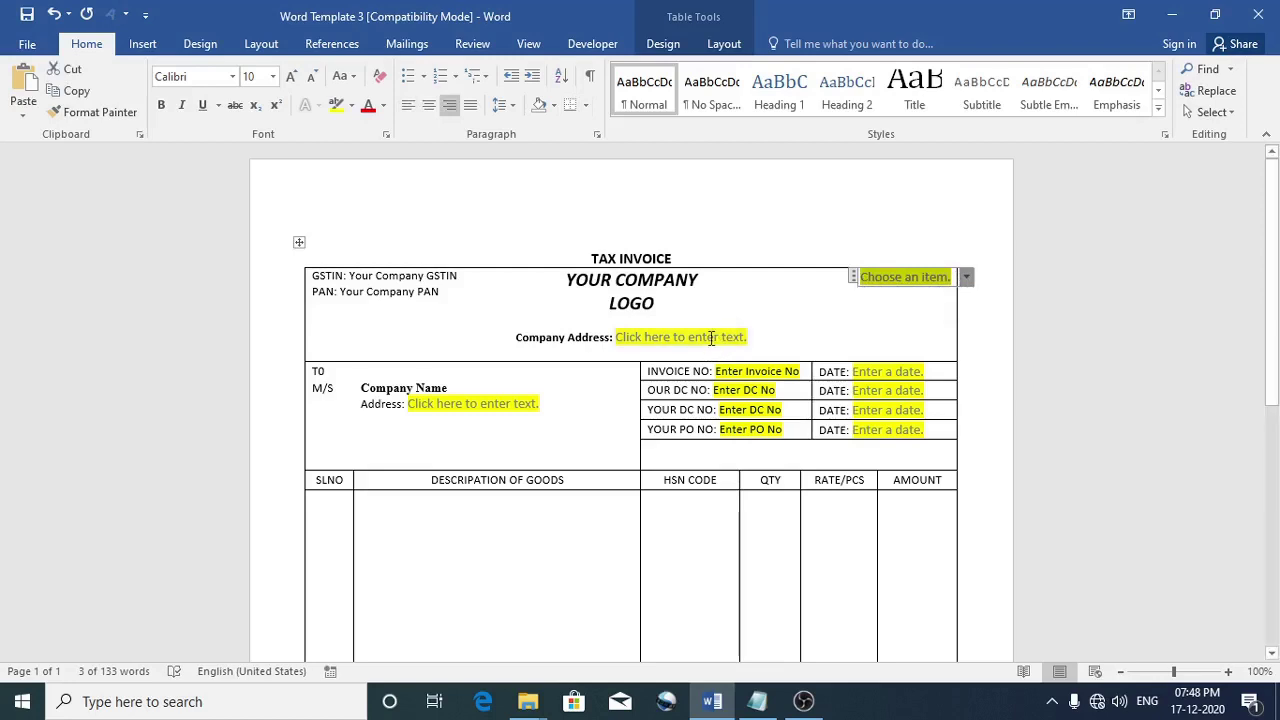
left_click(762, 373)
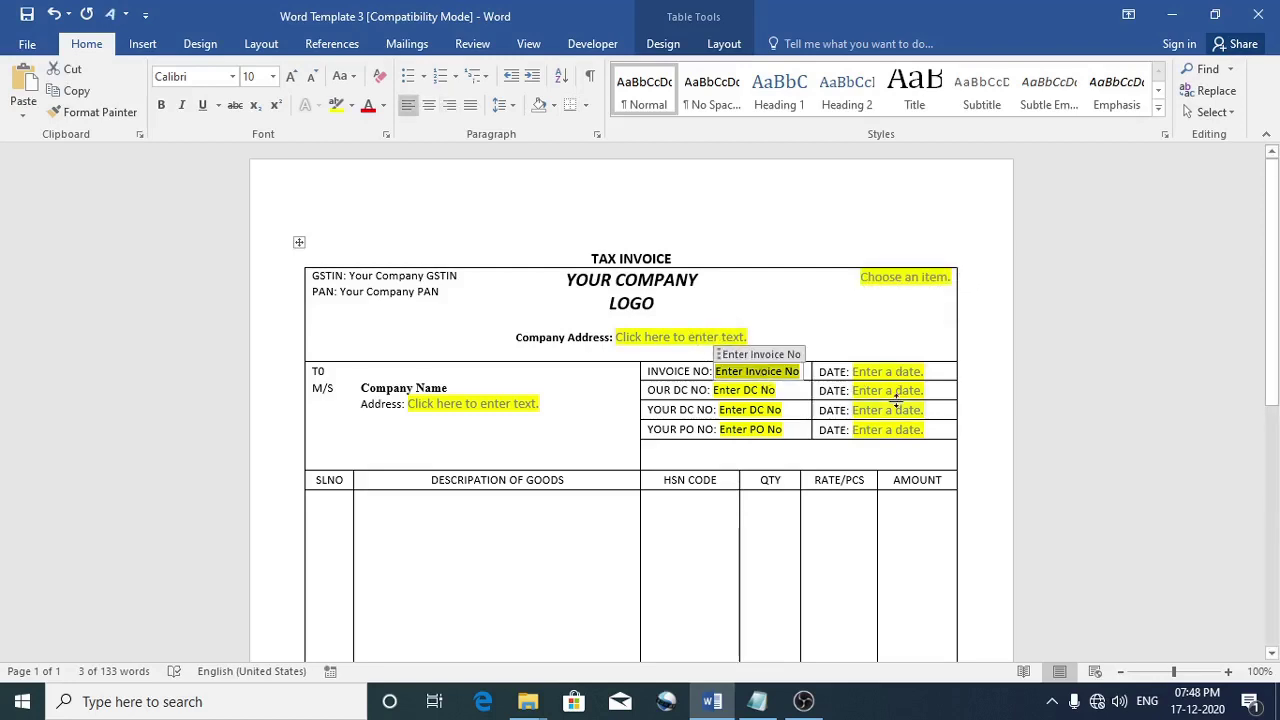
Examine the amount fields for total, tax, forwarding and round off, plus the goods table's column headings
scroll(897, 390, "down", 5)
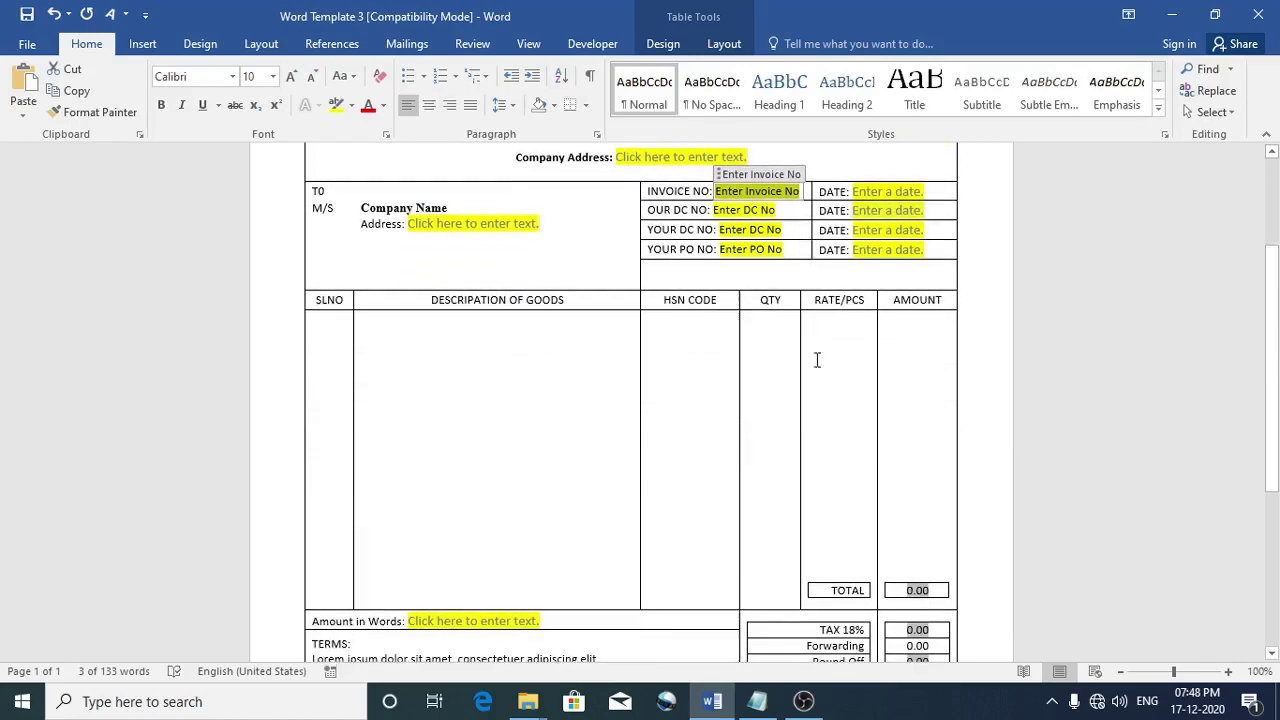
scroll(773, 350, "down", 2)
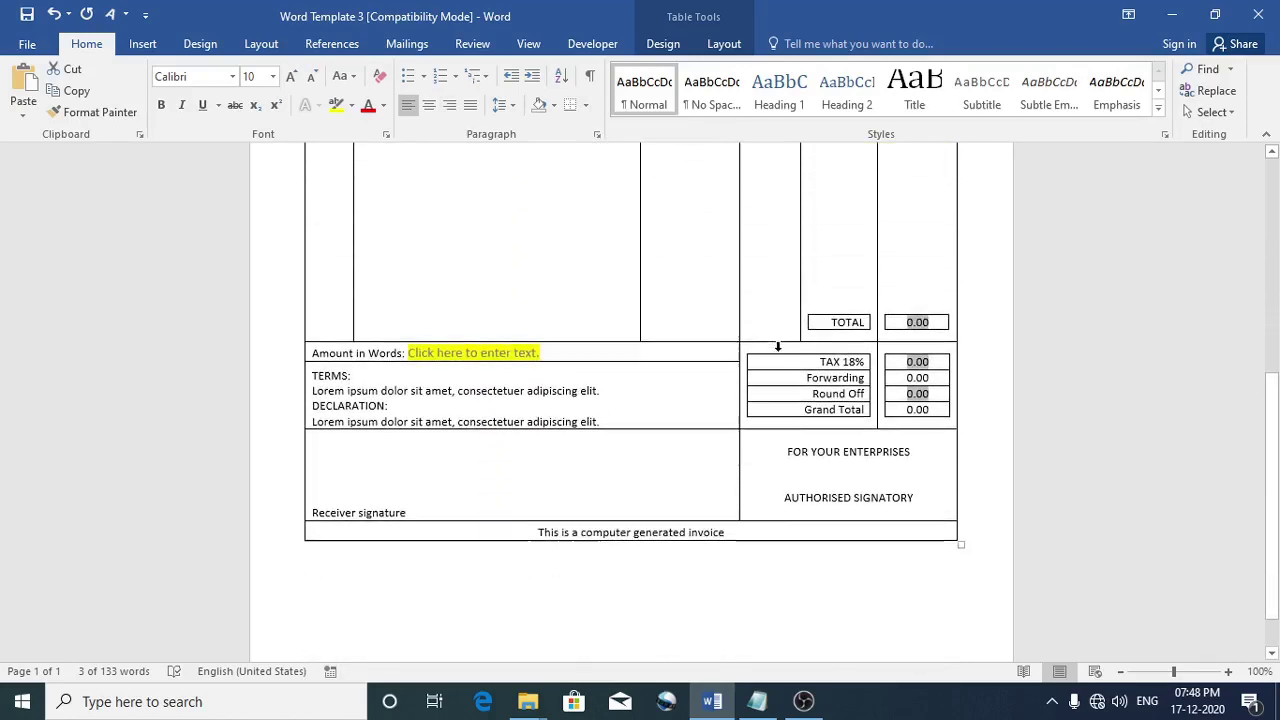
double_click(917, 320)
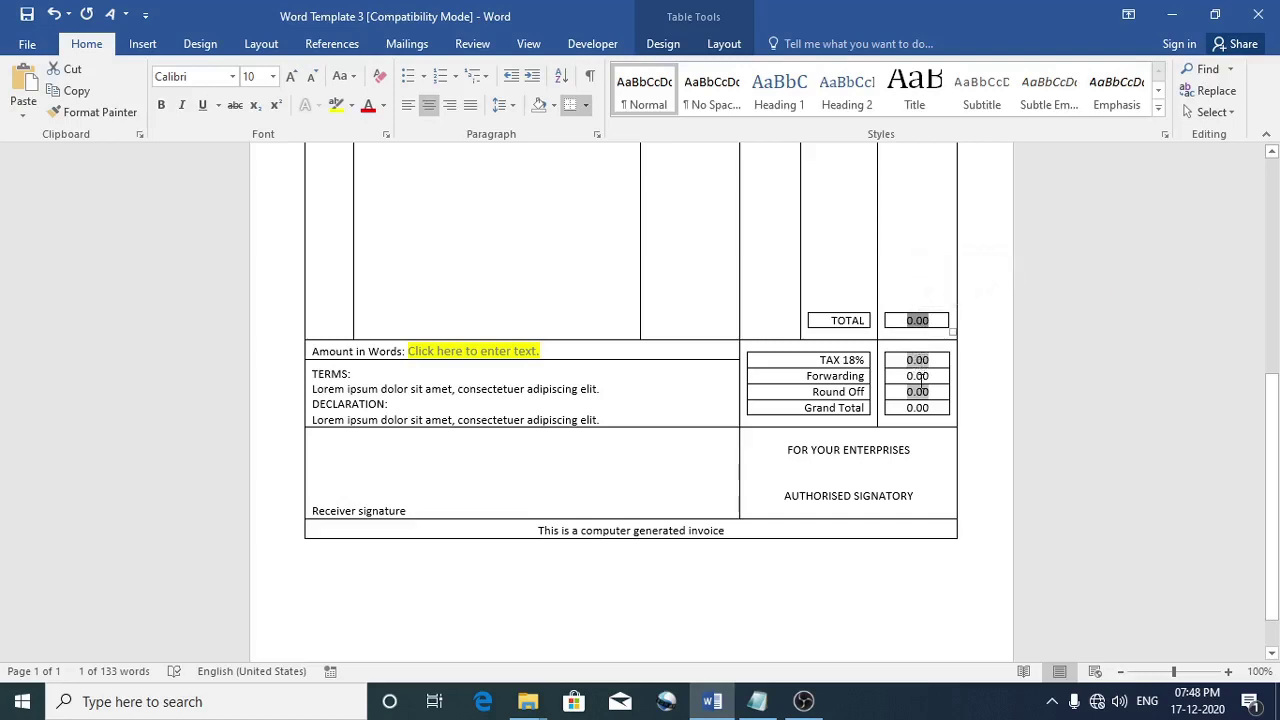
left_click(918, 377)
double_click(919, 393)
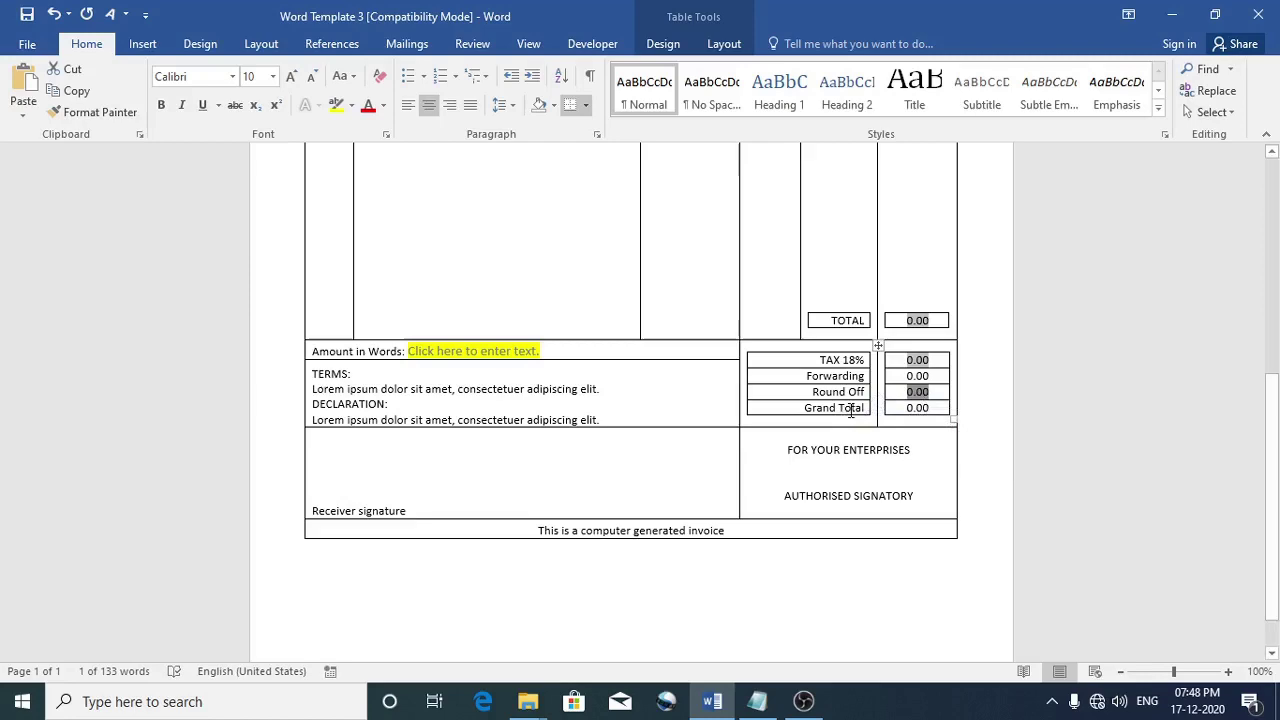
scroll(797, 395, "up", 10)
scroll(797, 391, "up", 1)
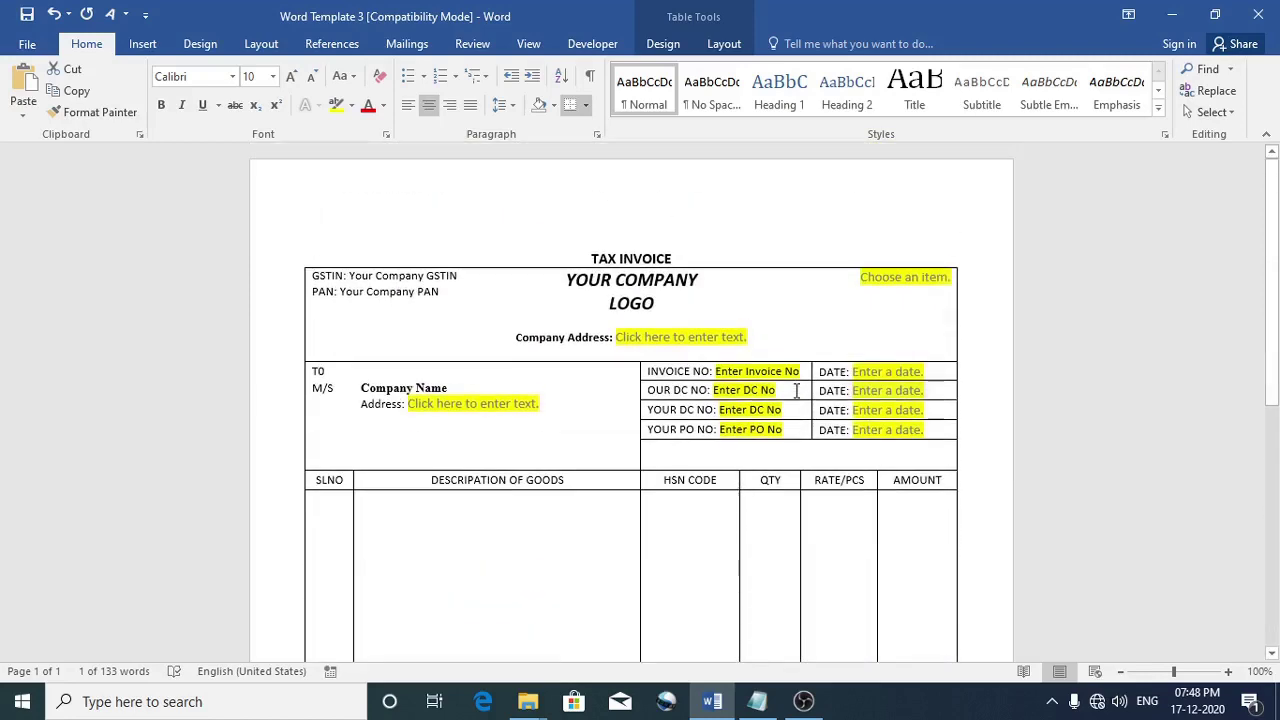
left_click(783, 480)
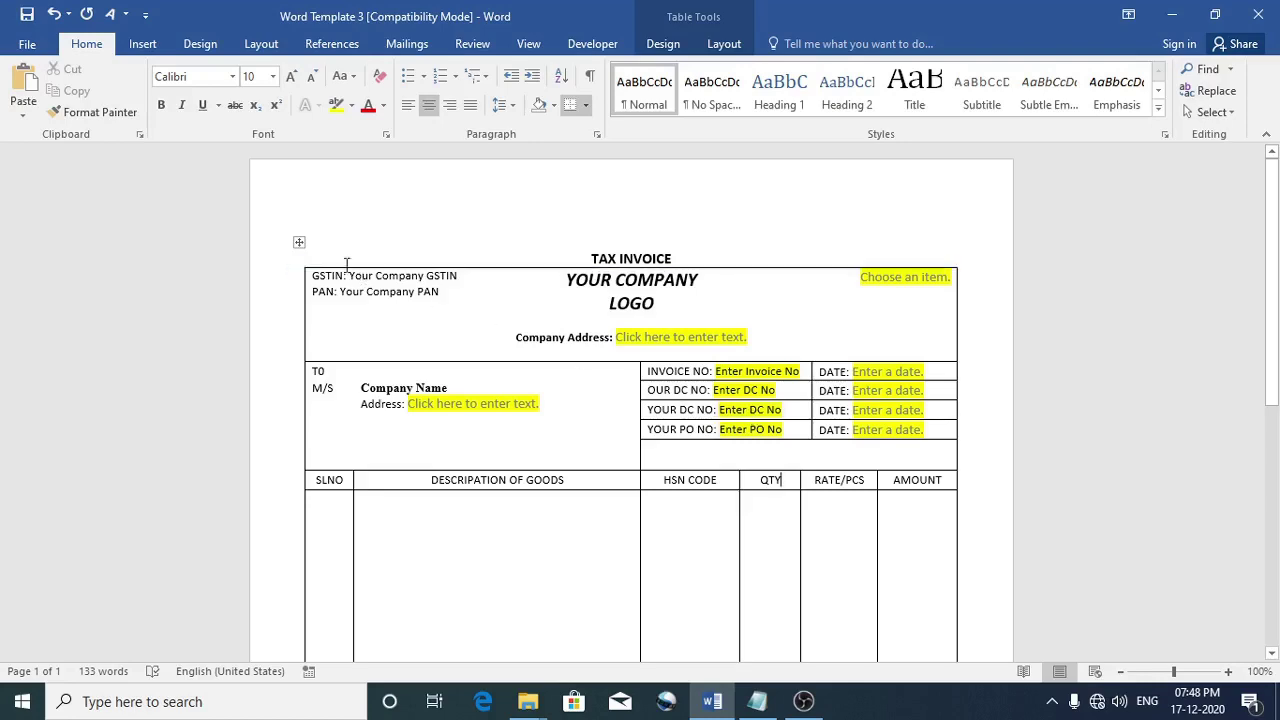
Start saving a copy of the invoice document and name the file "hbninfotech invoice"
left_click(28, 45)
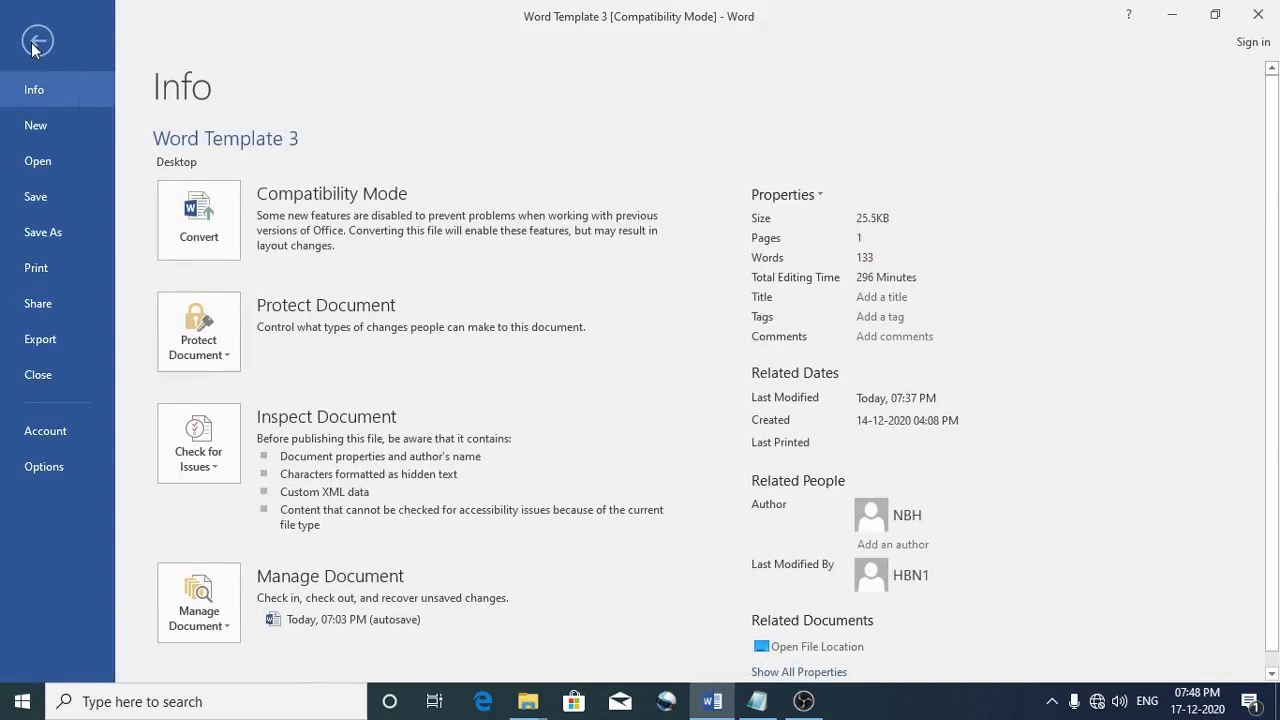
left_click(55, 236)
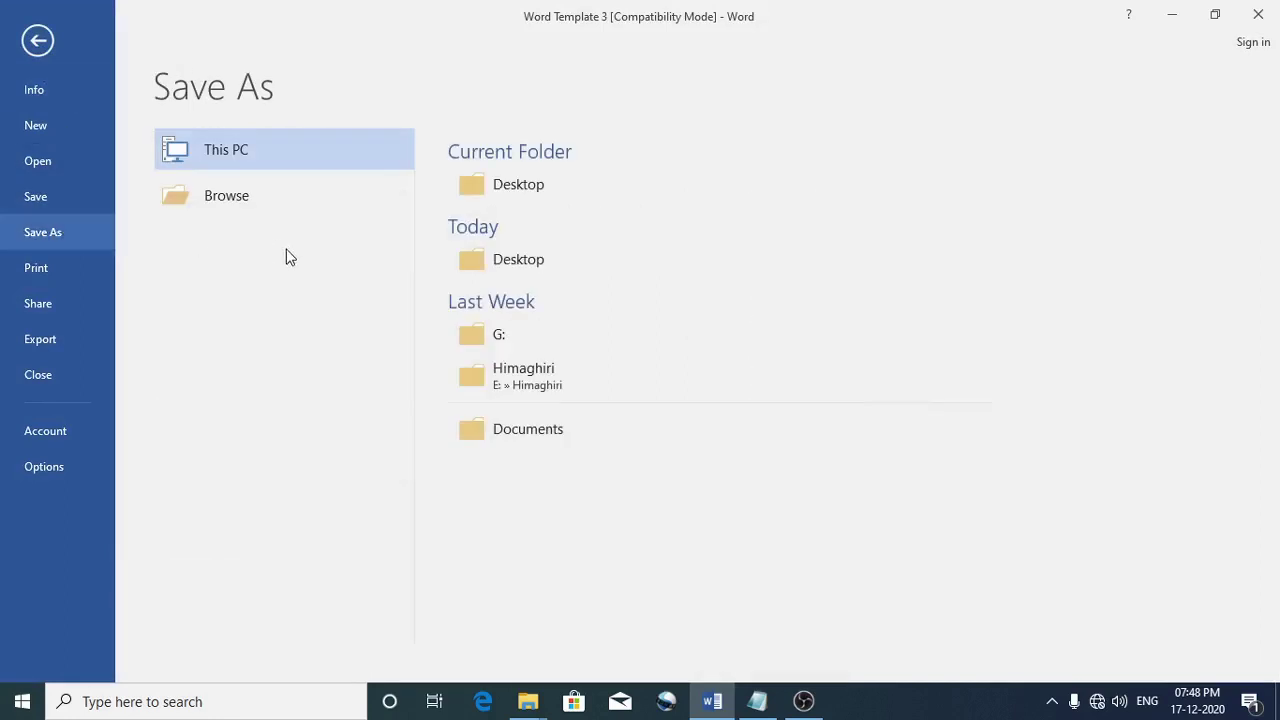
left_click(523, 187)
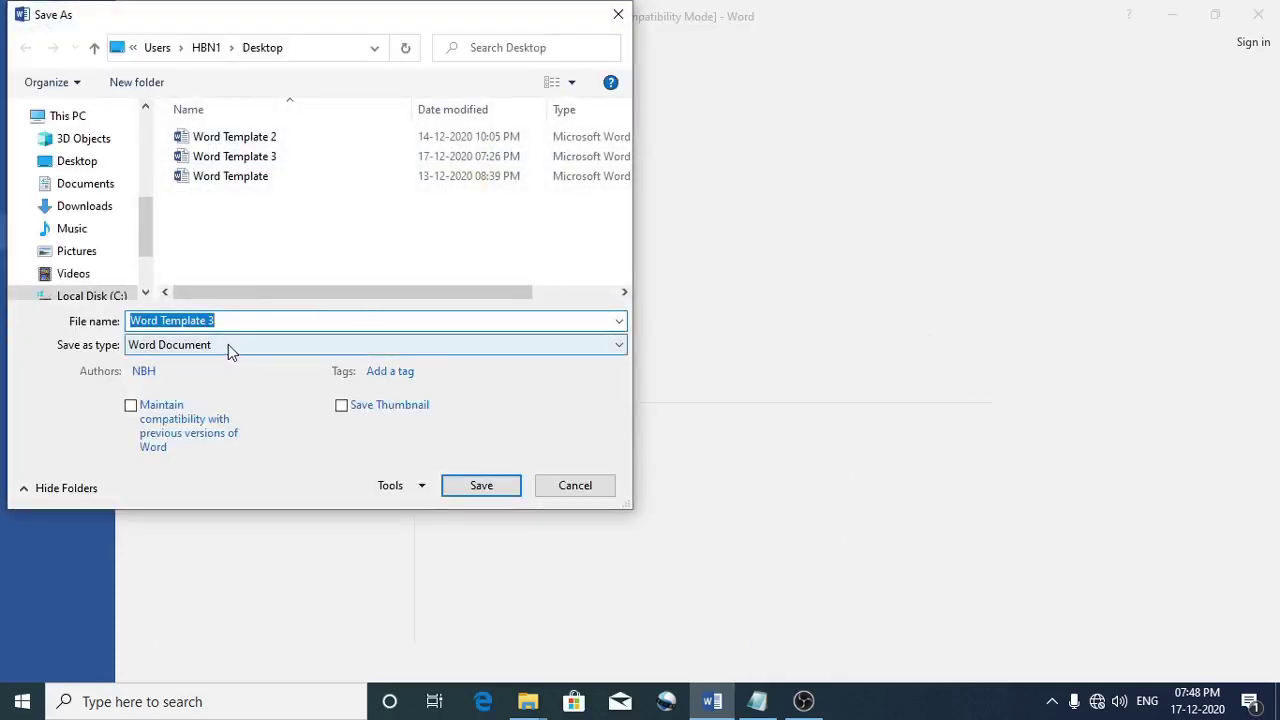
left_click(228, 345)
left_click(228, 320)
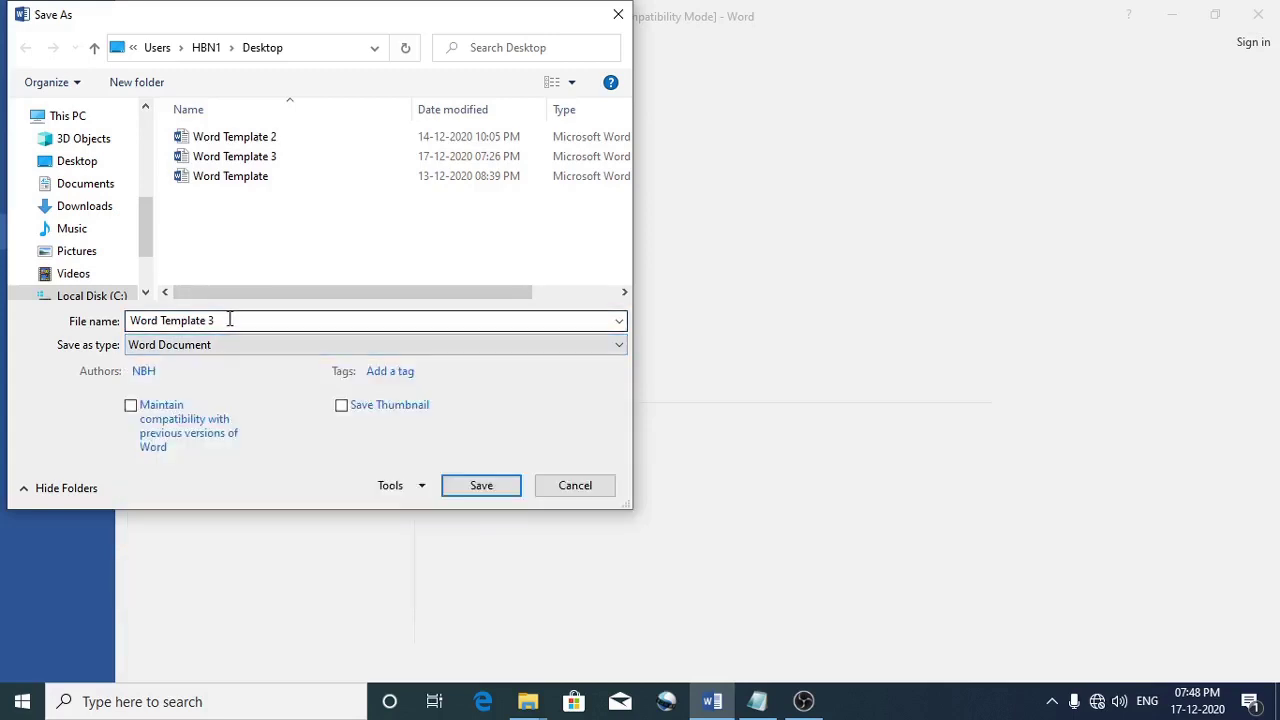
key("ctrl+a")
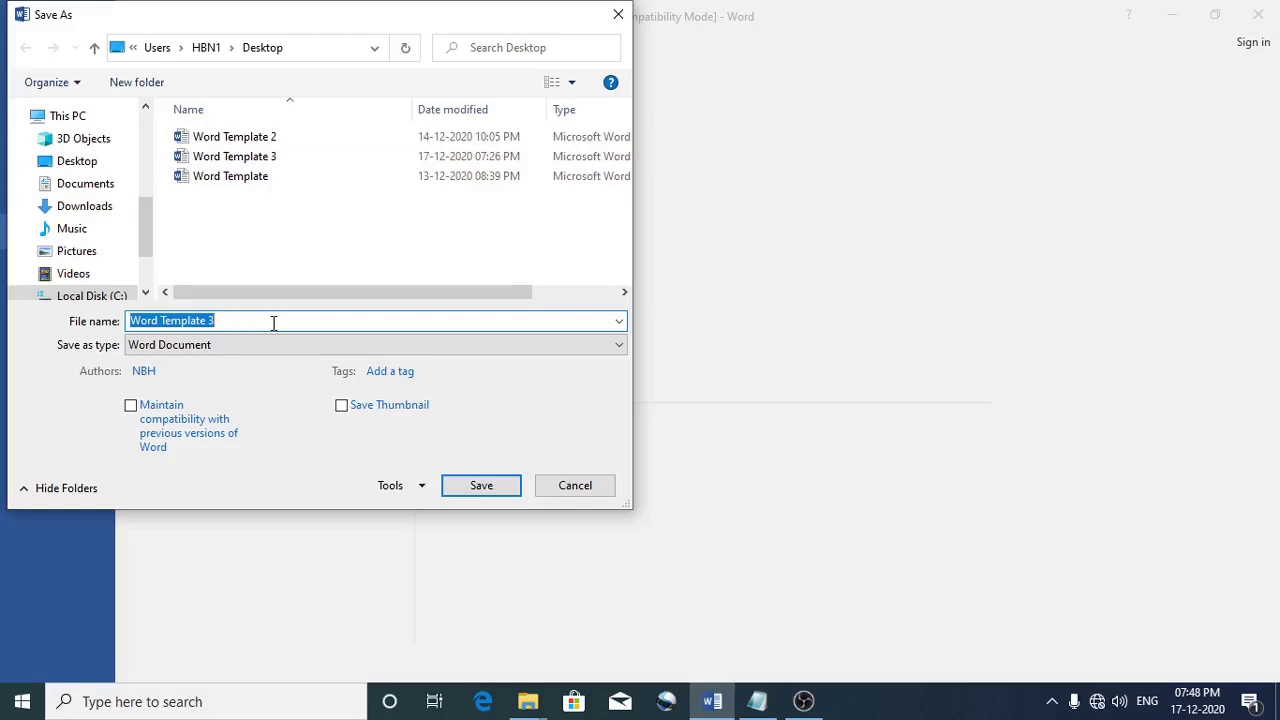
type("hbninfotech invoice")
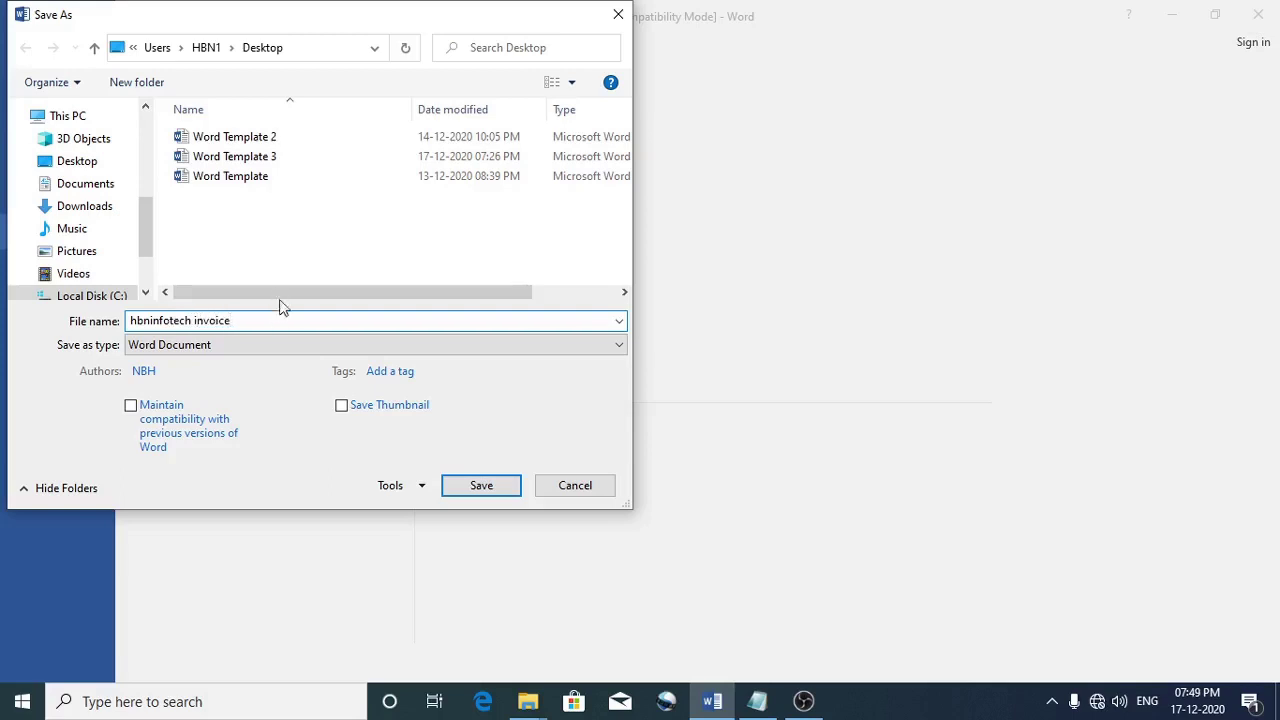
Save the file as a Word Template in the Custom Office Templates folder, accepting the upgrade to the newest file format
left_click(297, 343)
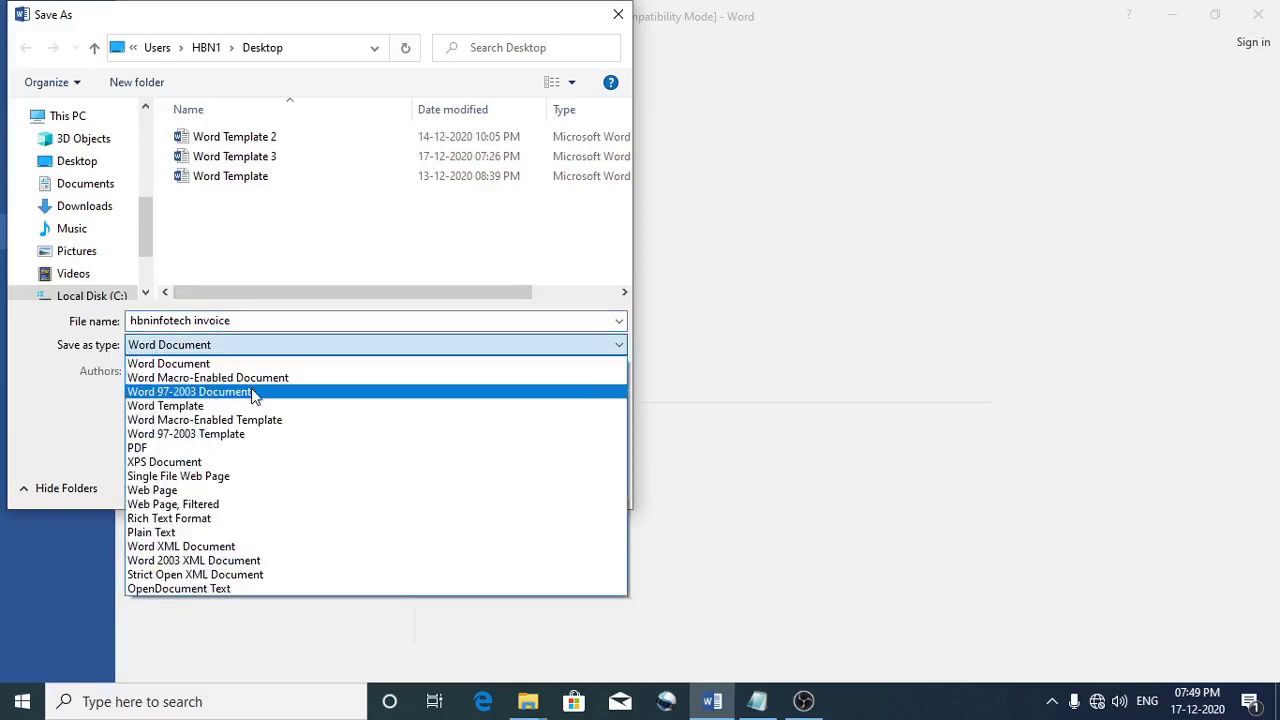
left_click(188, 408)
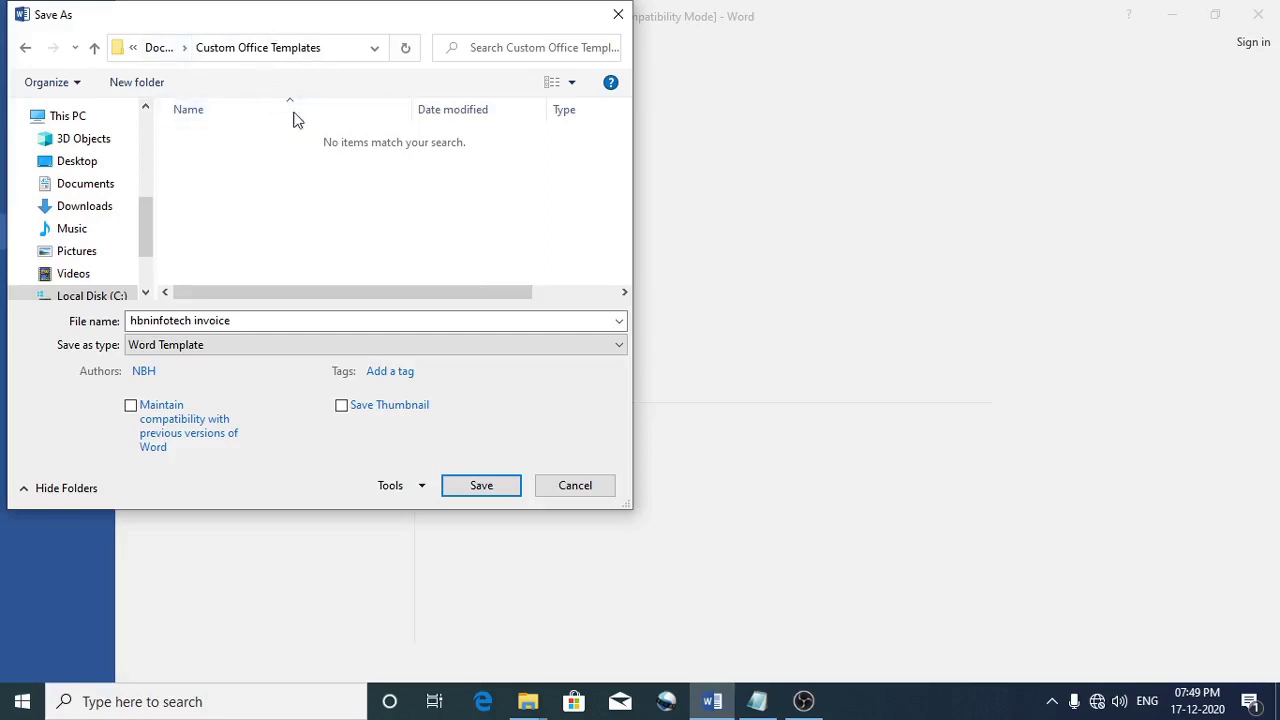
left_click(478, 490)
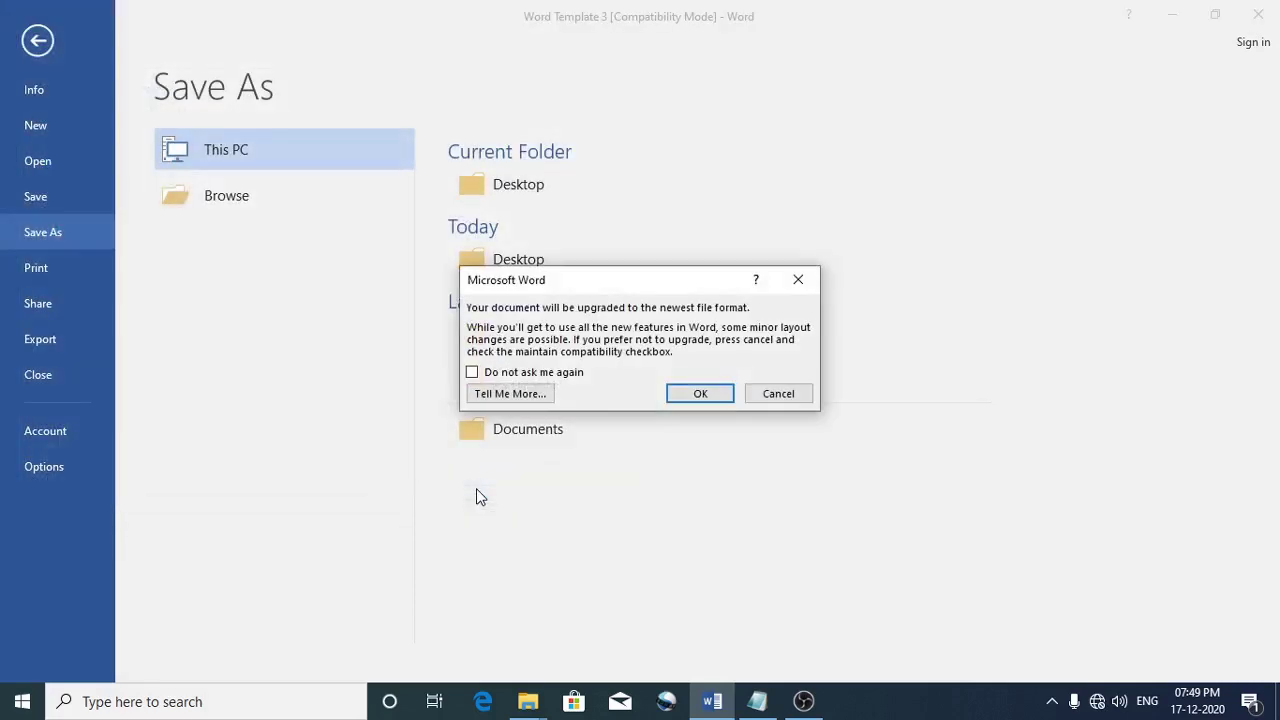
left_click(701, 394)
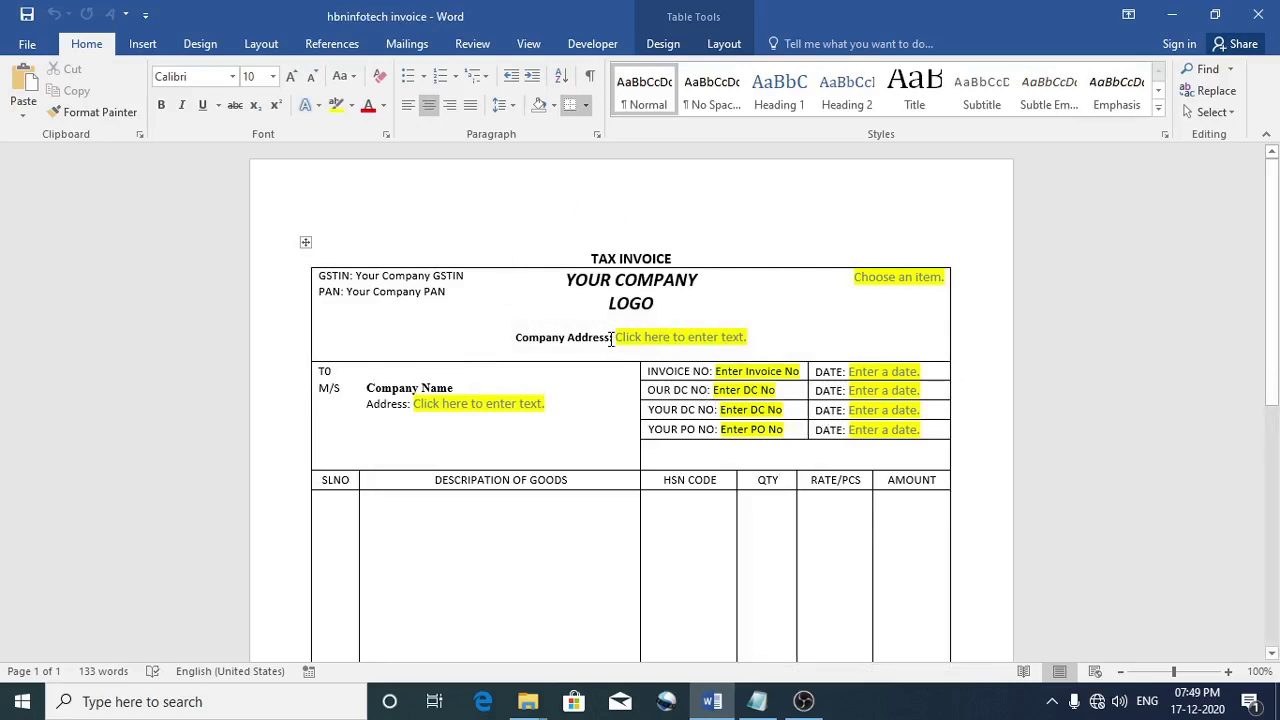
Close the saved template and create a new document from the personal template "hbninfotech invoice"
key("ctrl+w")
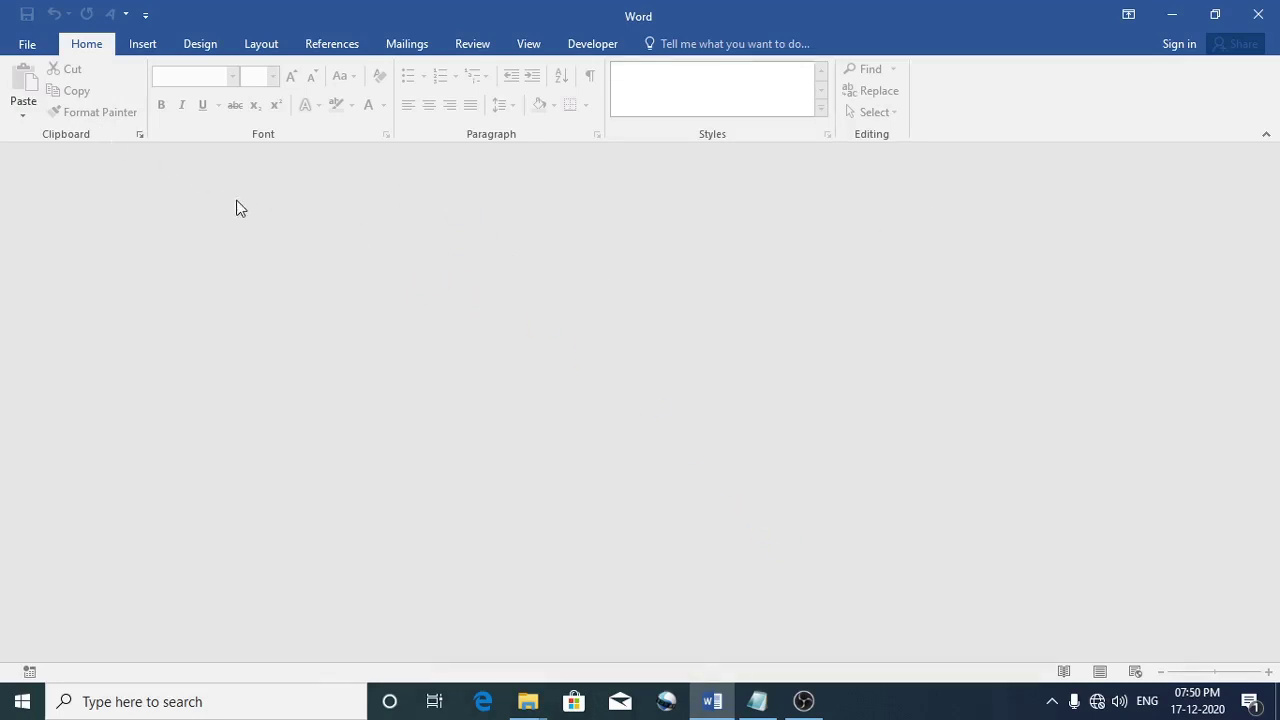
left_click(30, 45)
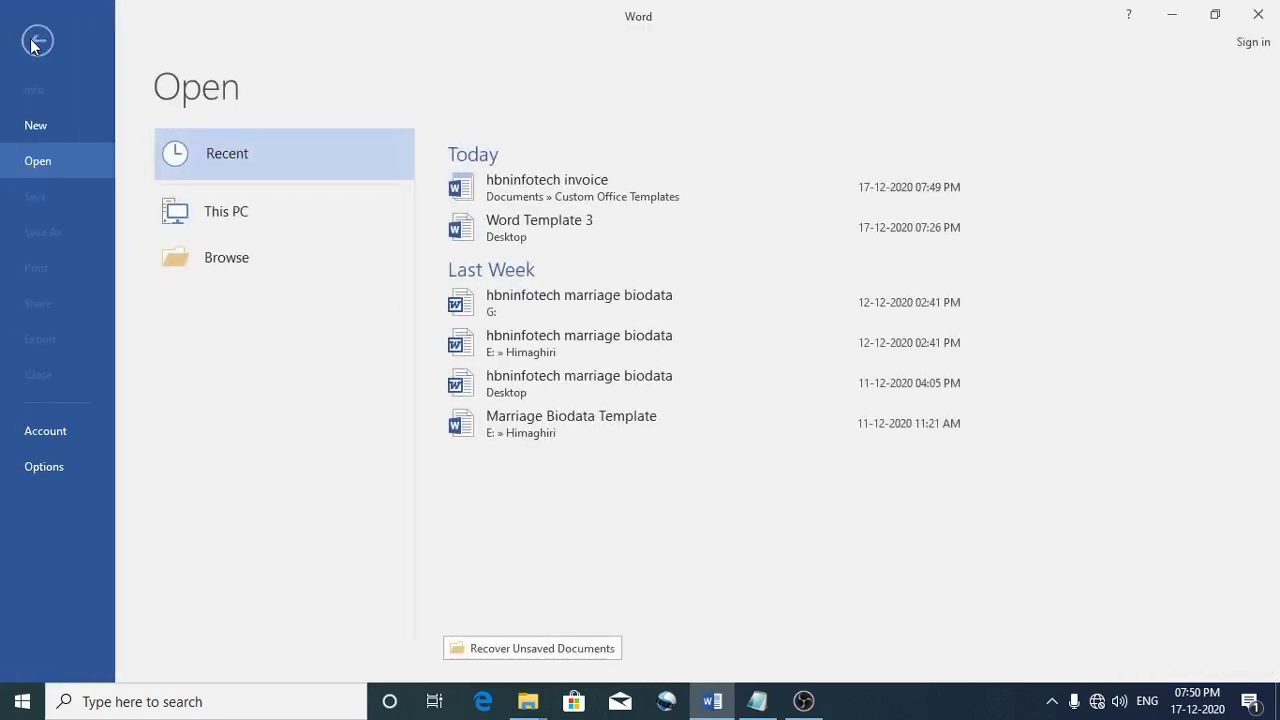
left_click(43, 124)
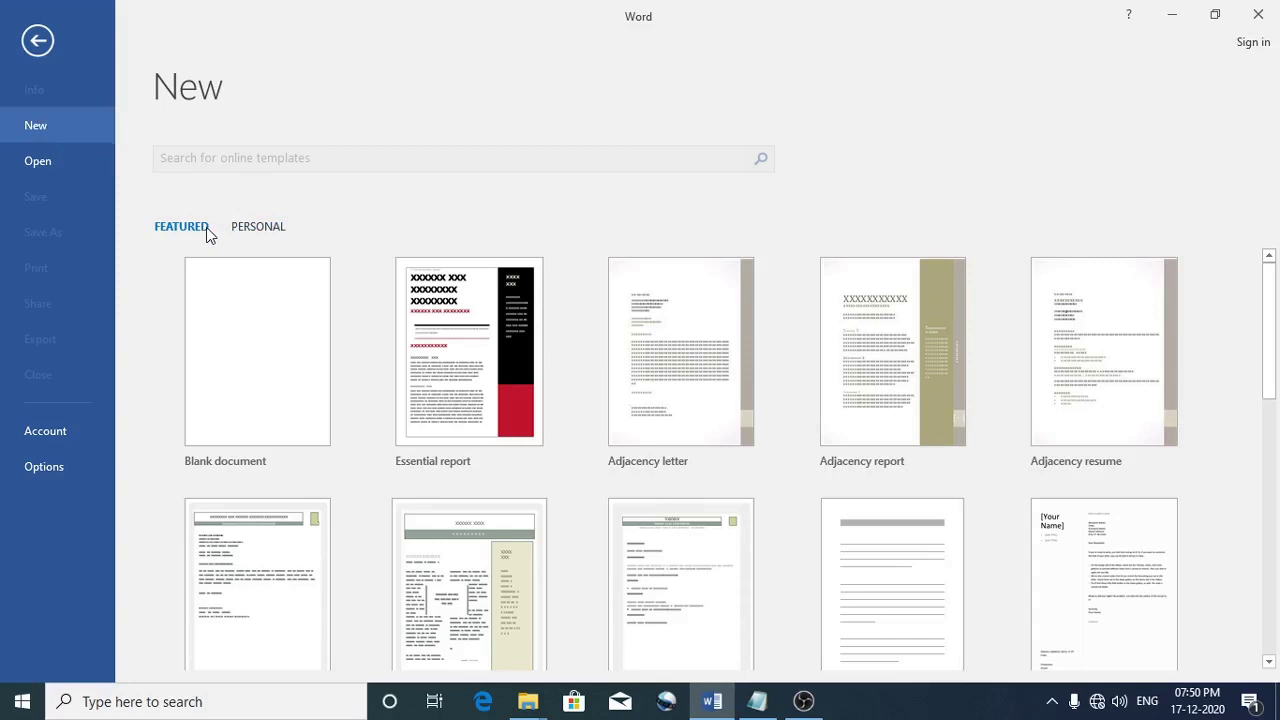
left_click(258, 227)
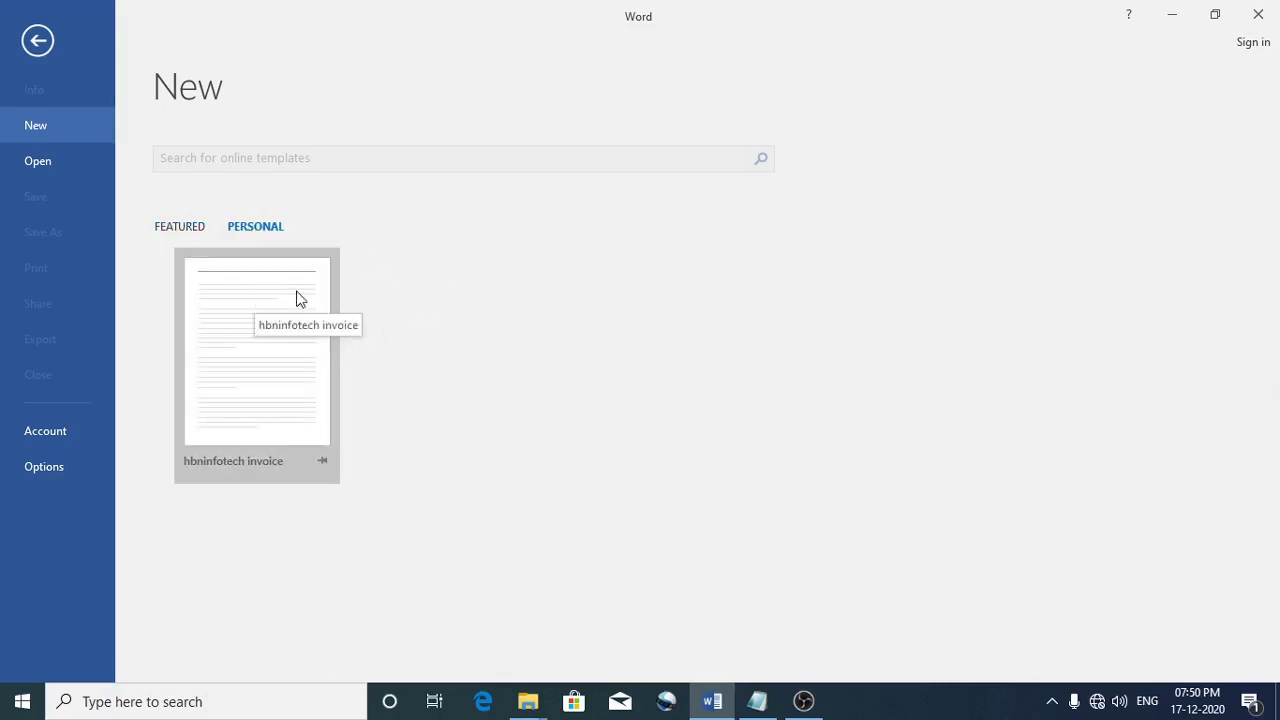
left_click(268, 350)
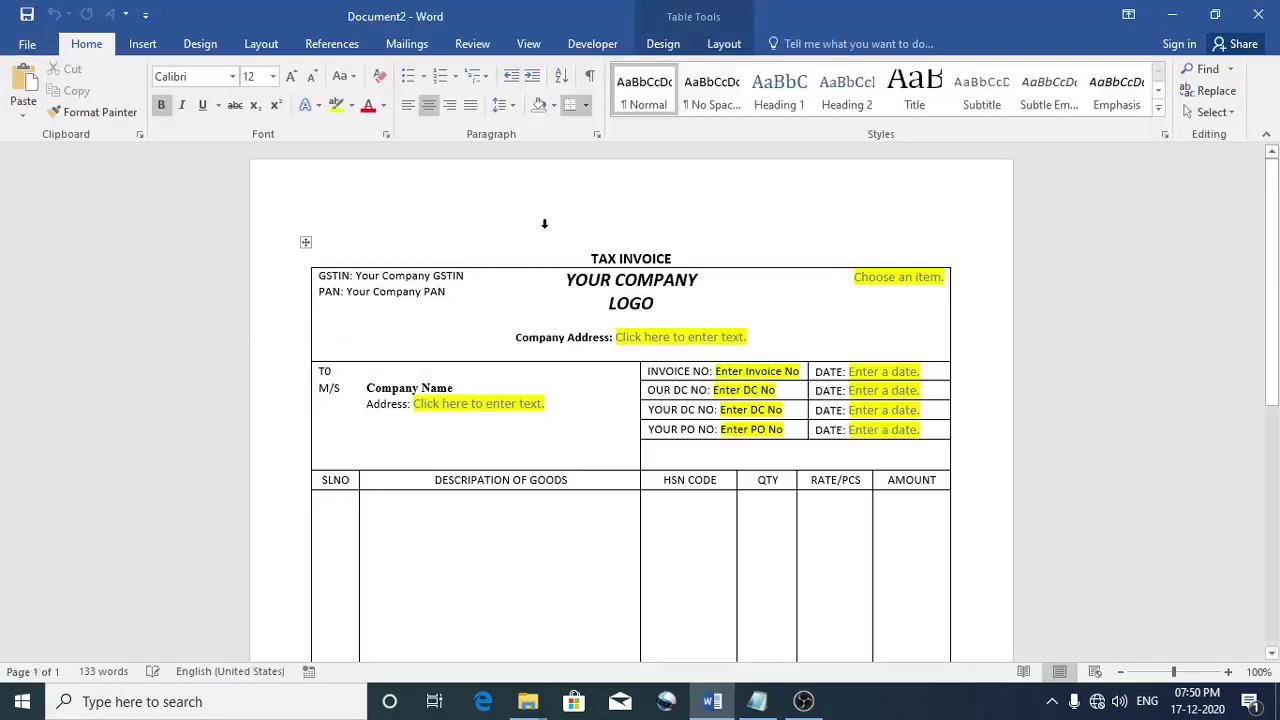
Look over the new invoice and set the copy type in its header to Original
scroll(620, 323, "down", 9)
scroll(628, 314, "up", 7)
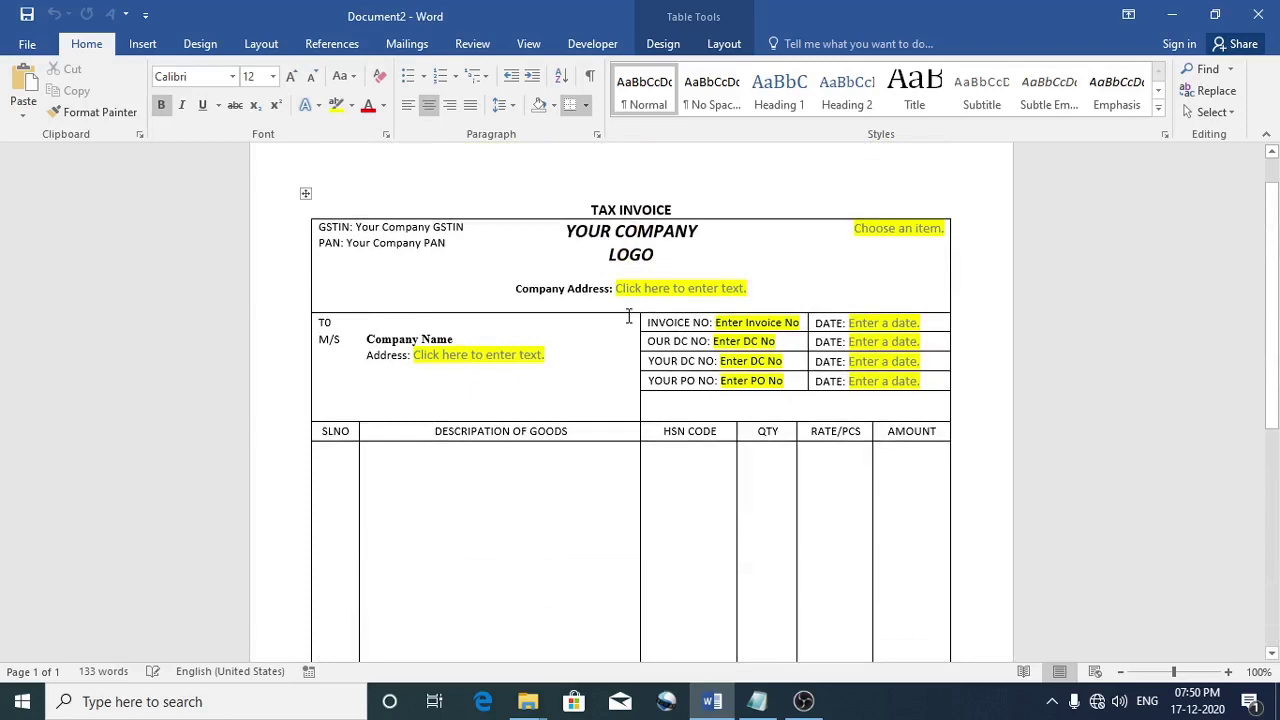
scroll(624, 314, "up", 1)
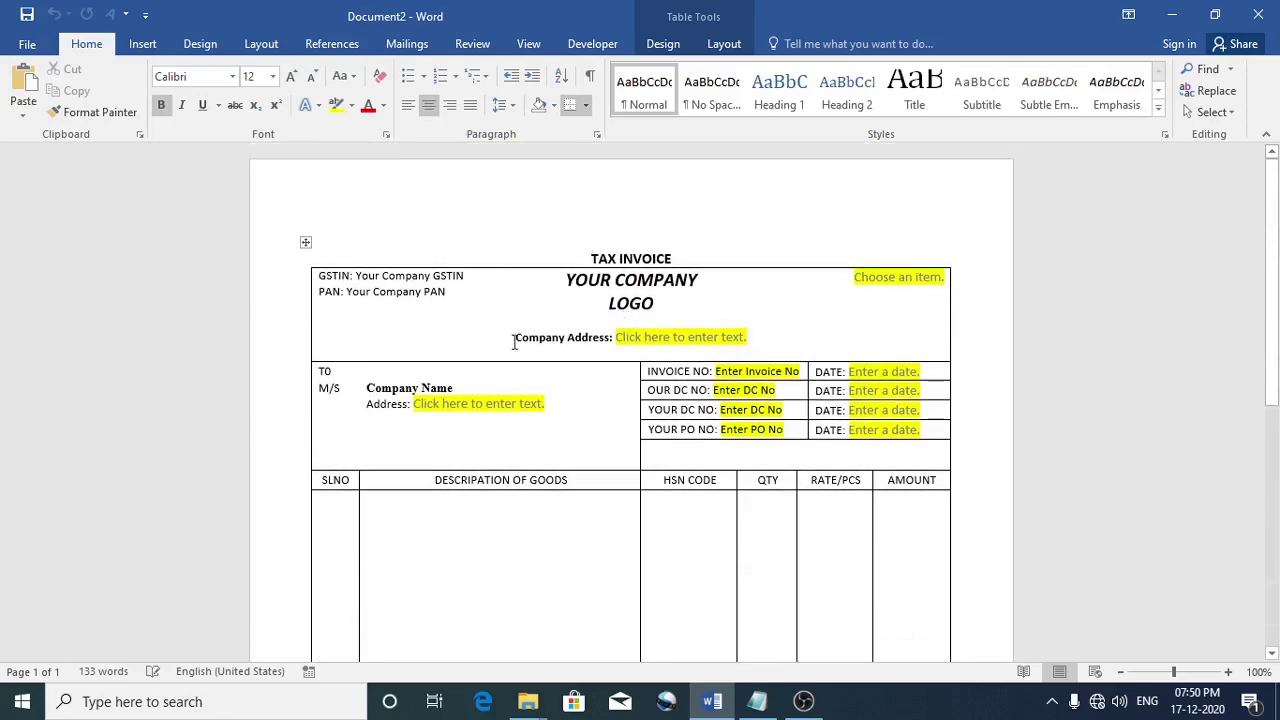
left_click(910, 284)
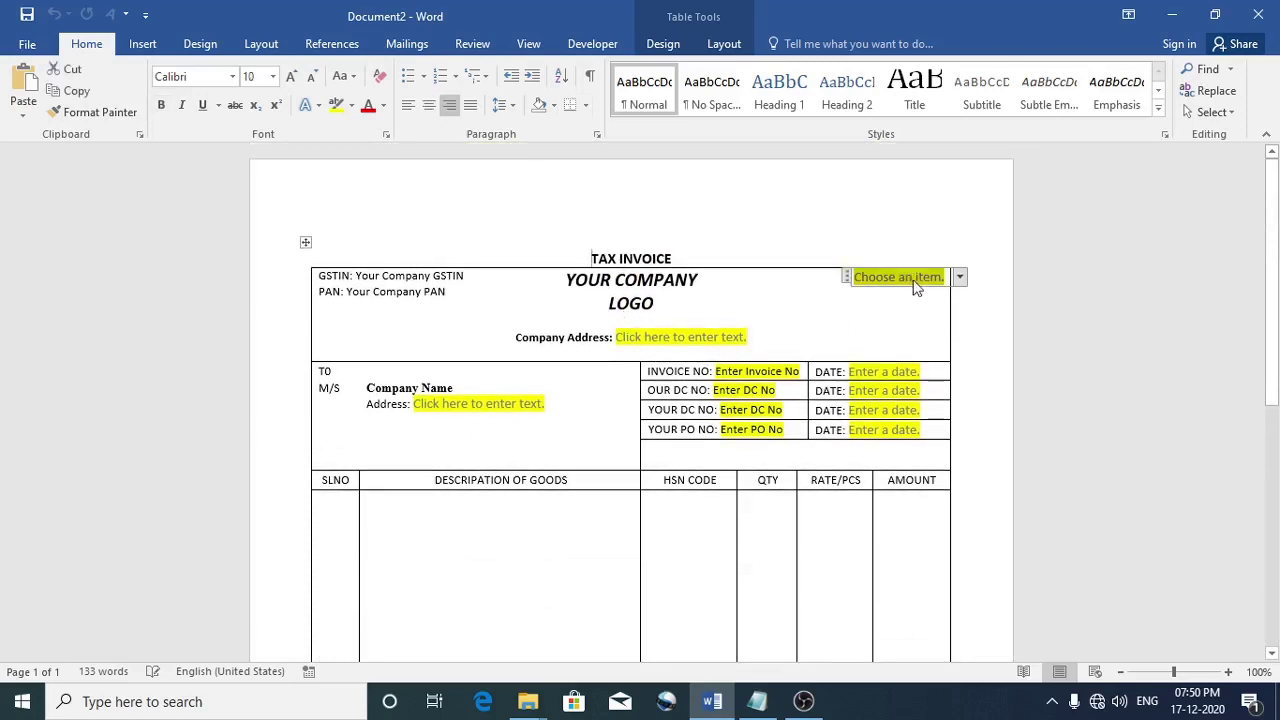
left_click(958, 279)
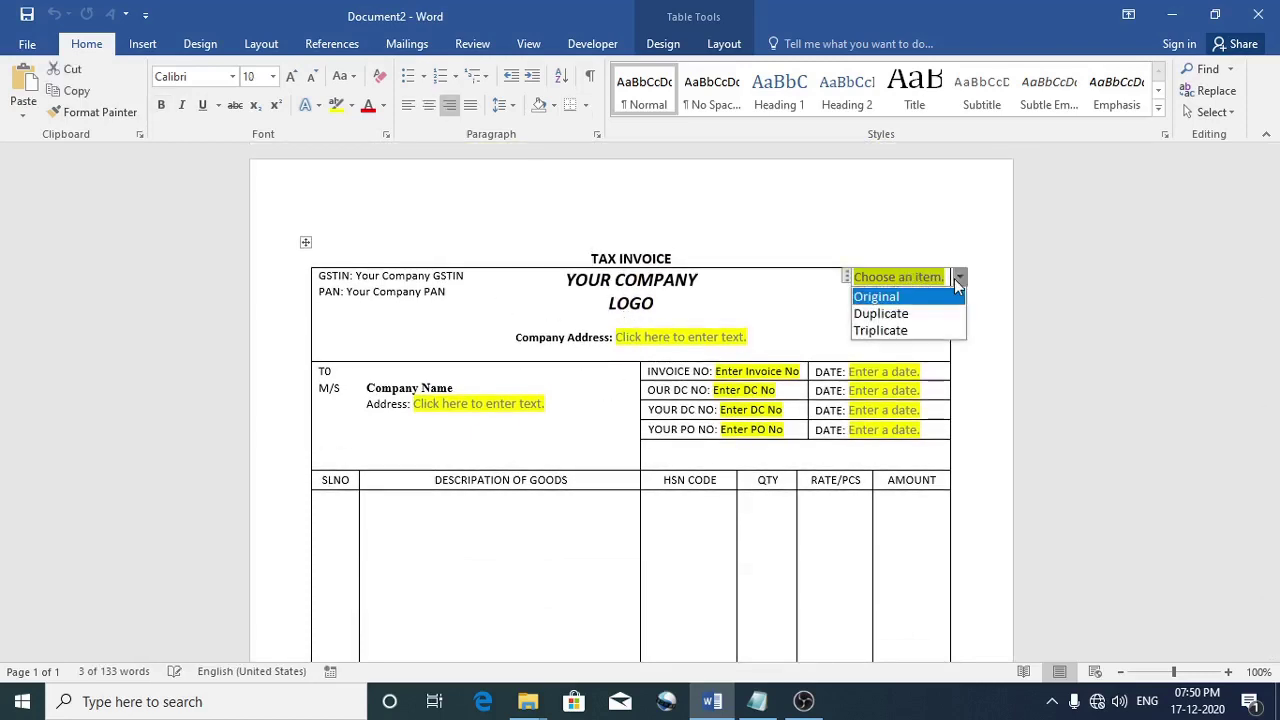
left_click(900, 298)
Fill in the invoice's Company Address field with the sample text "hgfh fjghf gjfghjfghjf"
left_click(702, 340)
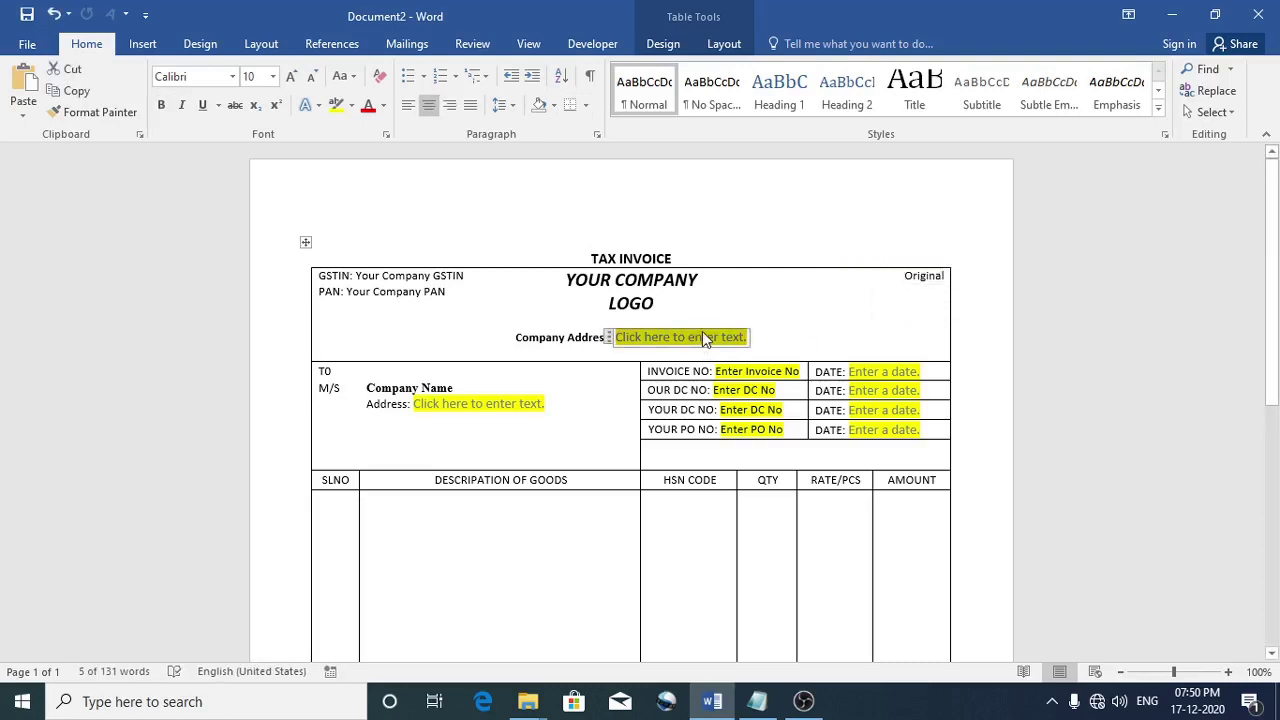
type("hgfh fjghf gifa")
type("hjfghjf")
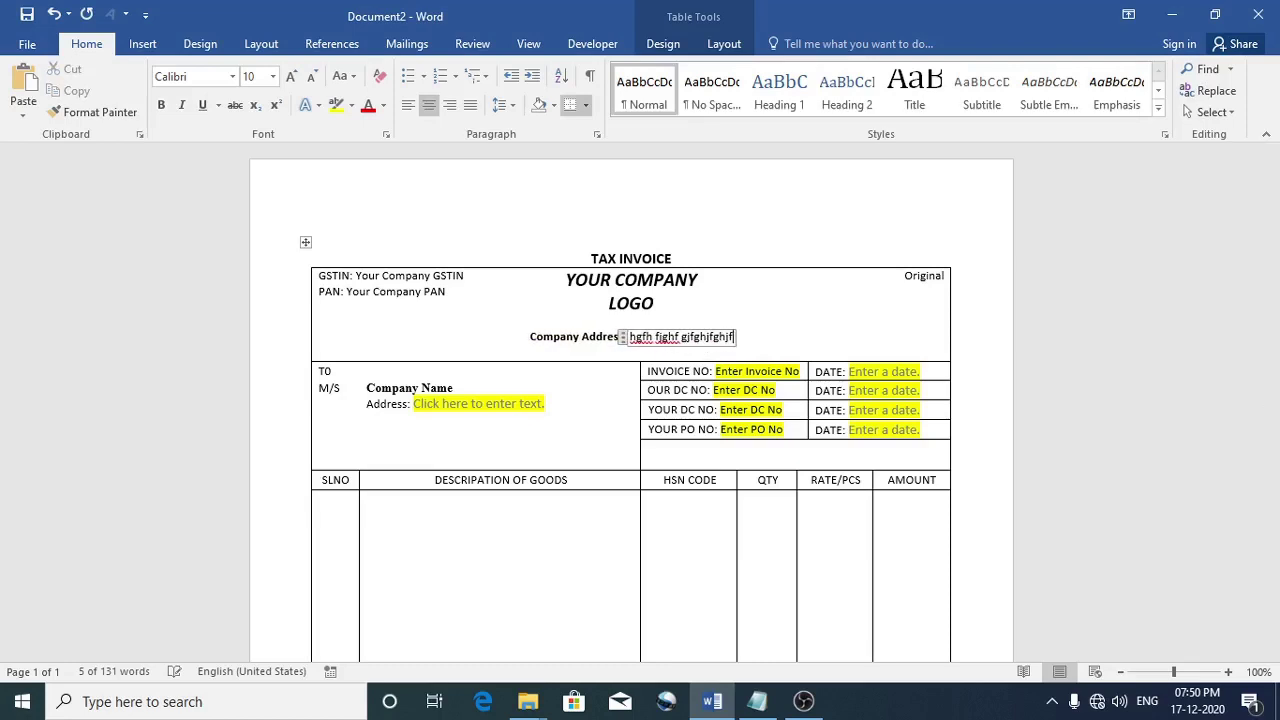
Fill in the recipient's Address field below Company Name with the sample text "fghfjg fjhg fhgfj ghj"
left_click(492, 404)
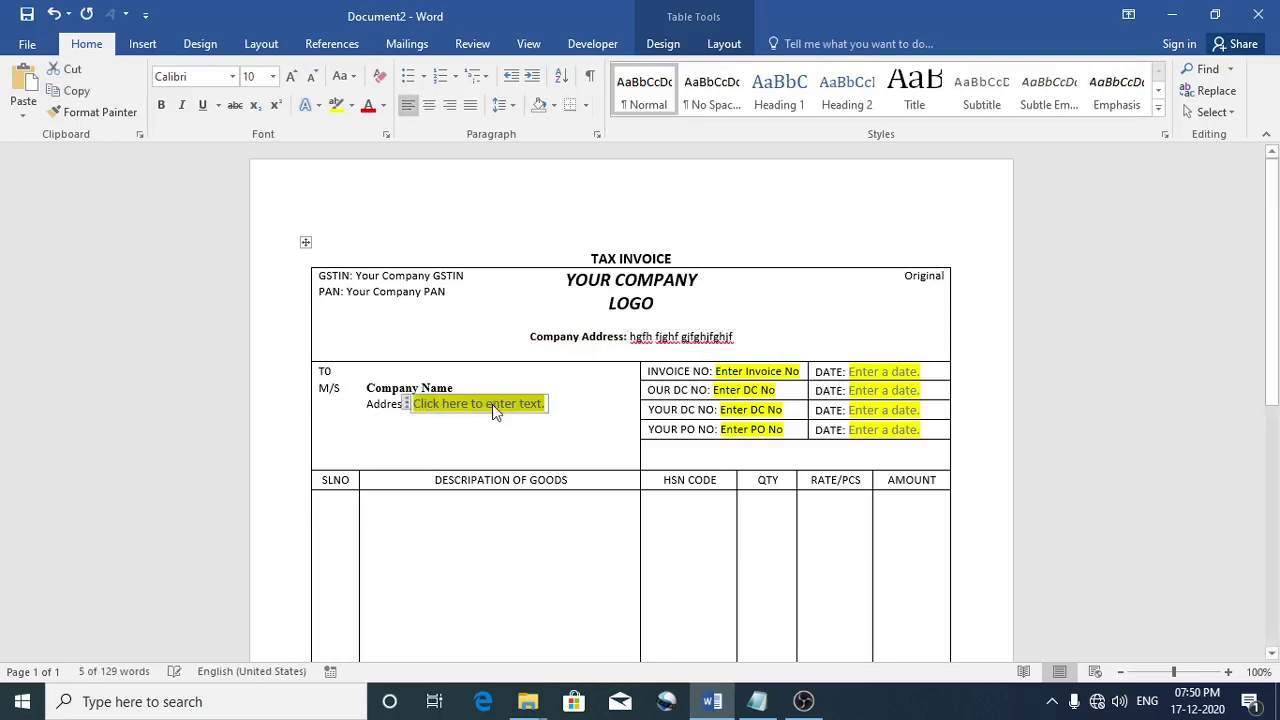
type("fghfjg fjhg ff")
type("gfj ghj")
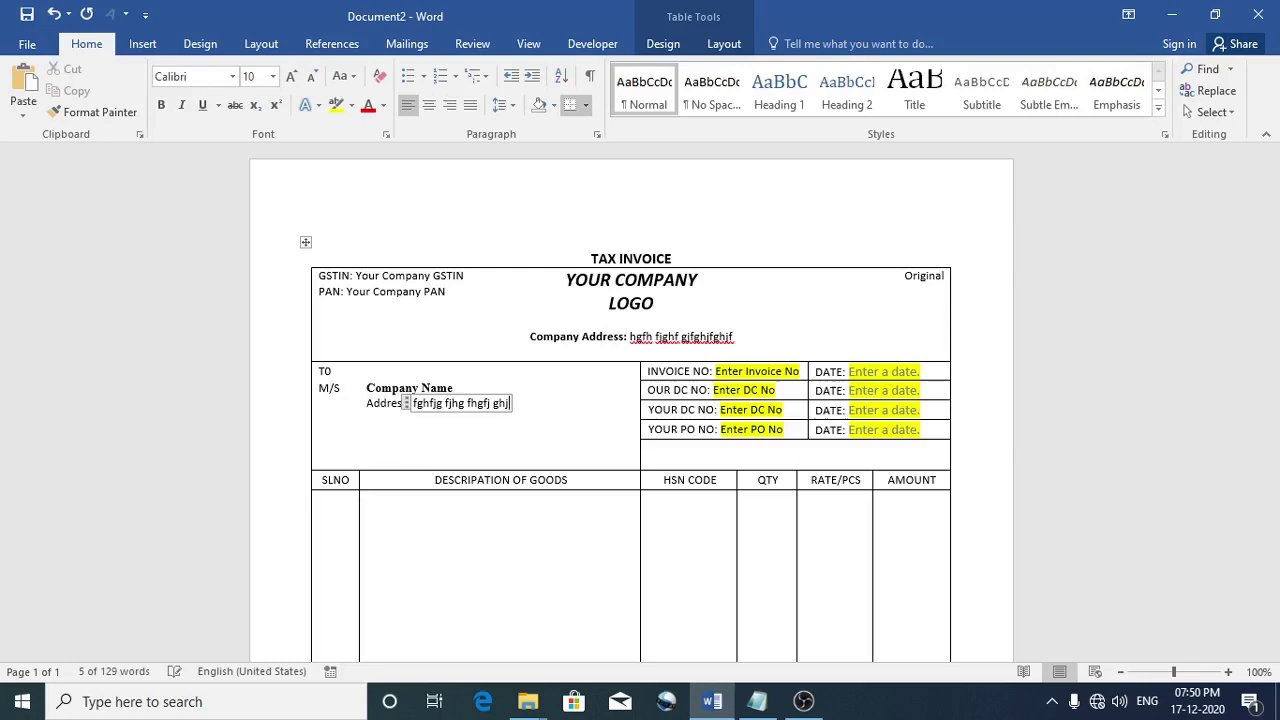
Fill in INVOICE NO with the sample text "fghjfg fjgh" and OUR DC NO with "gfjg fkgj"
left_click(737, 373)
type("fghjfg fjgh")
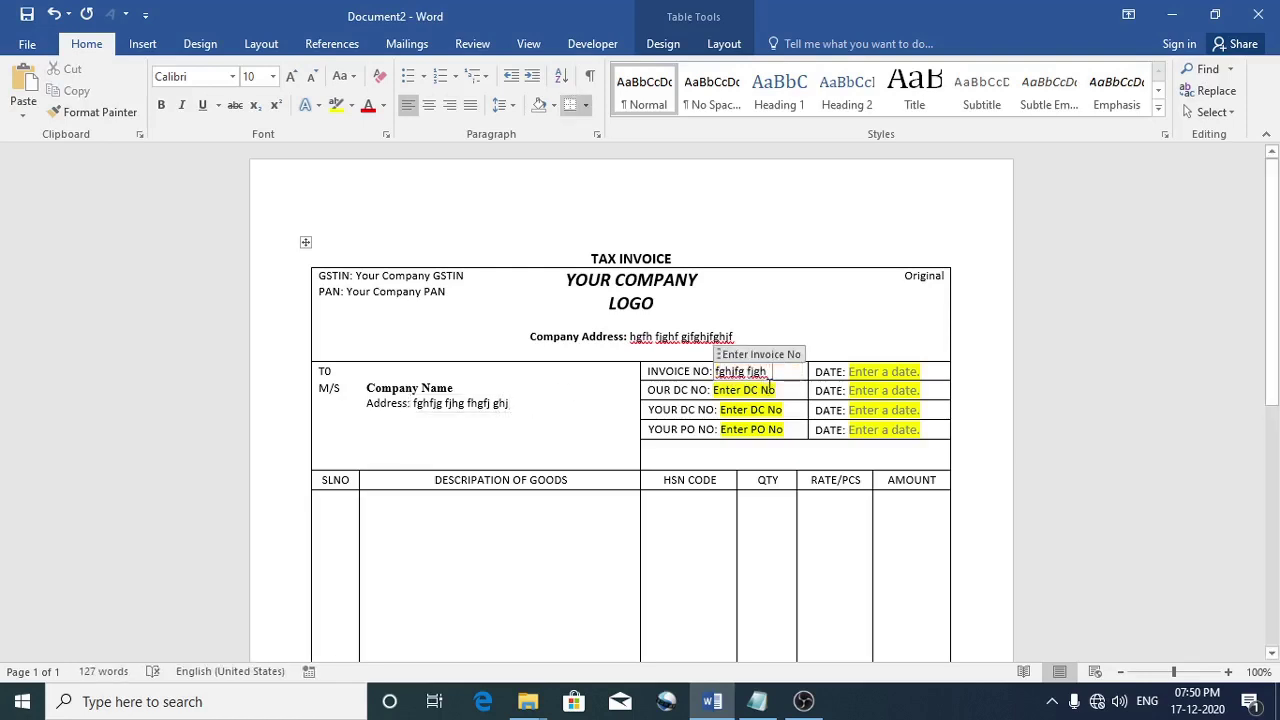
left_click(757, 392)
type("gfjg fkgj")
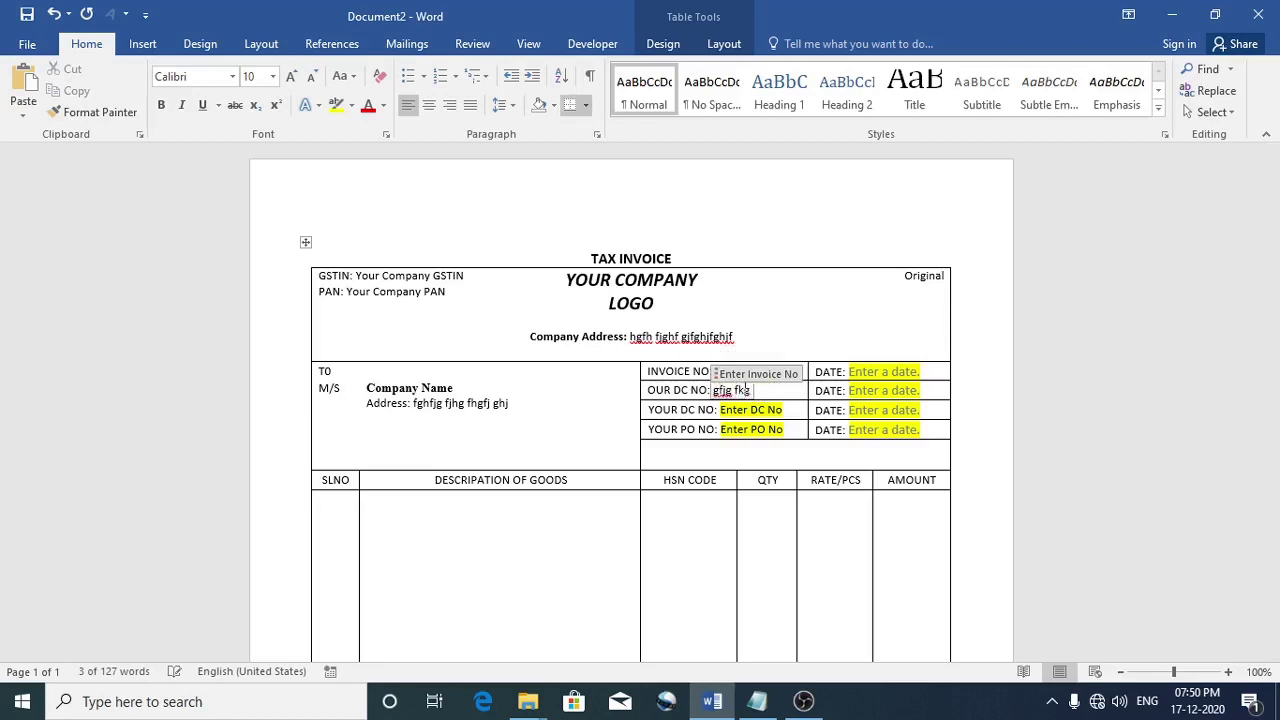
Set the invoice number's date to 11-Dec-20 and the OUR DC NO date to 12-Dec-20
left_click(908, 371)
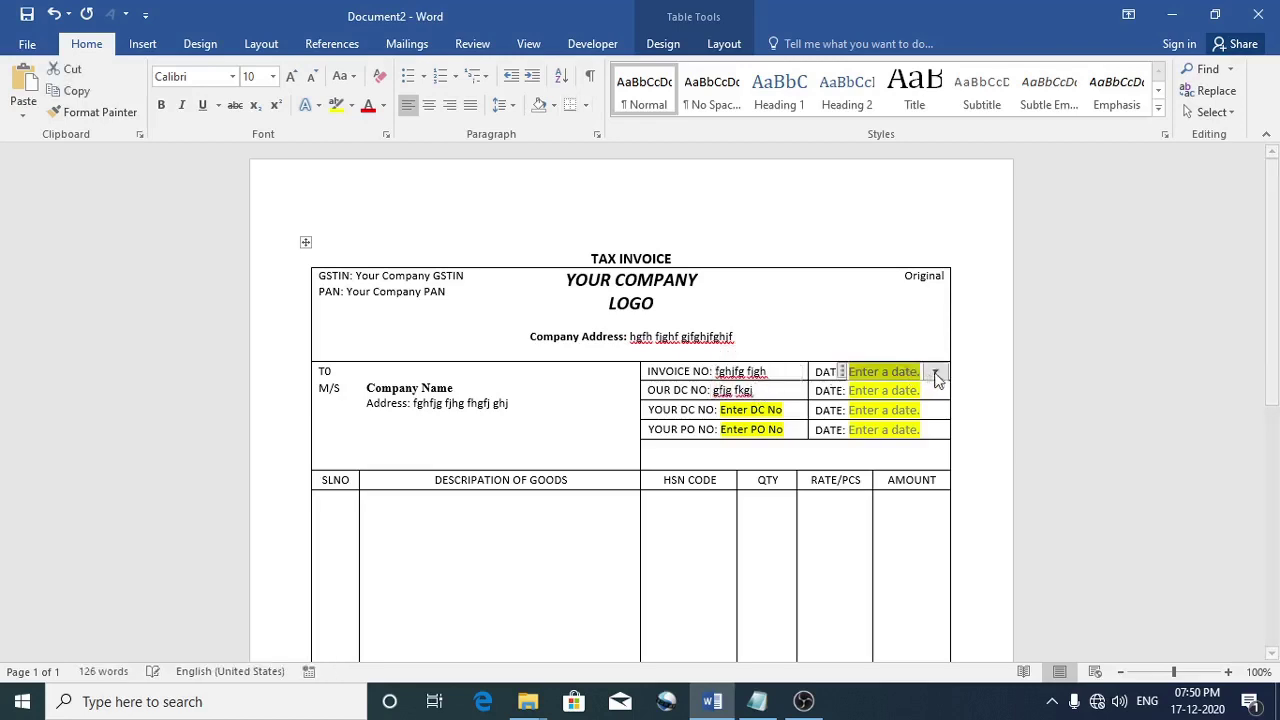
left_click(934, 371)
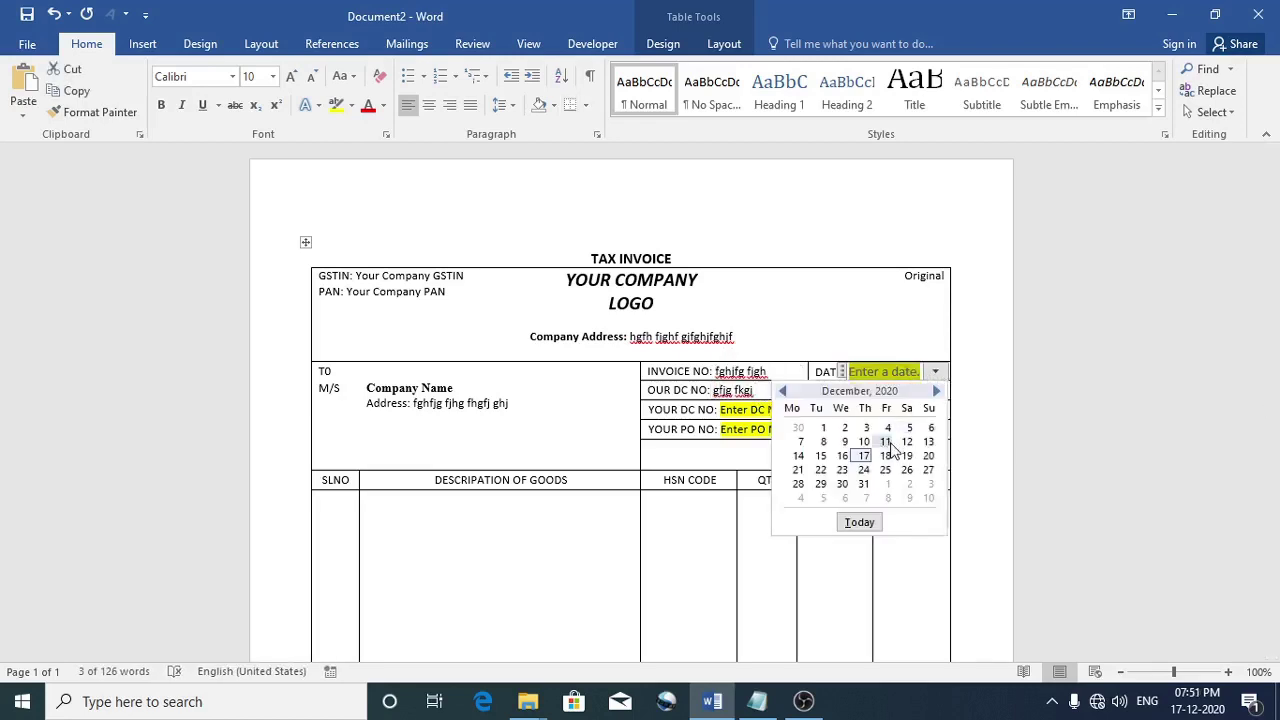
left_click(888, 442)
left_click(908, 391)
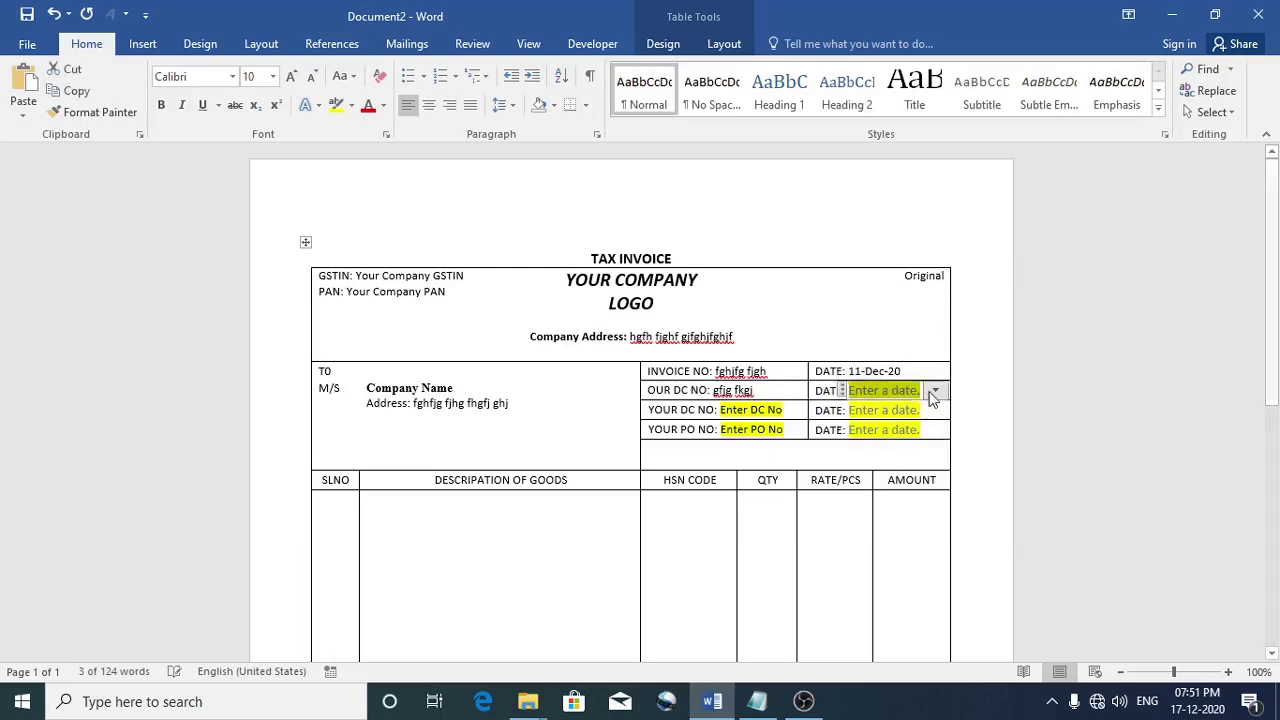
left_click(929, 391)
left_click(903, 460)
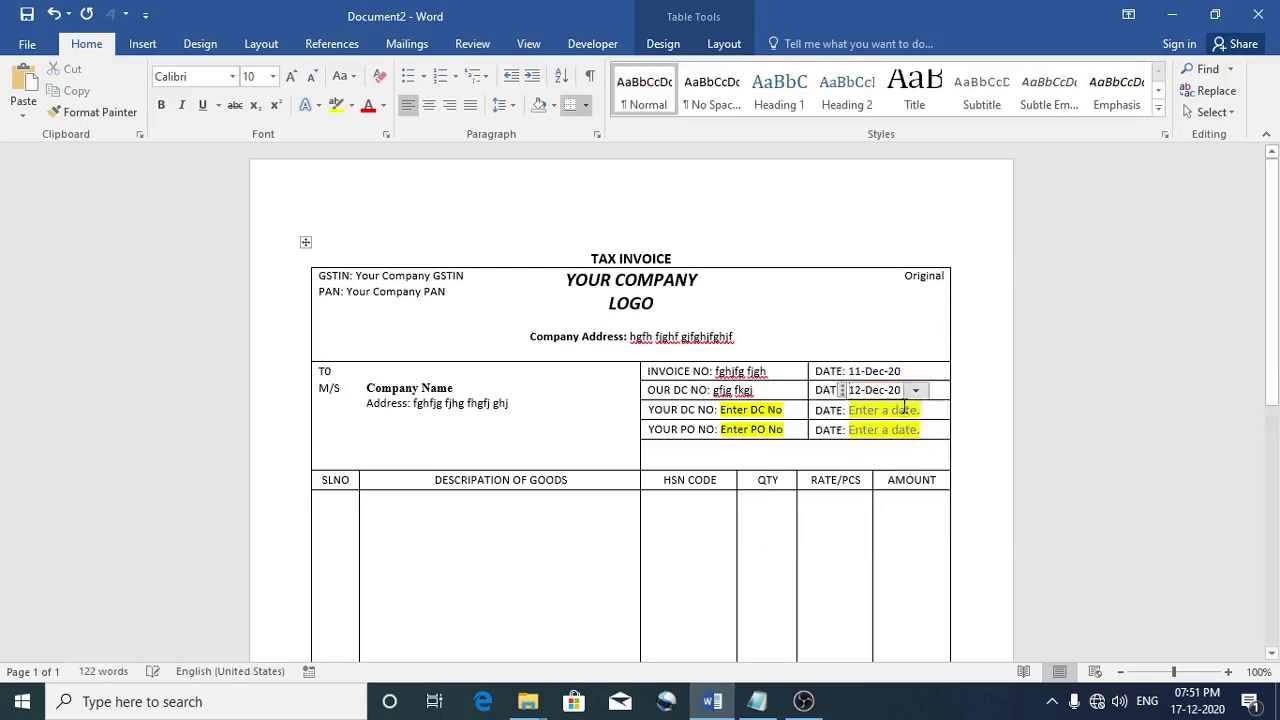
Set the YOUR DC NO date to 12-Dec-20
left_click(900, 410)
left_click(934, 410)
left_click(906, 482)
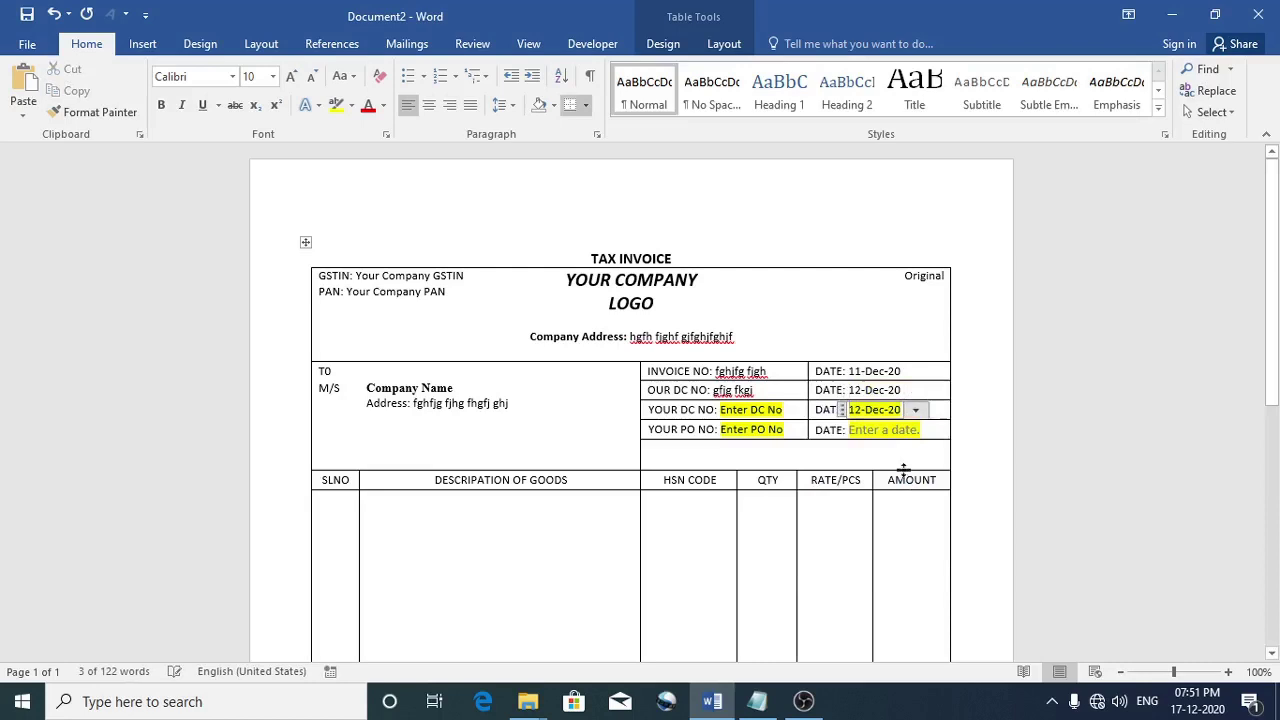
left_click(890, 430)
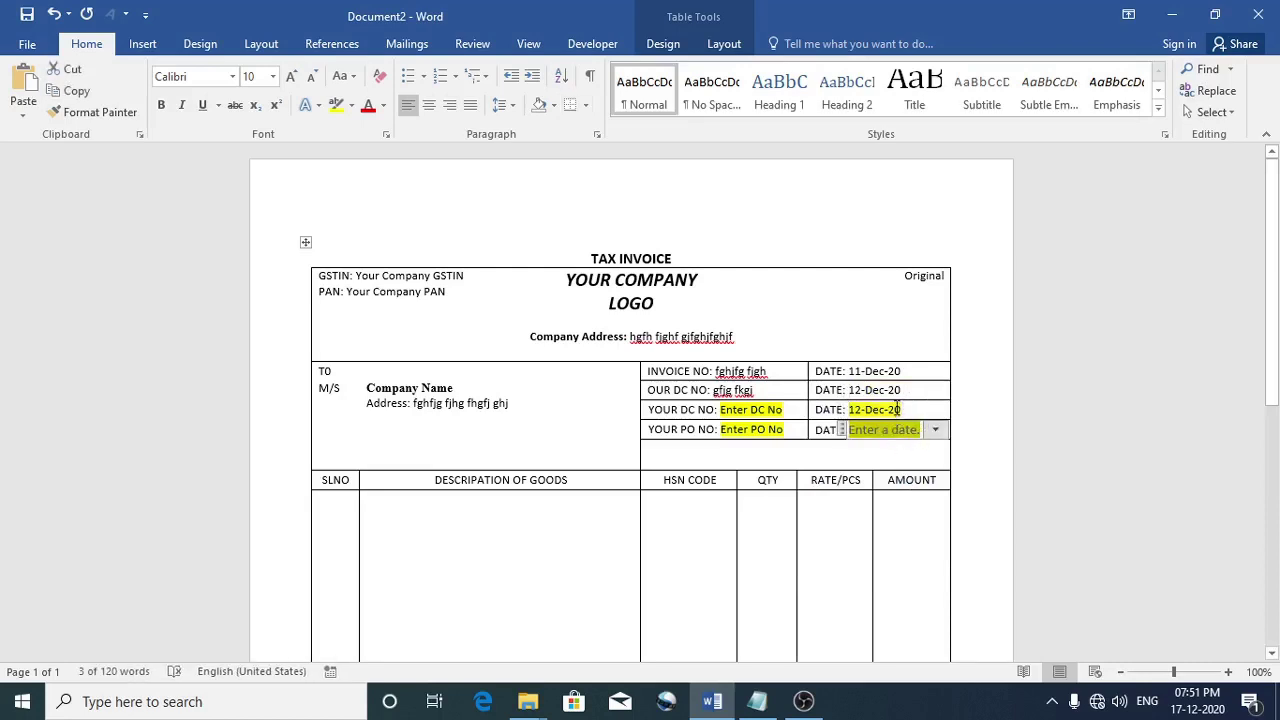
Set the YOUR DC NO date to 10-Dec-20 and the YOUR PO NO date to 12-Dec-20
left_click(897, 408)
left_click(915, 410)
left_click(848, 477)
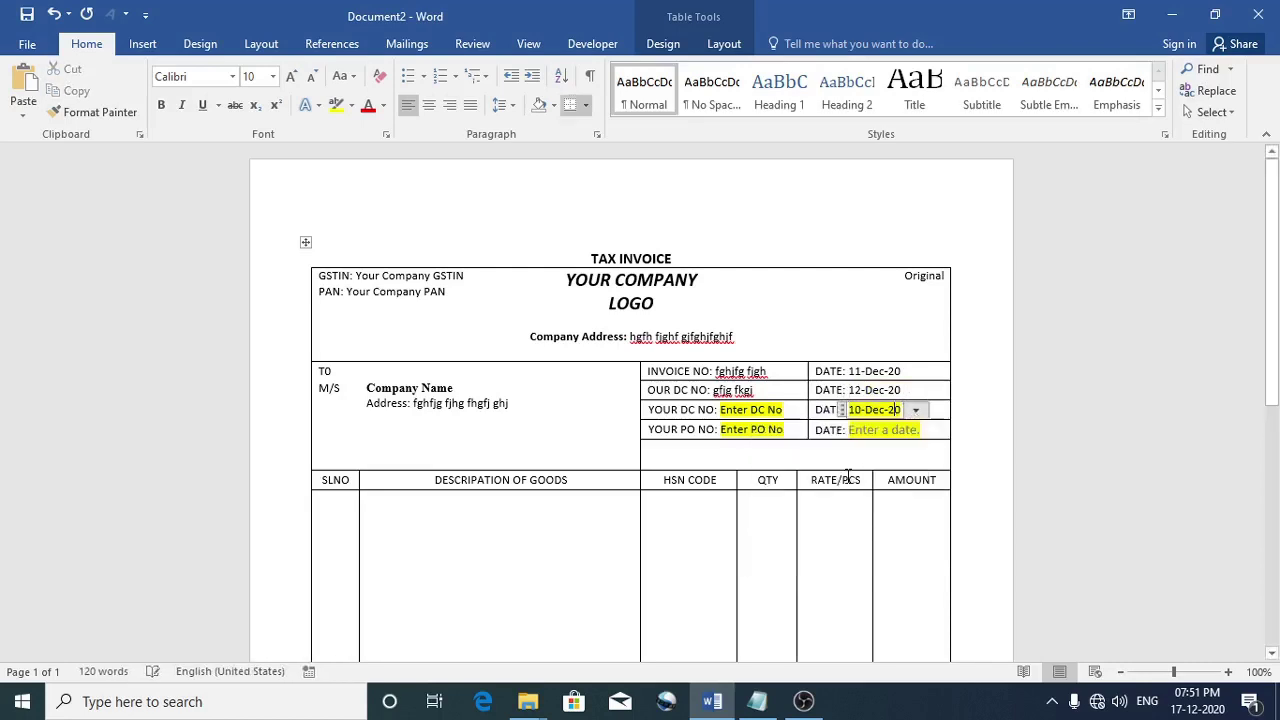
left_click(890, 430)
left_click(934, 430)
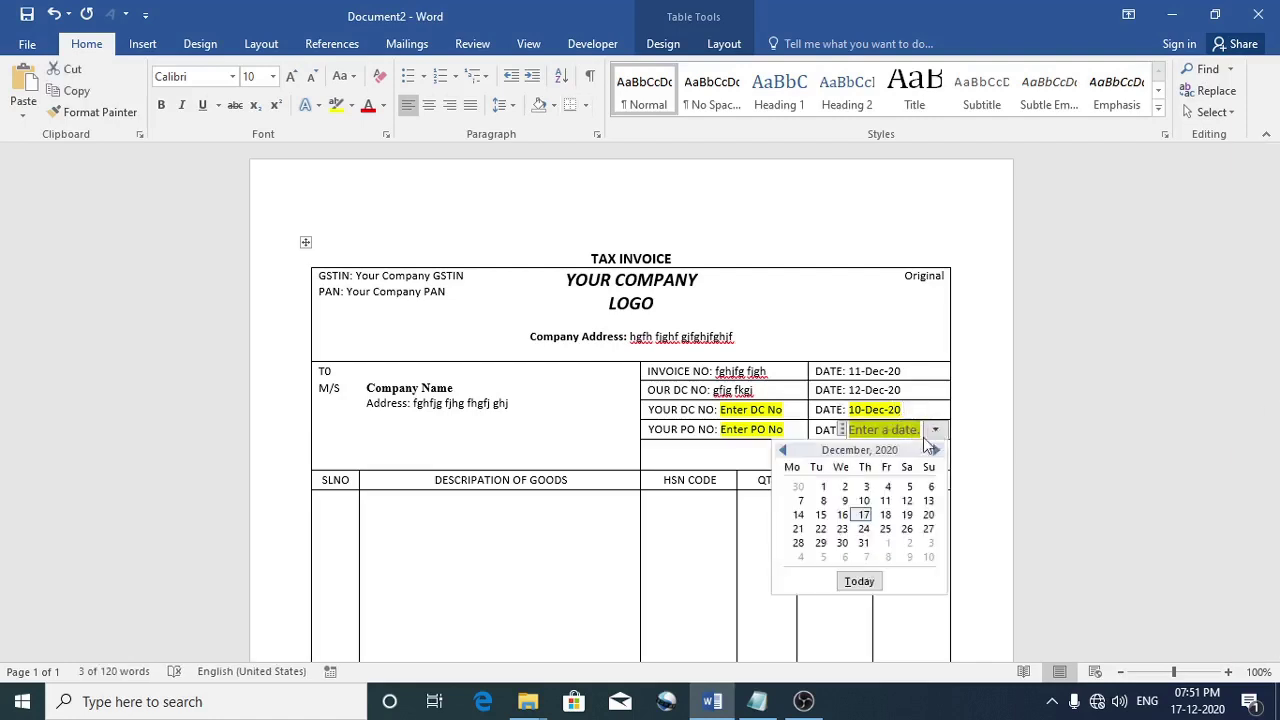
left_click(906, 500)
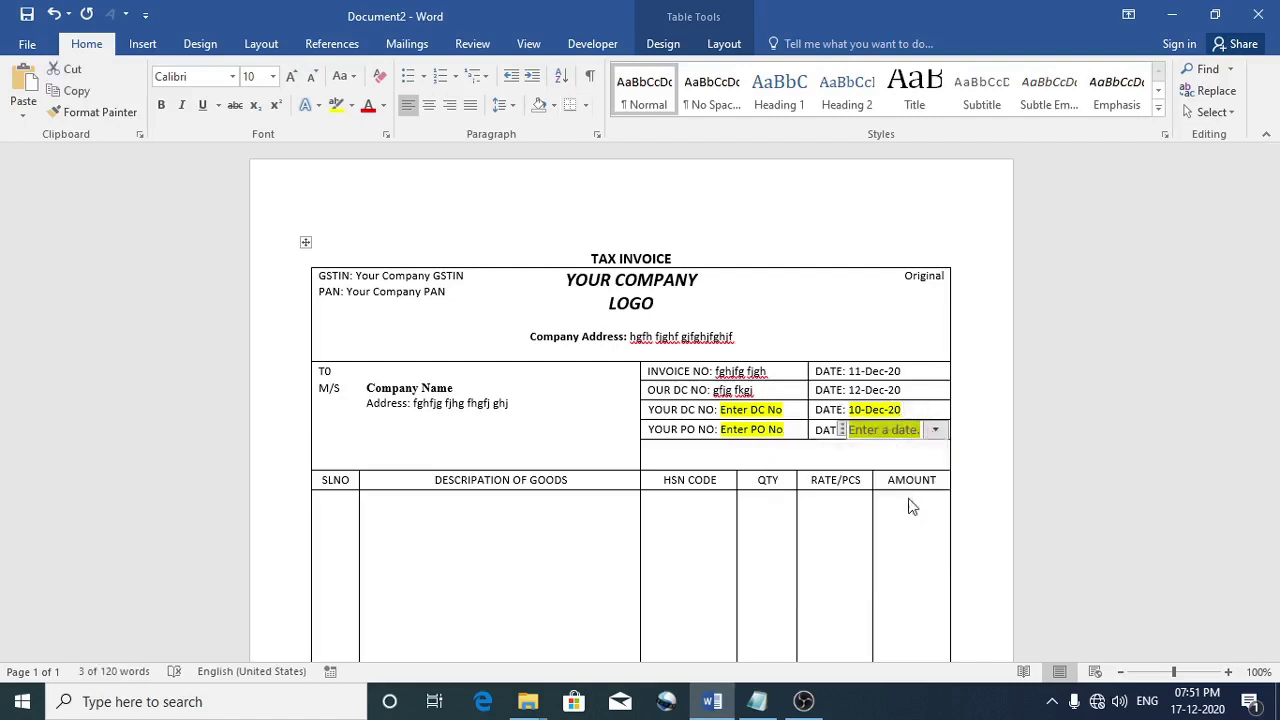
Fill in YOUR DC NO with the sample text "ghgfh hgfh" and YOUR PO NO with "gfhg gh gh"
left_click(743, 430)
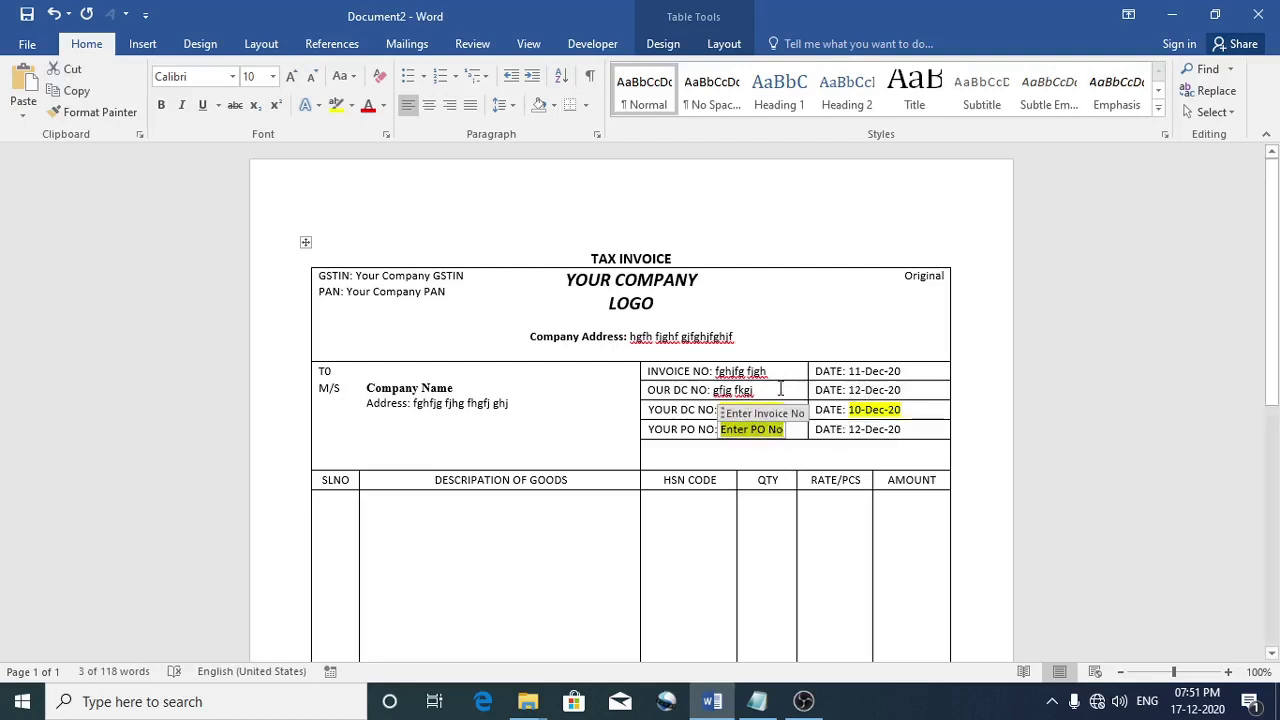
left_click(745, 410)
type("ghgfh hgfh")
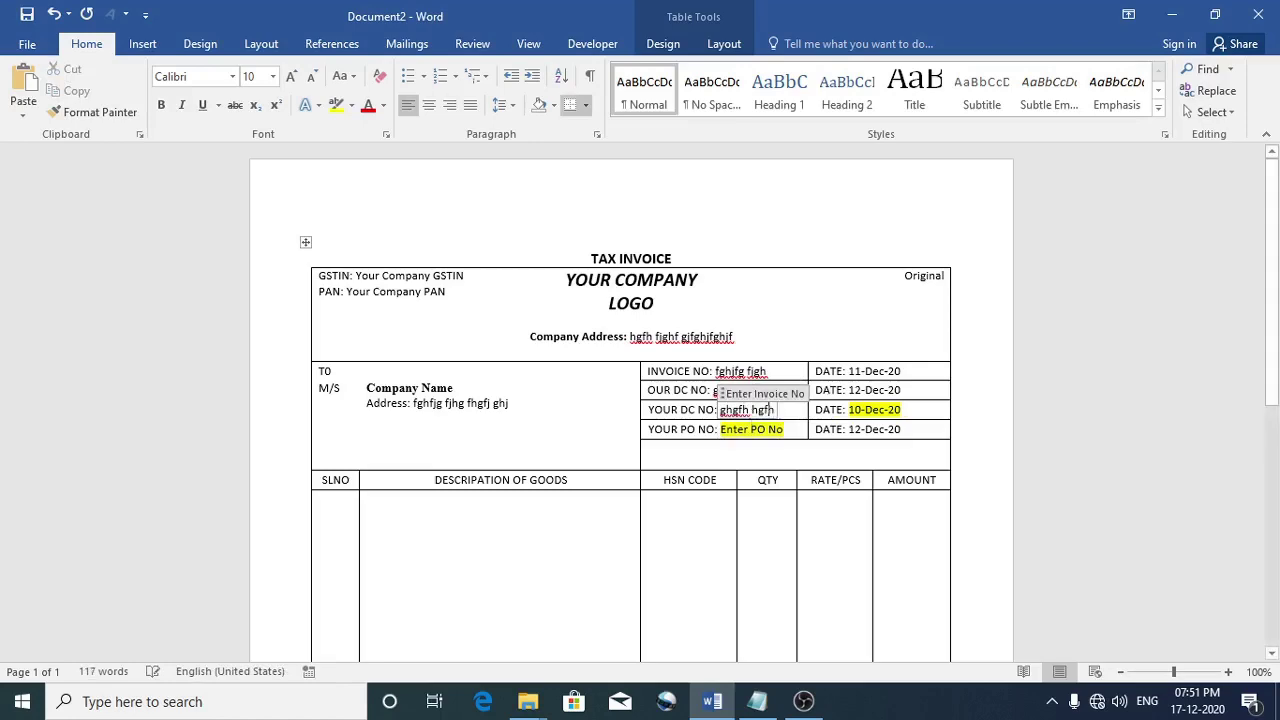
left_click(745, 430)
type("gfhg gh gh")
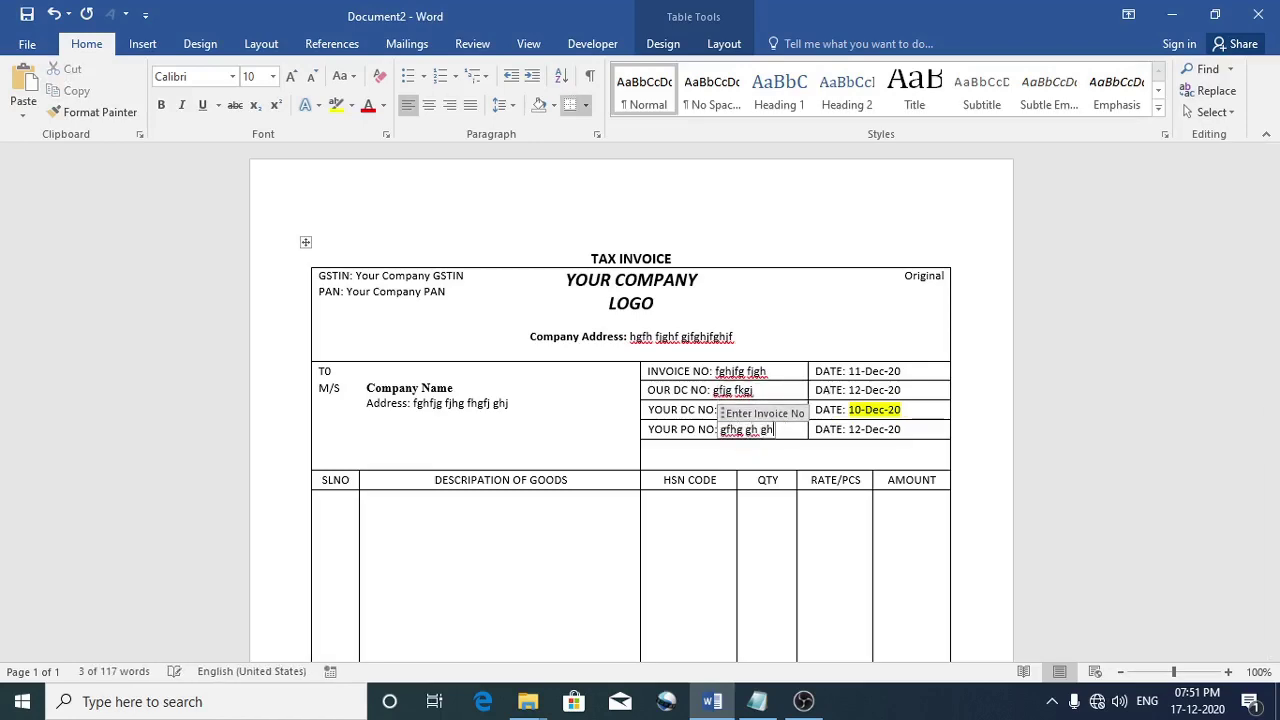
Turn on table gridlines so the item rows of the goods table can be seen
scroll(762, 425, "down", 3)
scroll(762, 425, "down", 3)
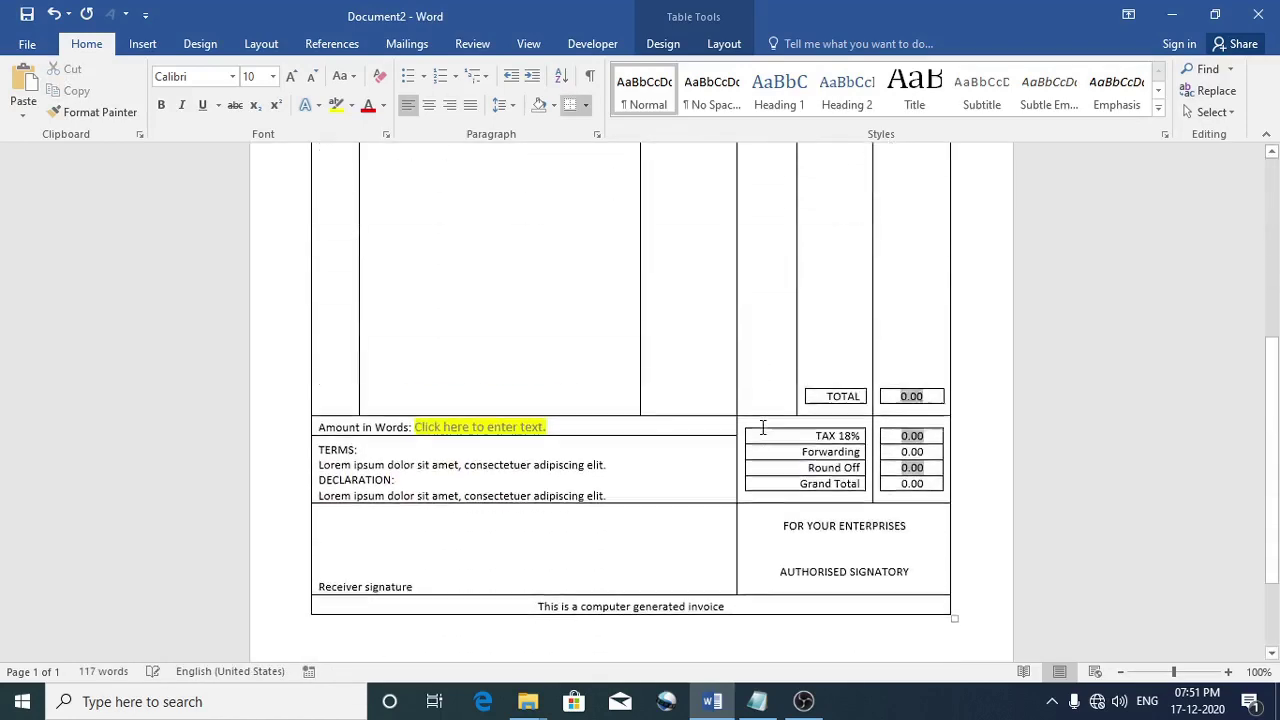
scroll(763, 420, "up", 1)
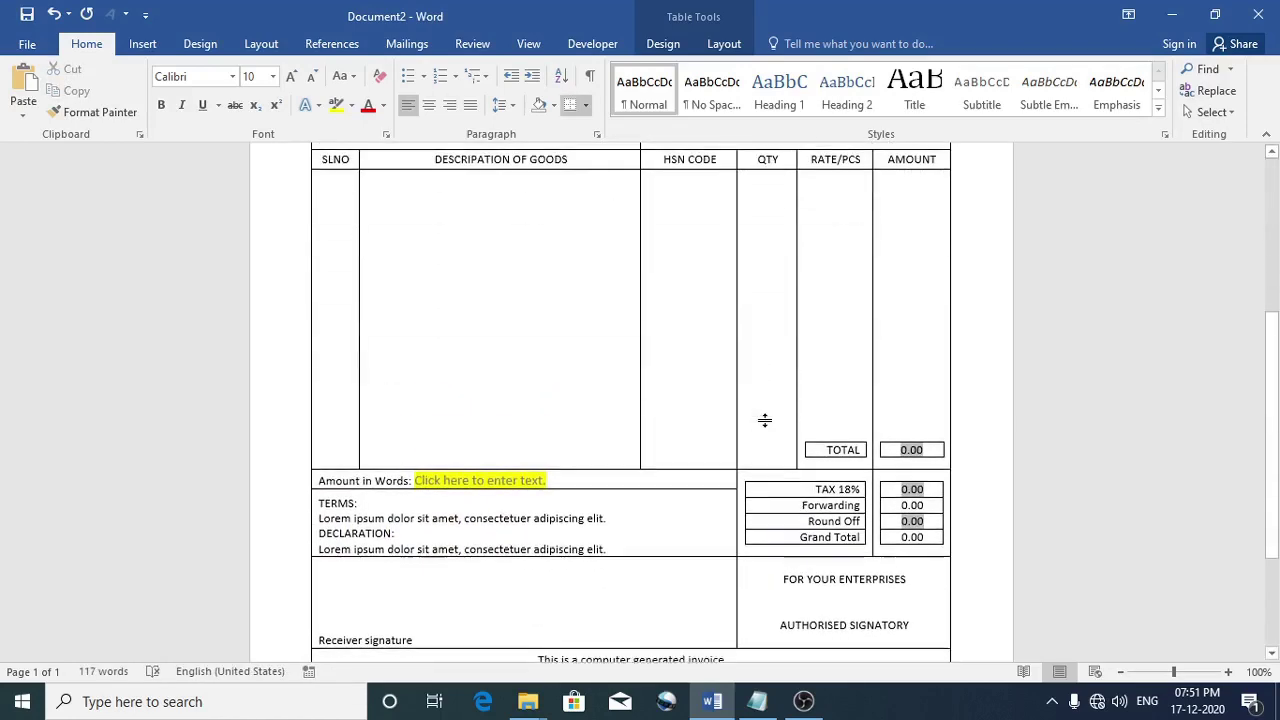
left_click(489, 486)
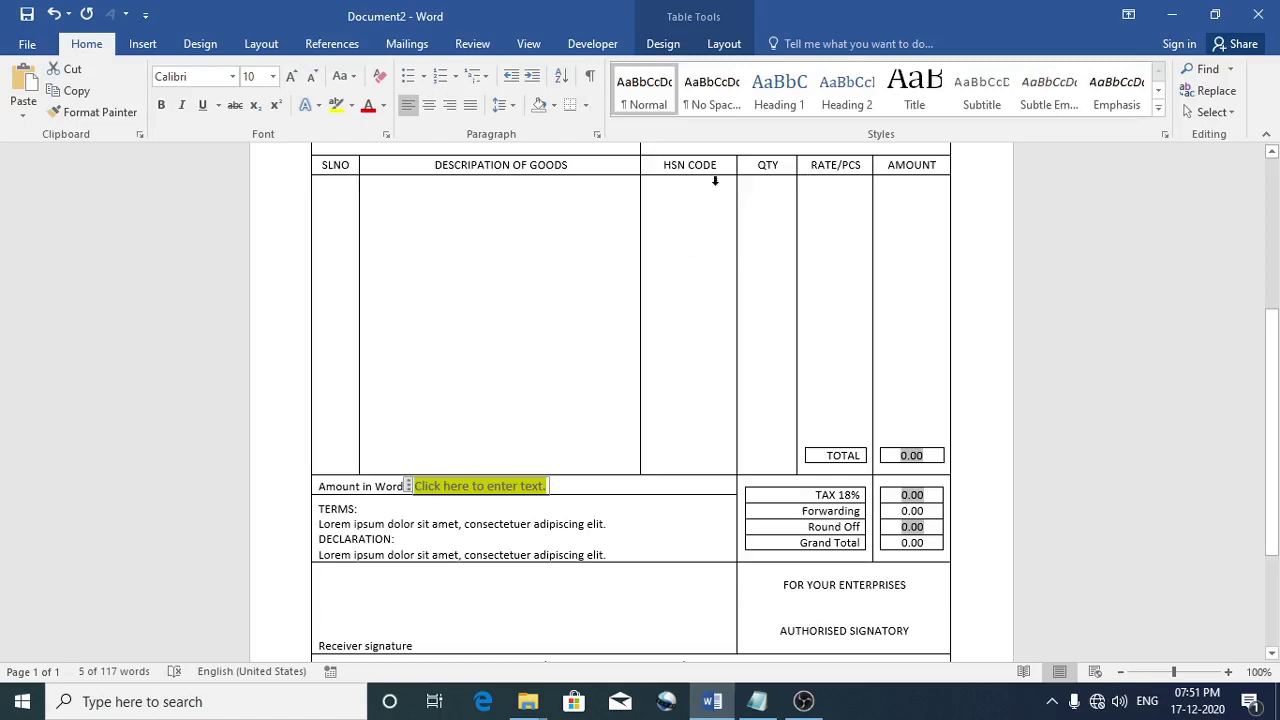
left_click(724, 44)
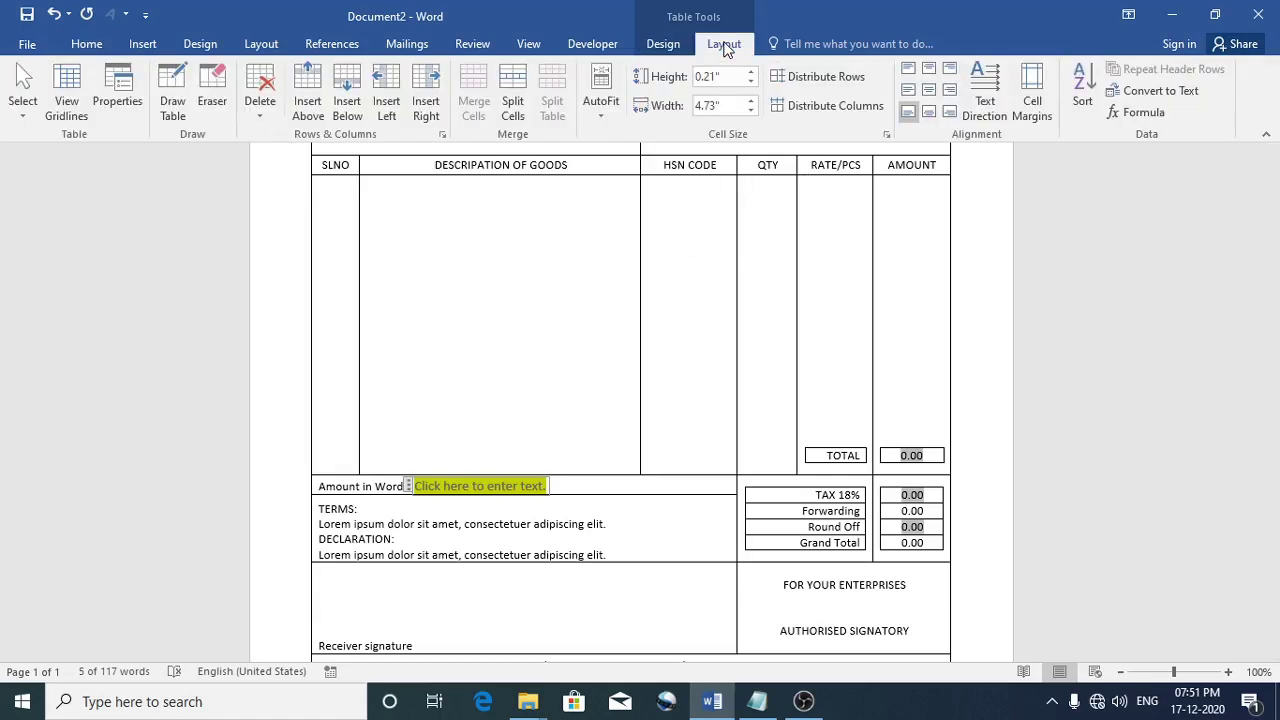
left_click(68, 105)
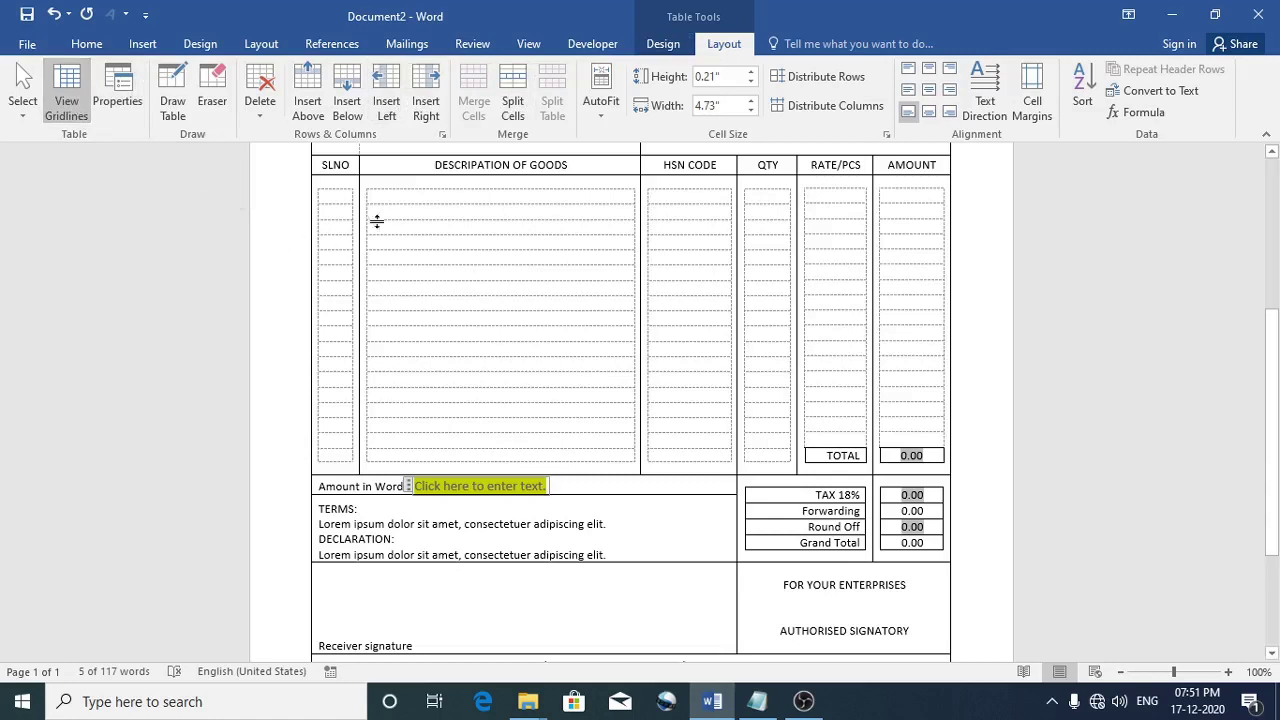
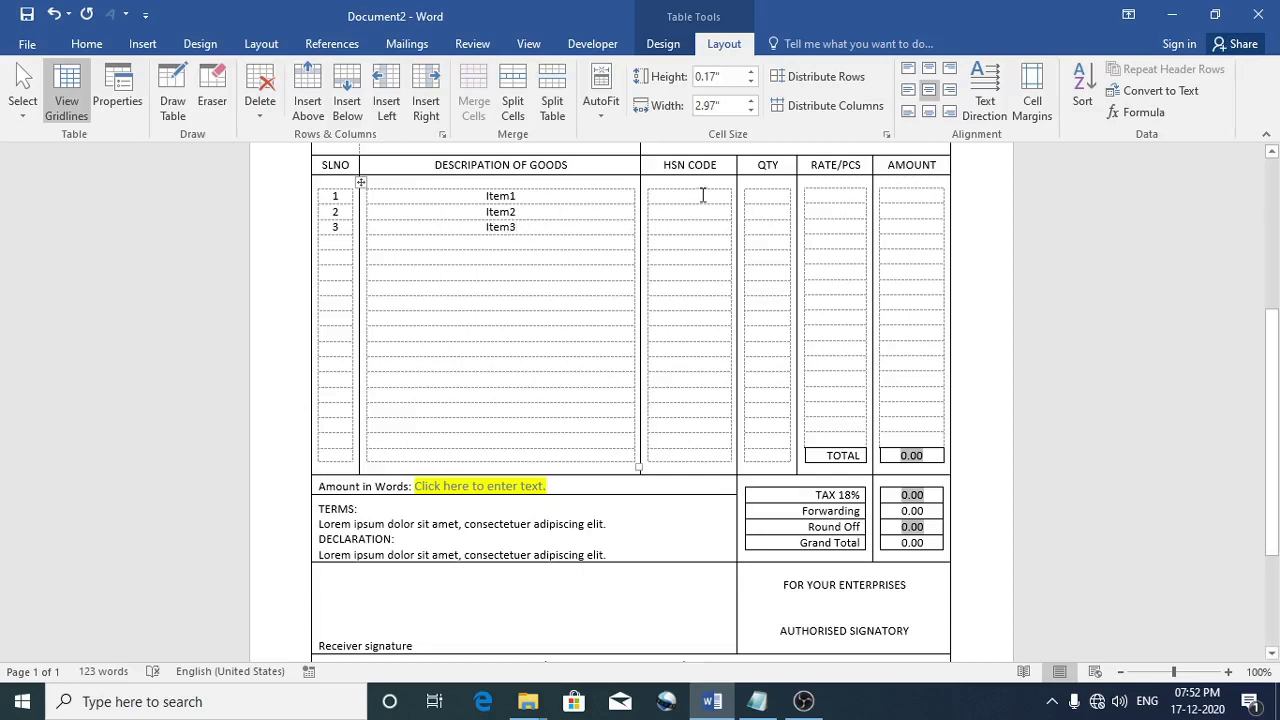
Enter the HSN codes 454545, 656565 and 787787 for Item1, Item2 and Item3
type("454545")
key("Down")
type("656565 ")
type("78778787")
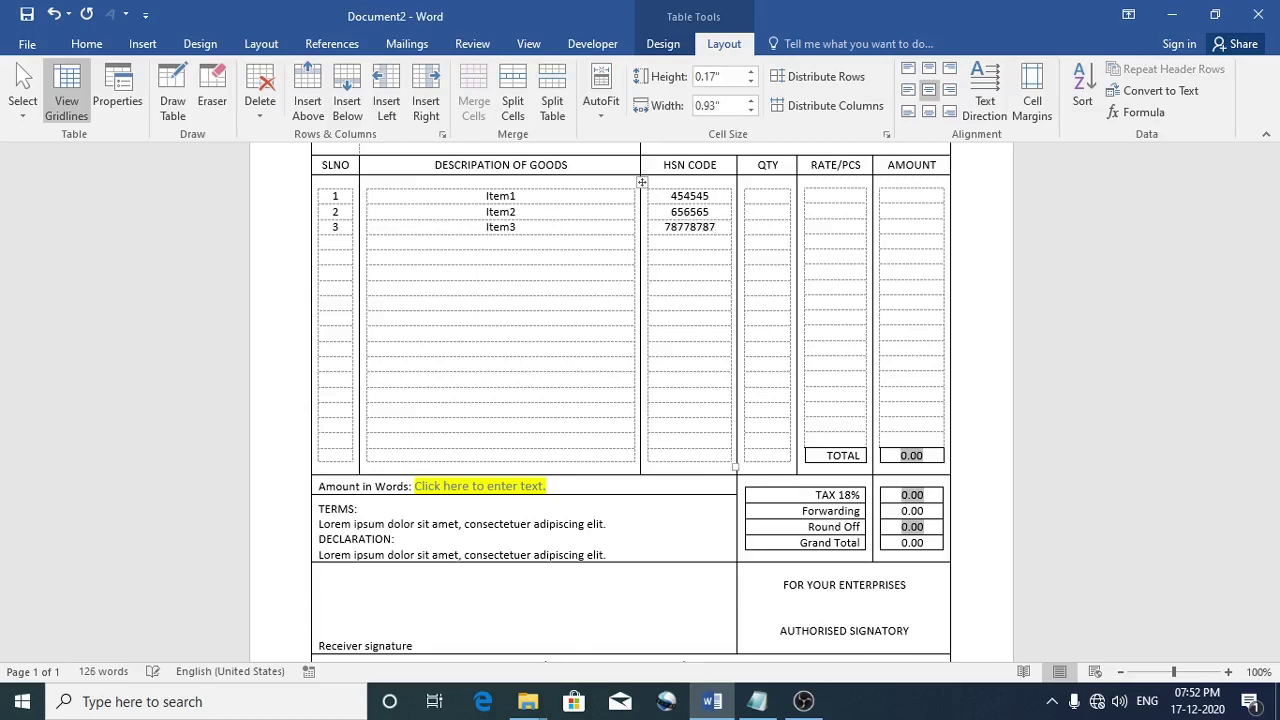
key("BackSpace")
key("BackSpace")
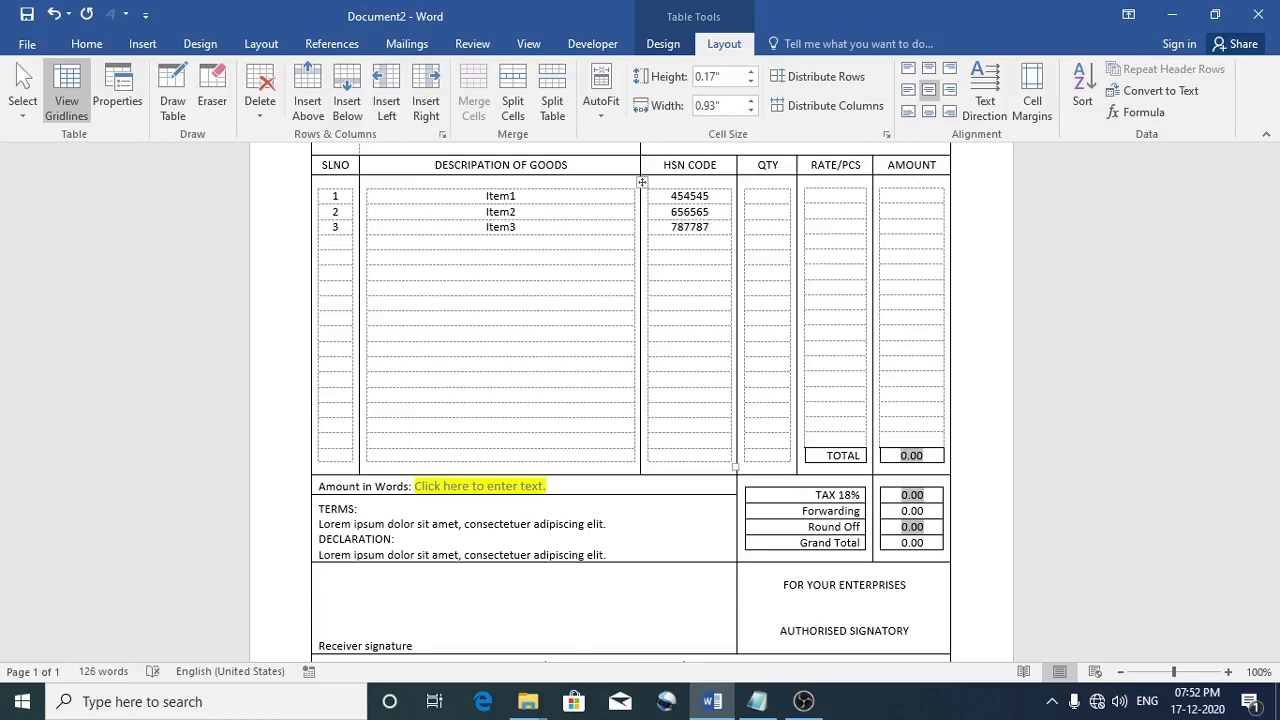
Enter a quantity of 2 and a rate per piece of 45 for Item1
left_click(766, 198)
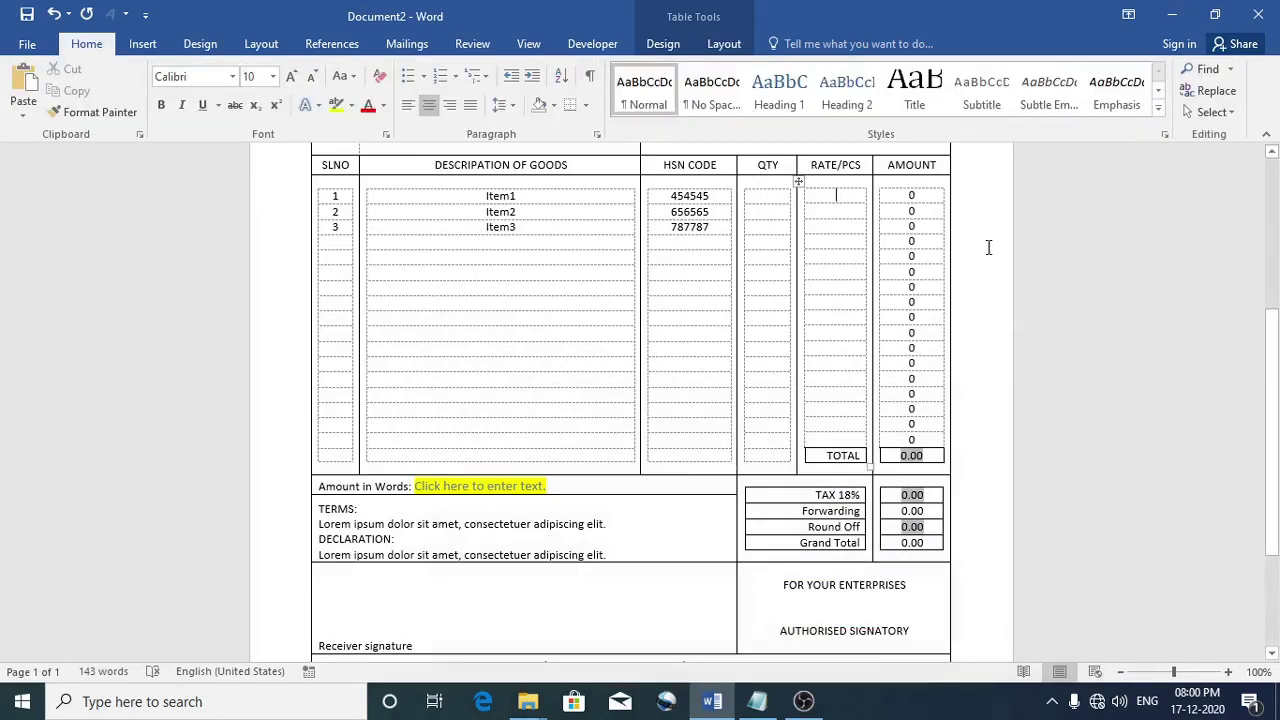
left_click(770, 185)
key("Left")
type("2")
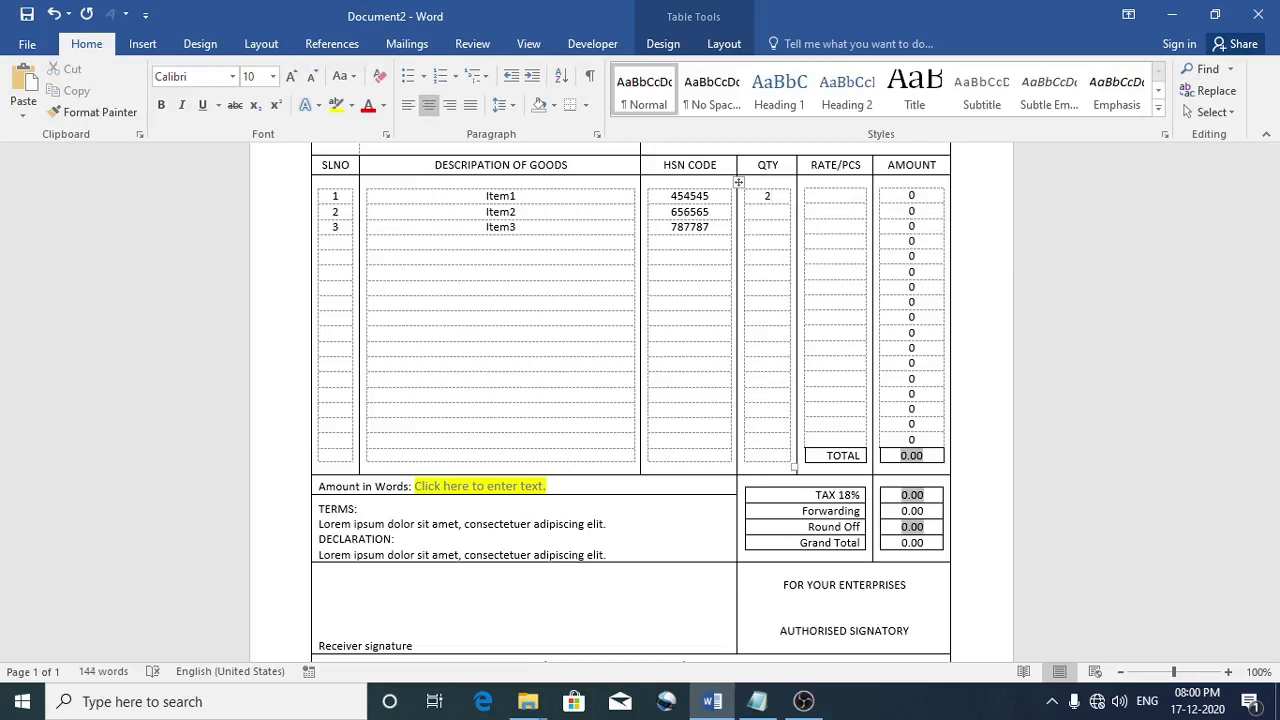
key("Right")
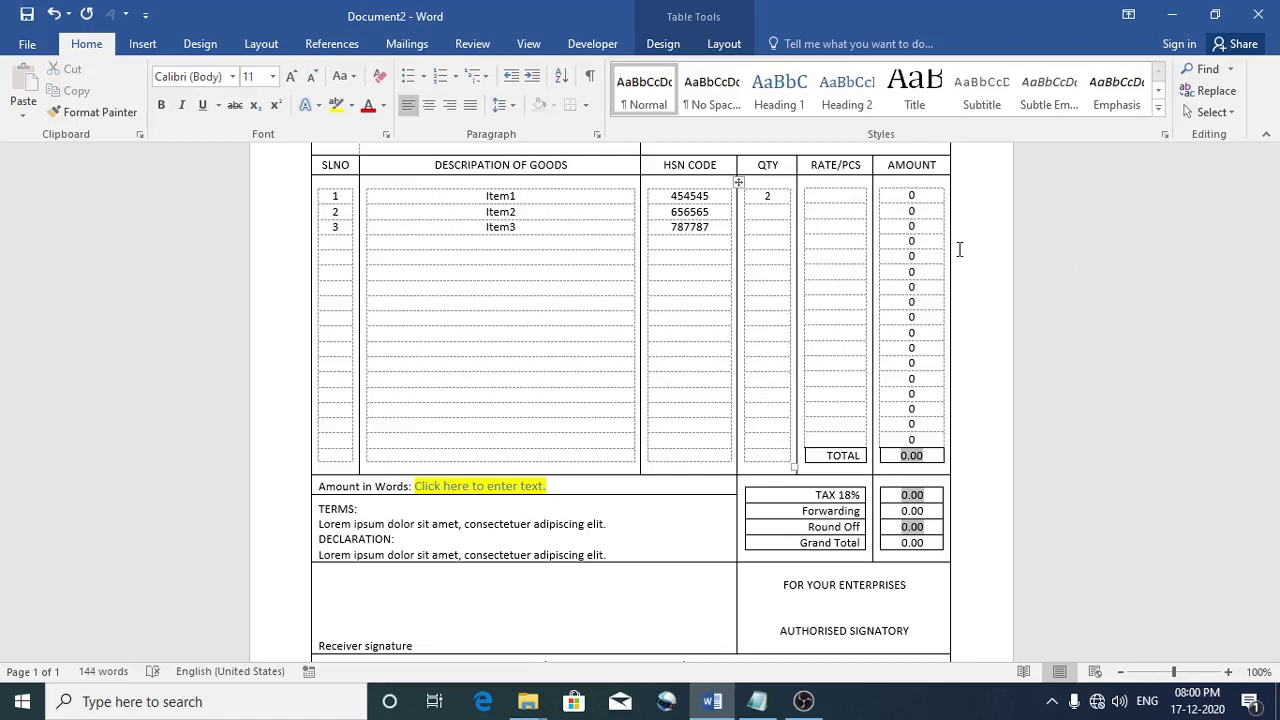
left_click(835, 198)
type("45")
Enter a quantity of 3 and a rate per piece of 25 for Item2
left_click(767, 211)
type("3")
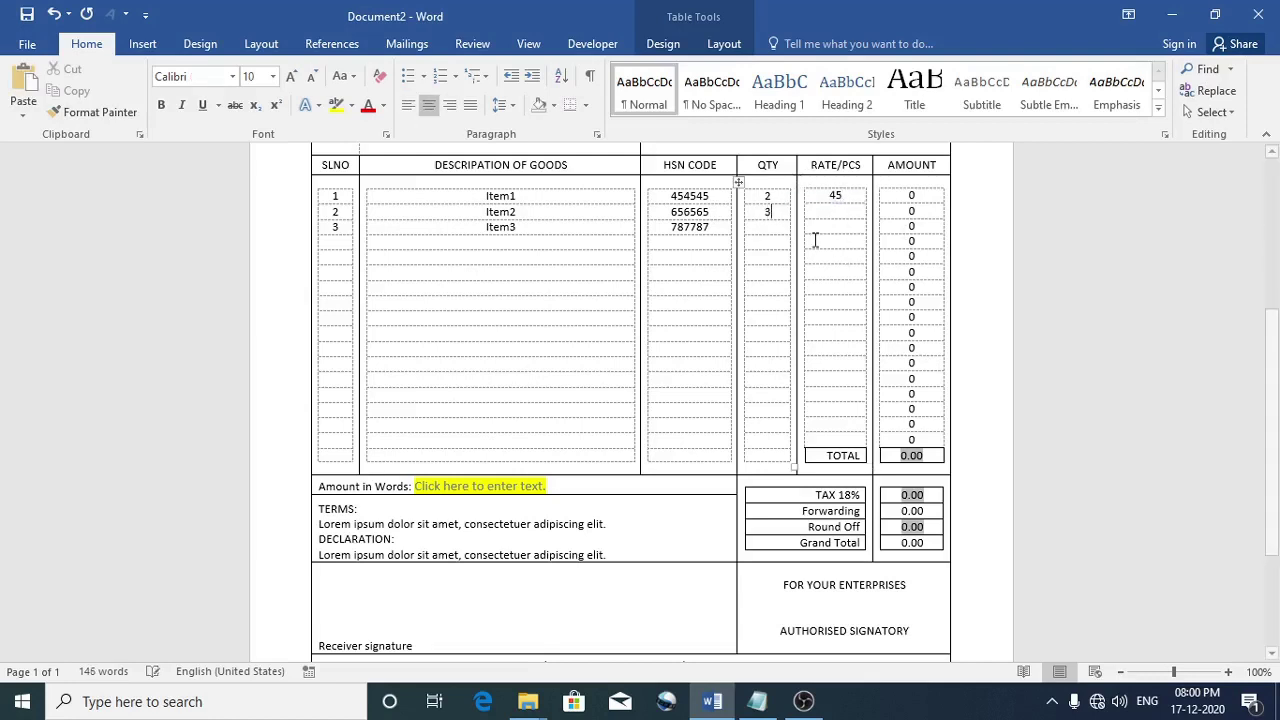
left_click(832, 212)
type("25")
Enter a quantity of 4 and a rate per piece of 36 for Item3
left_click(769, 228)
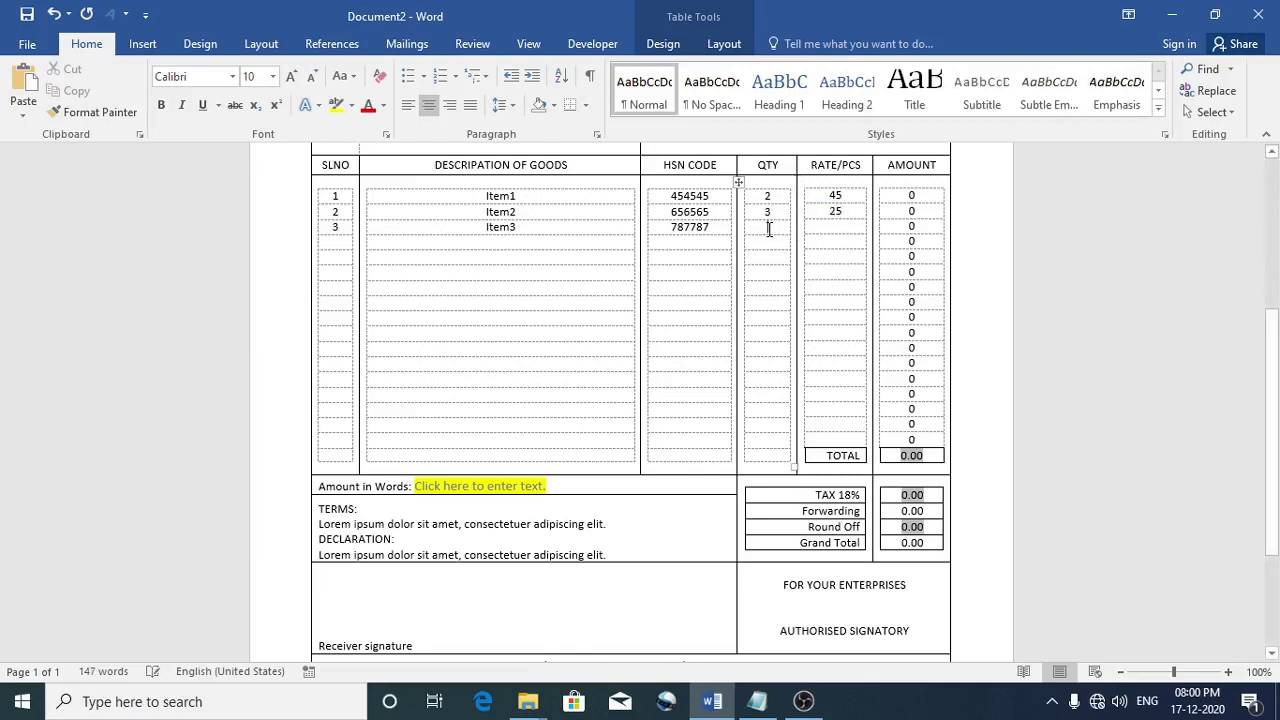
type("4")
left_click(835, 227)
type("36")
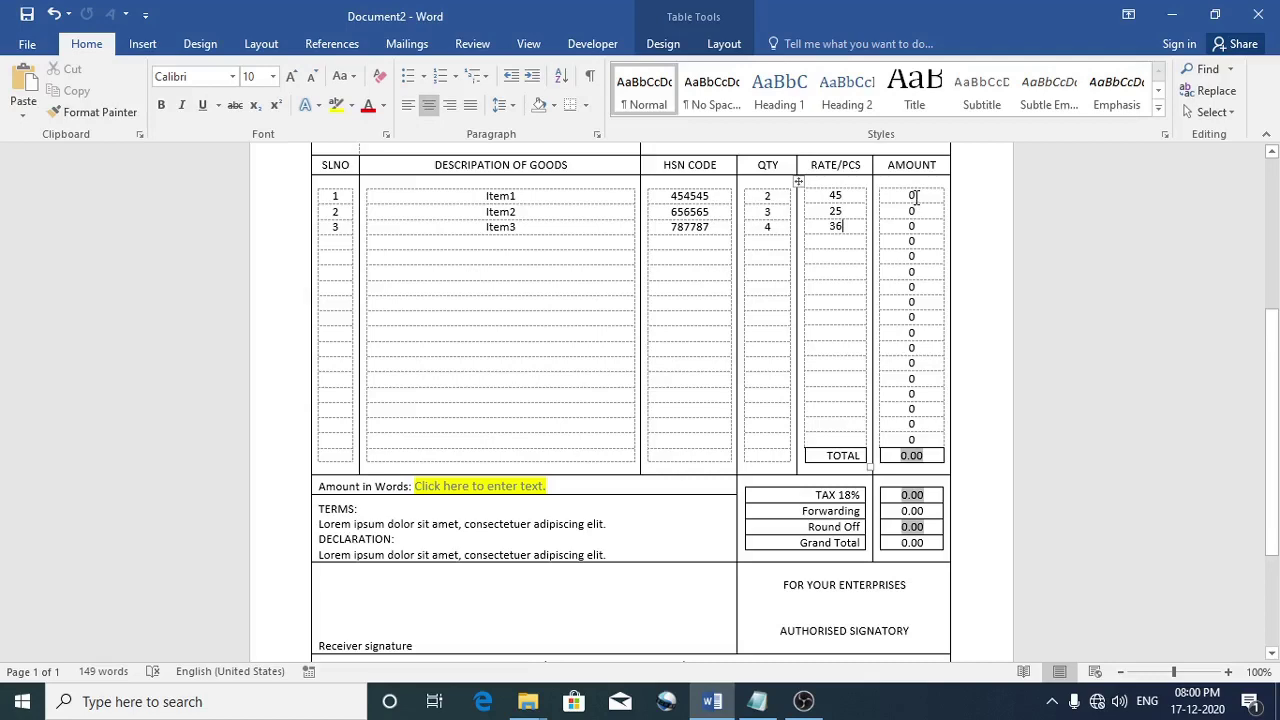
Select the entire invoice and run "osk" to open the Windows On-Screen Keyboard
key("ctrl+a")
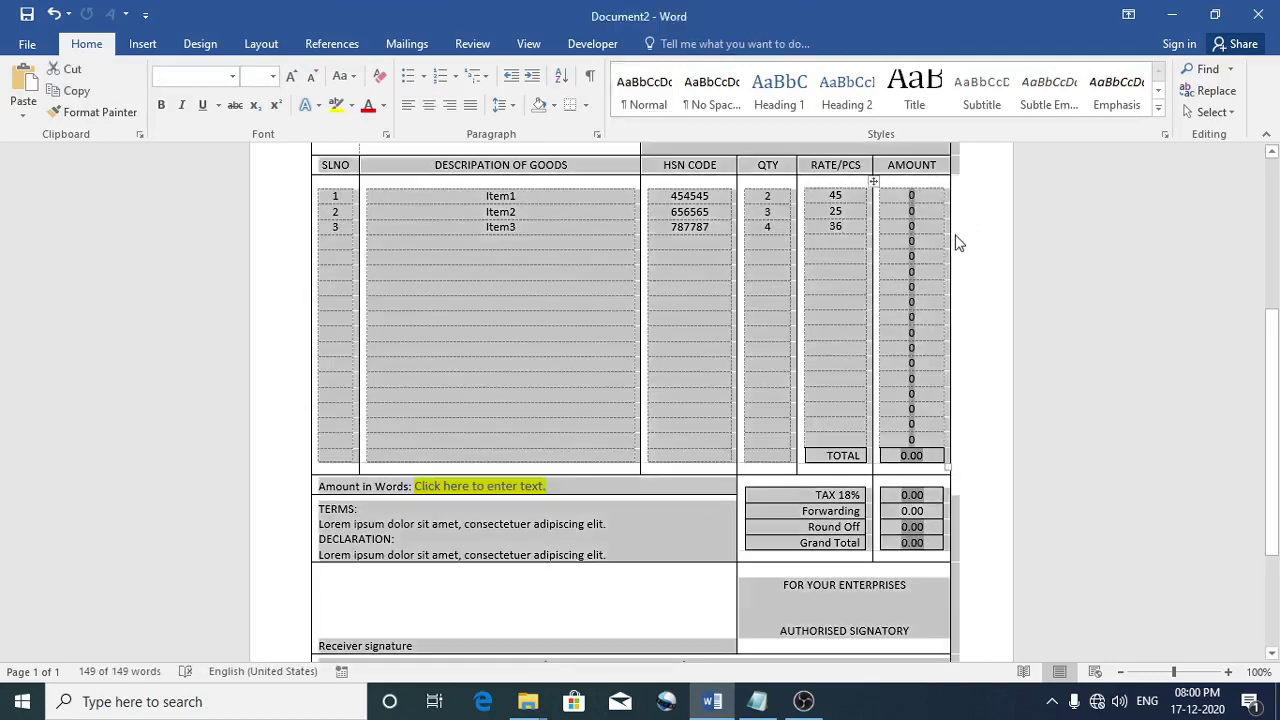
key("super+r")
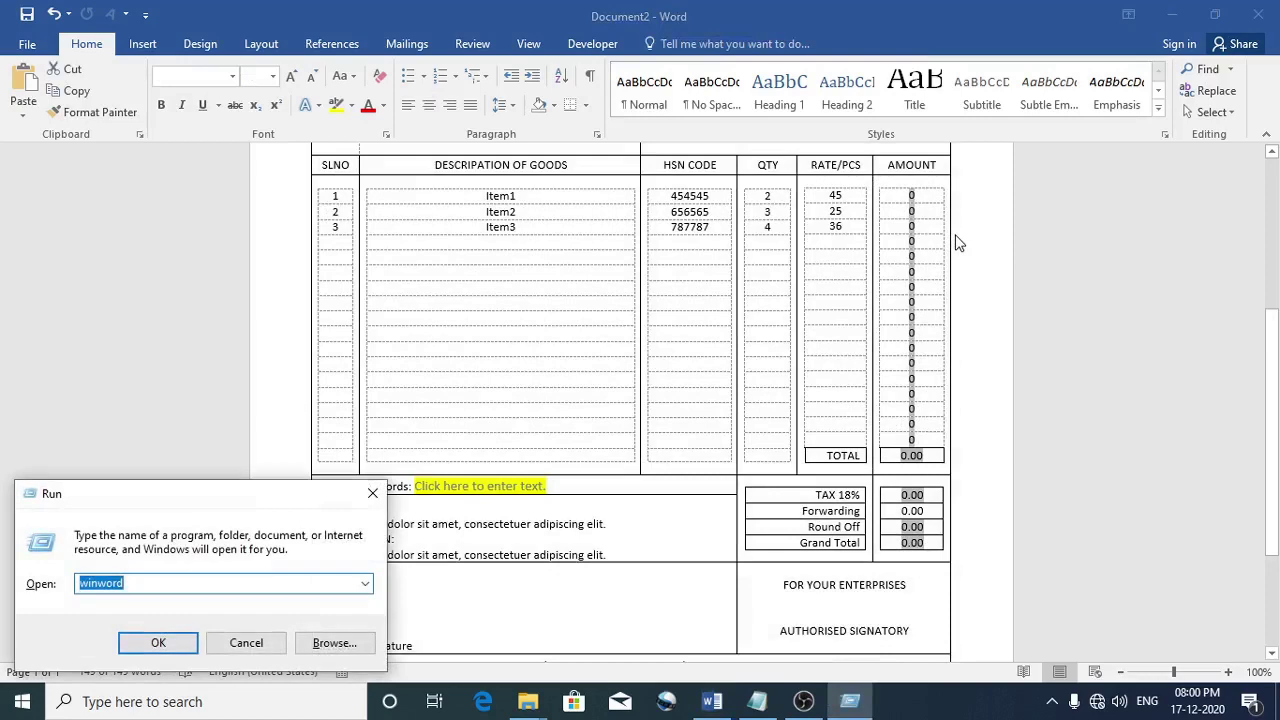
type("osk")
key("Return")
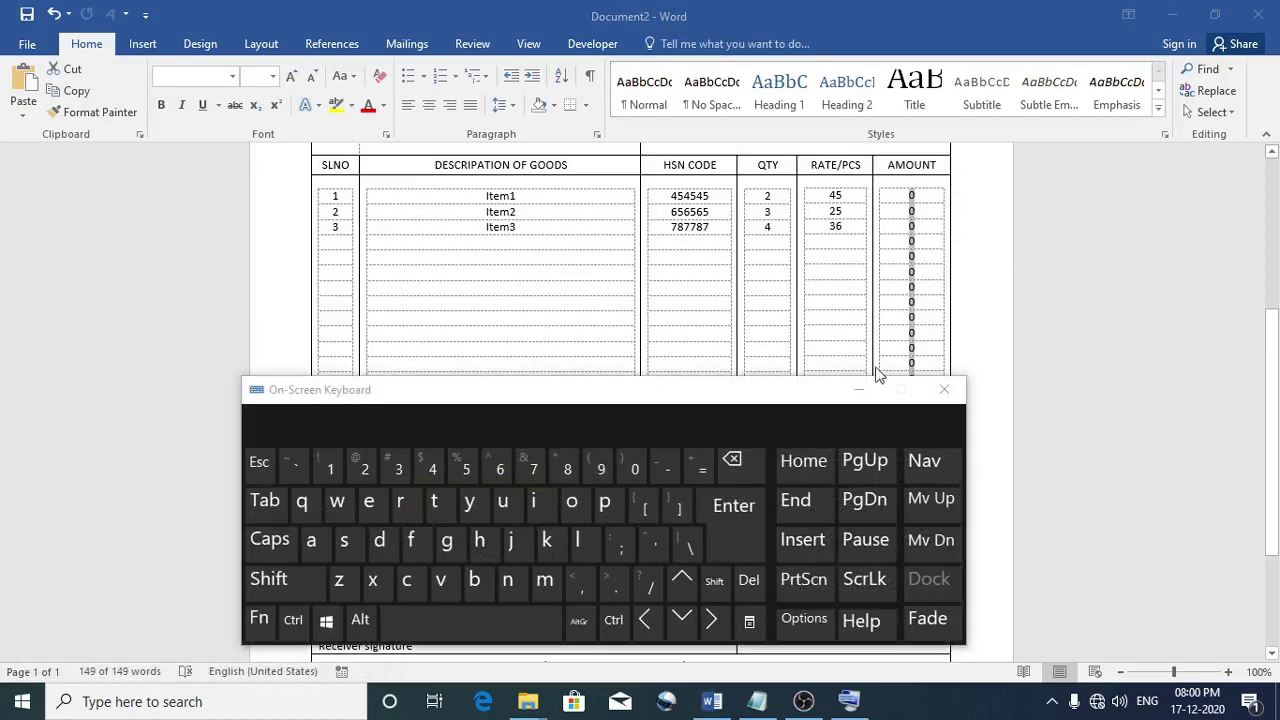
Update all formula fields in the selected invoice using the On-Screen Keyboard to recalculate the item amounts
left_click(272, 620)
left_click(597, 461)
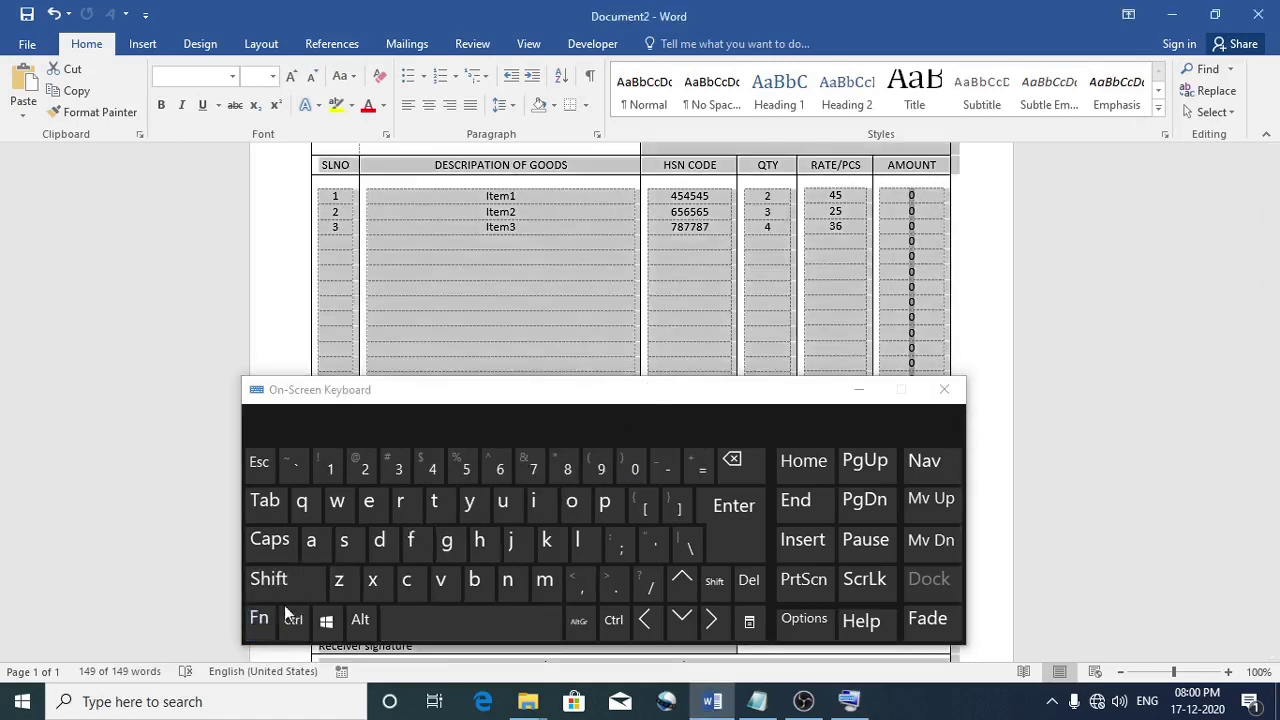
left_click(260, 621)
left_click(597, 461)
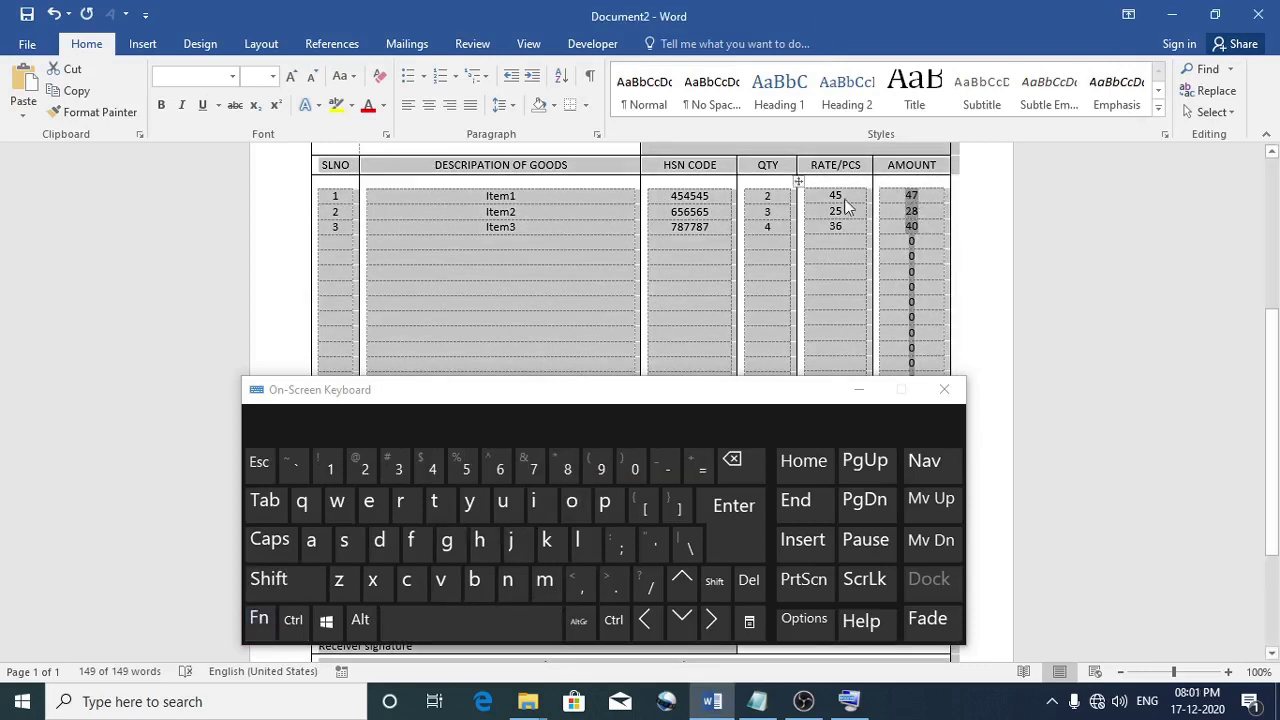
Minimize the On-Screen Keyboard and set the invoice's Forwarding charge to 56.00
left_click(860, 391)
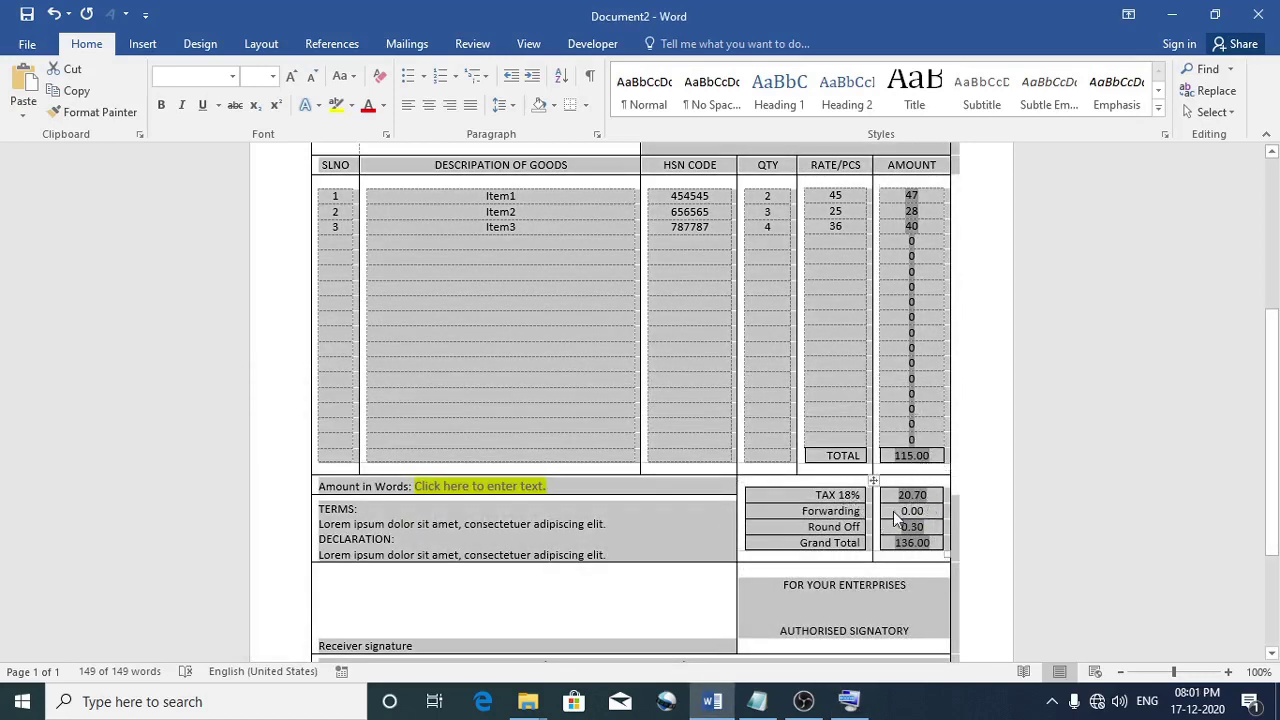
left_click(924, 522)
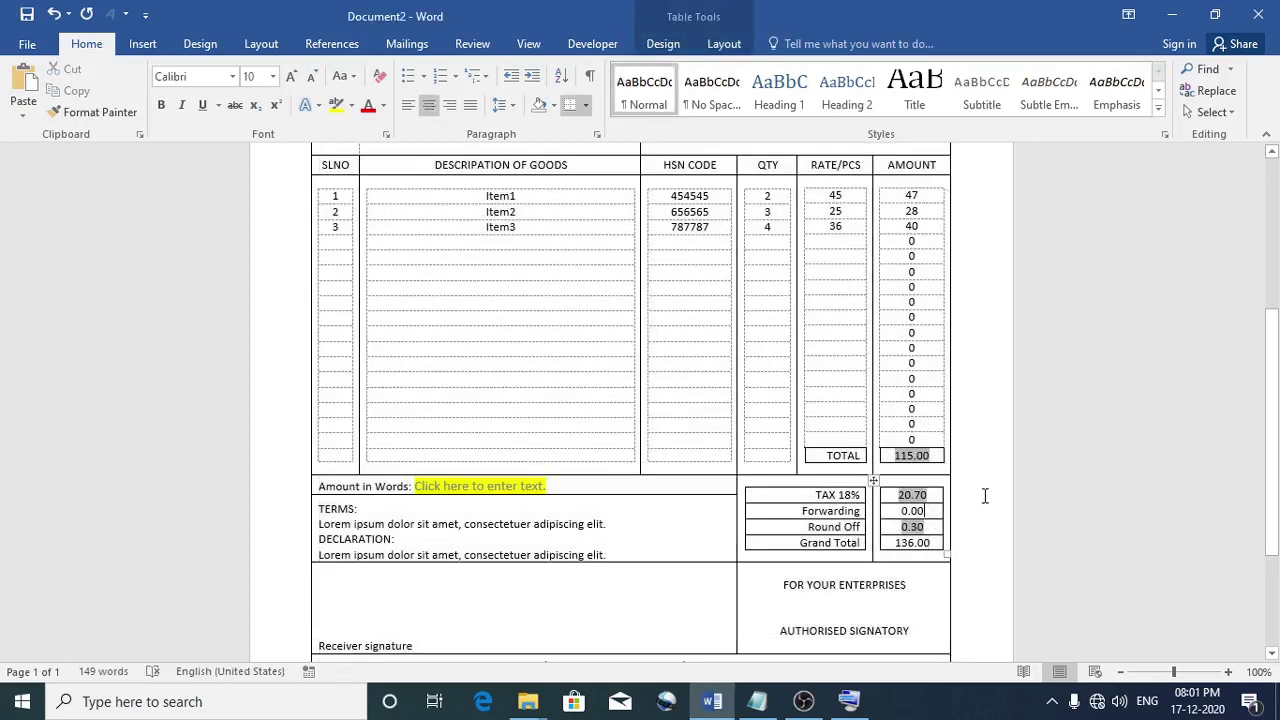
key("BackSpace")
key("BackSpace")
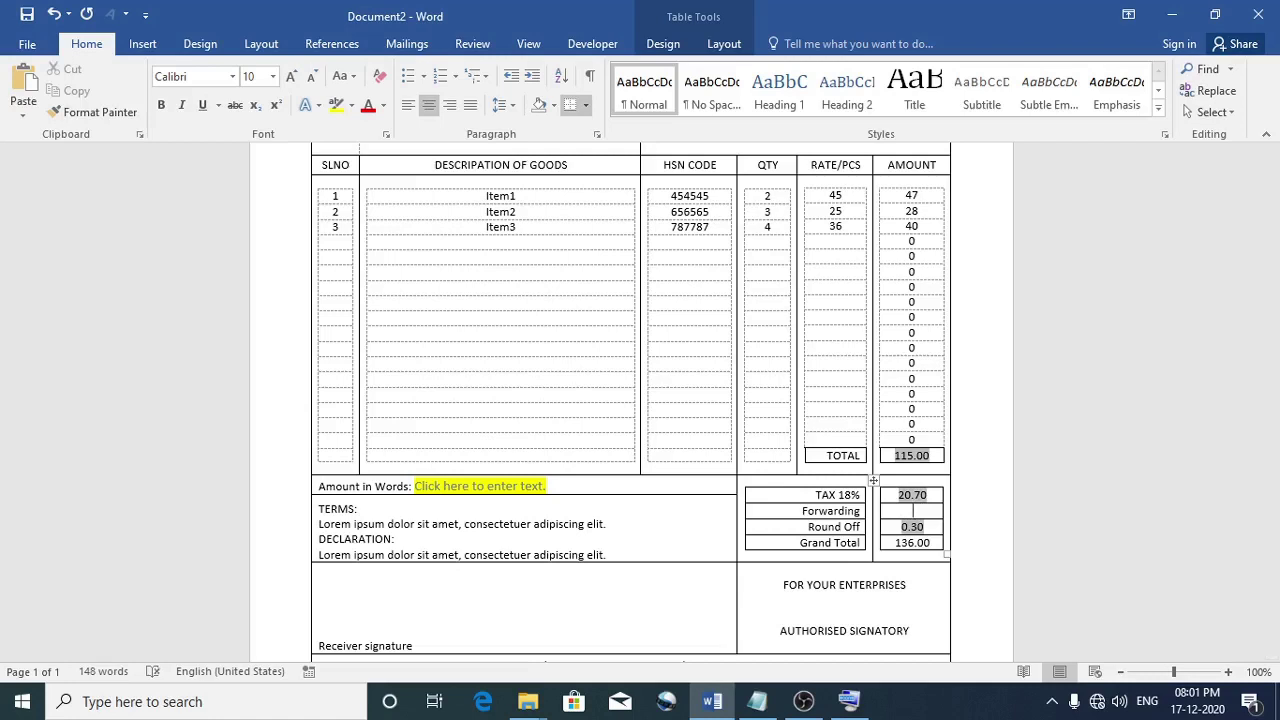
type("56.00")
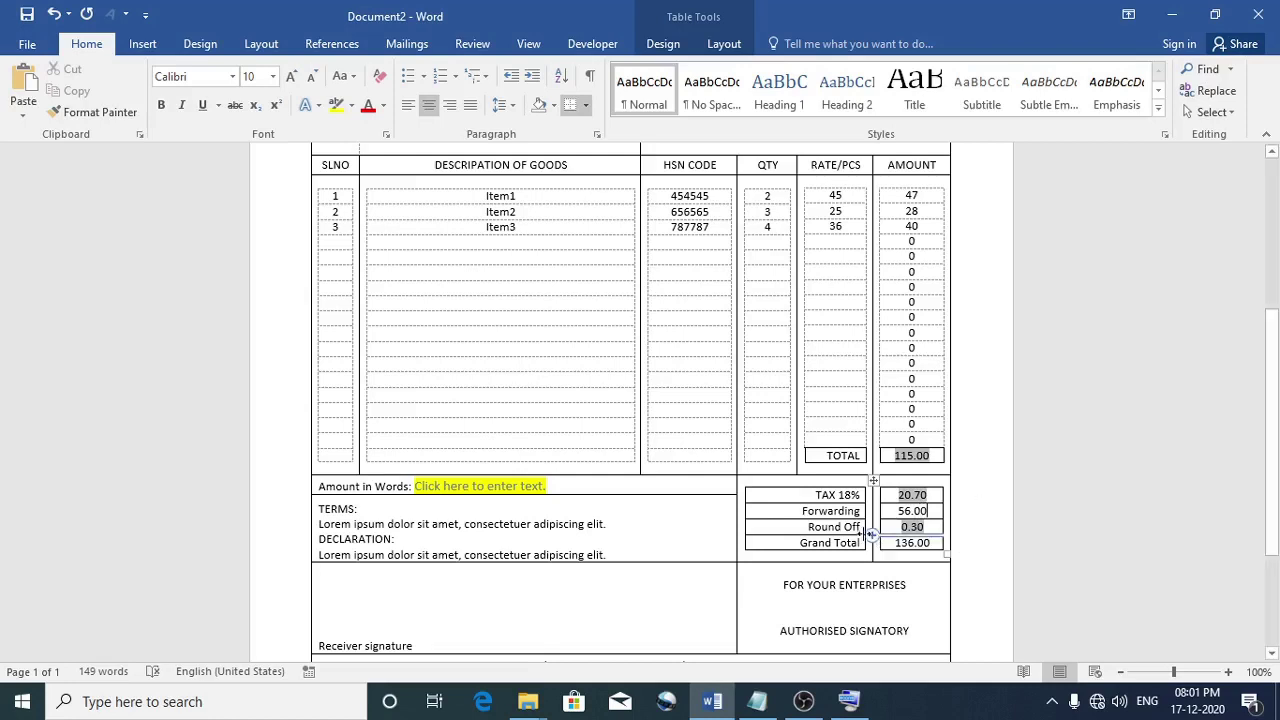
Select the entire invoice, update its formula fields through the On-Screen Keyboard to recalculate the Grand Total, and minimize the keyboard
key("ctrl+a")
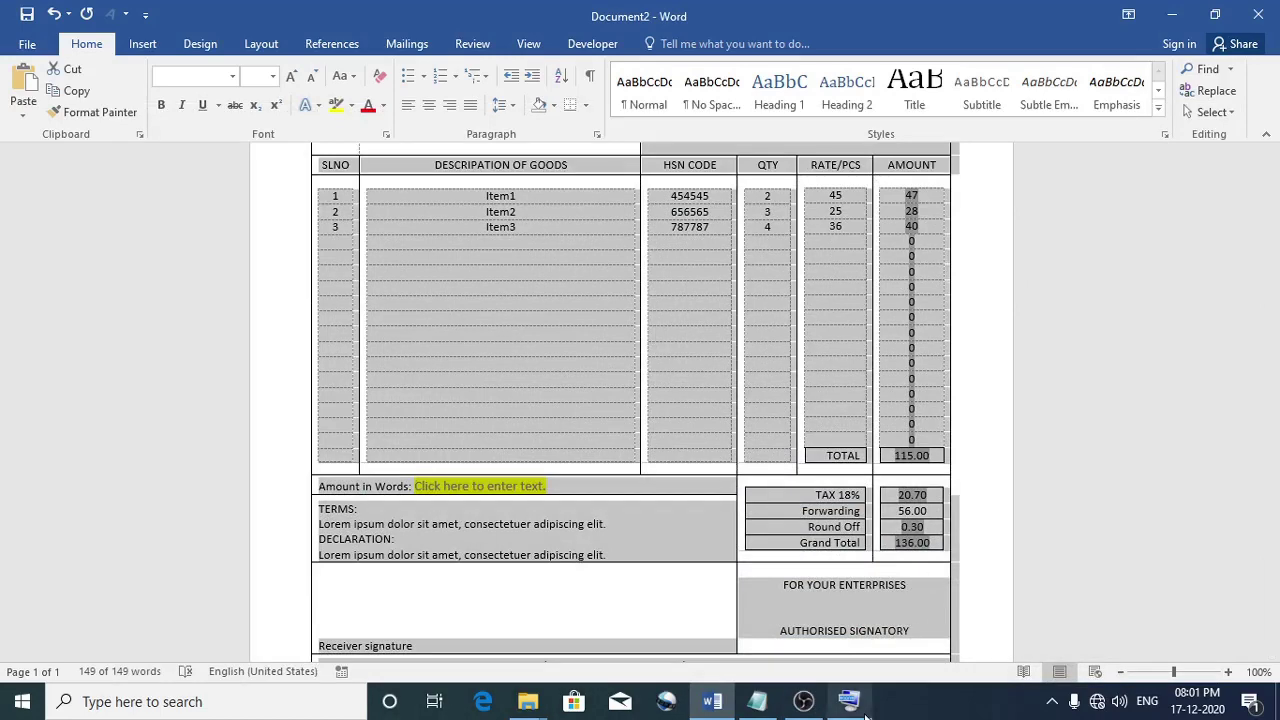
mouse_move(862, 710)
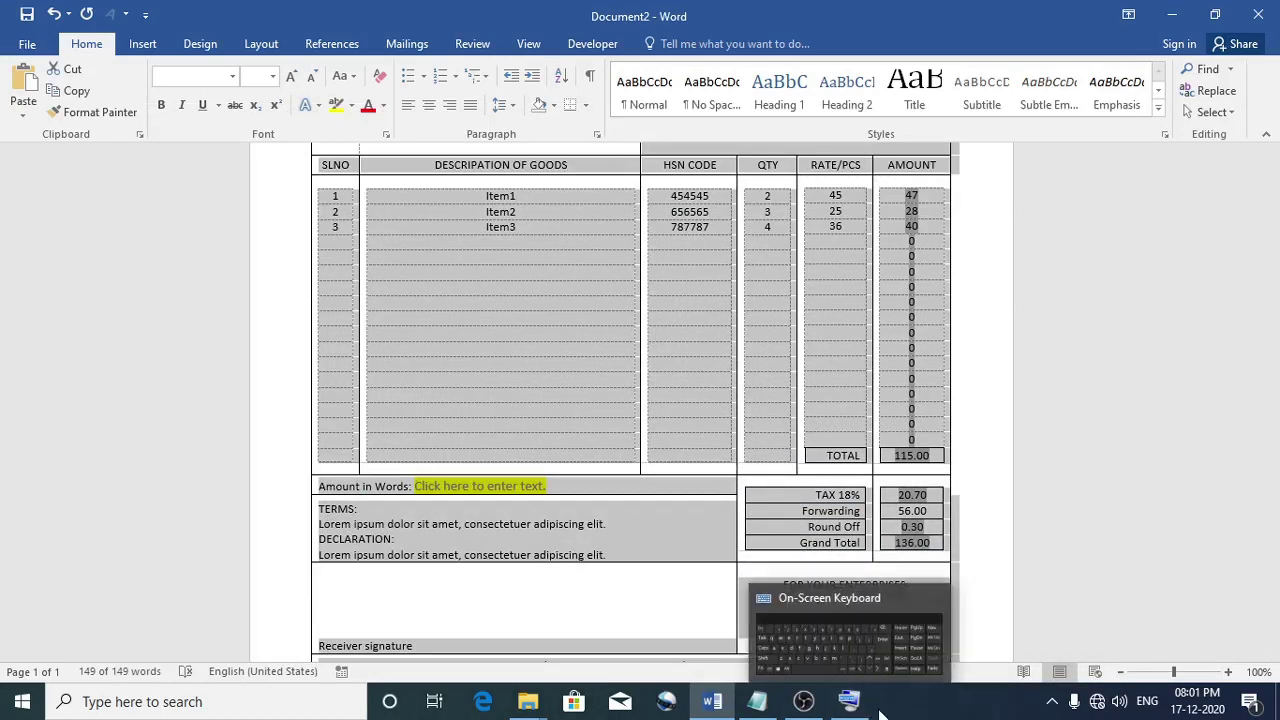
left_click(866, 608)
left_click_drag(469, 394, 402, 344)
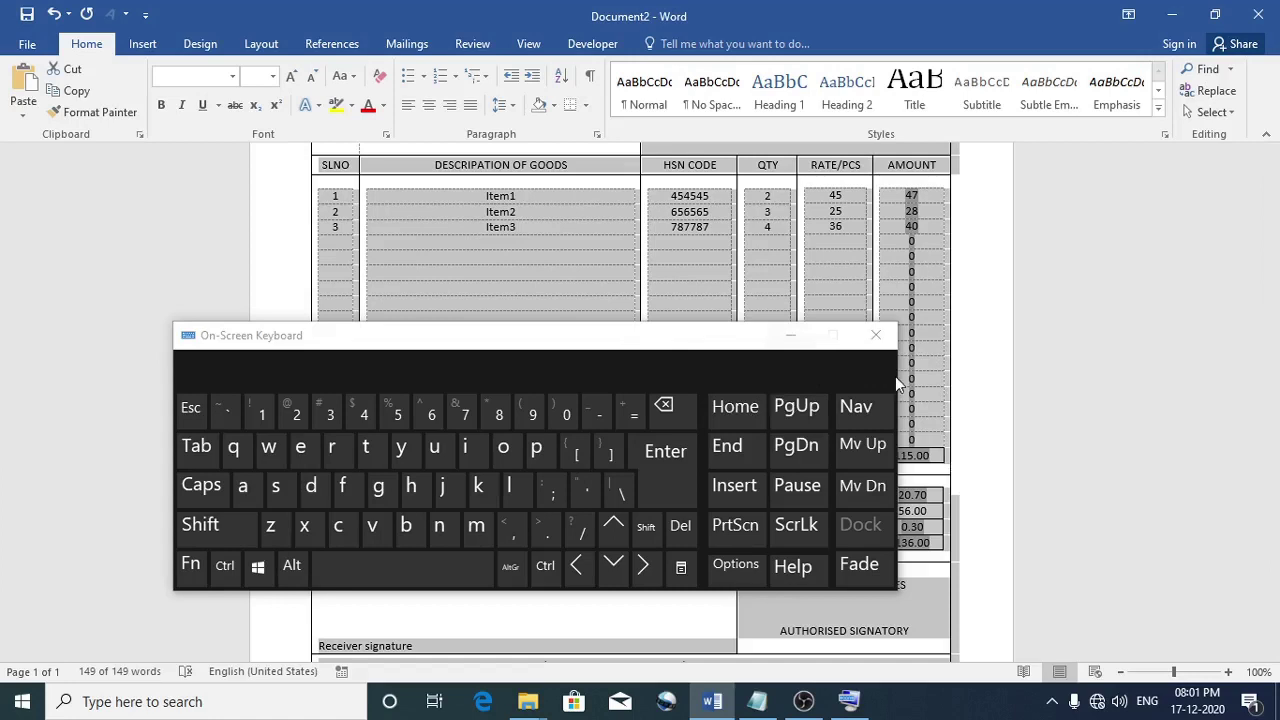
left_click_drag(674, 333, 562, 311)
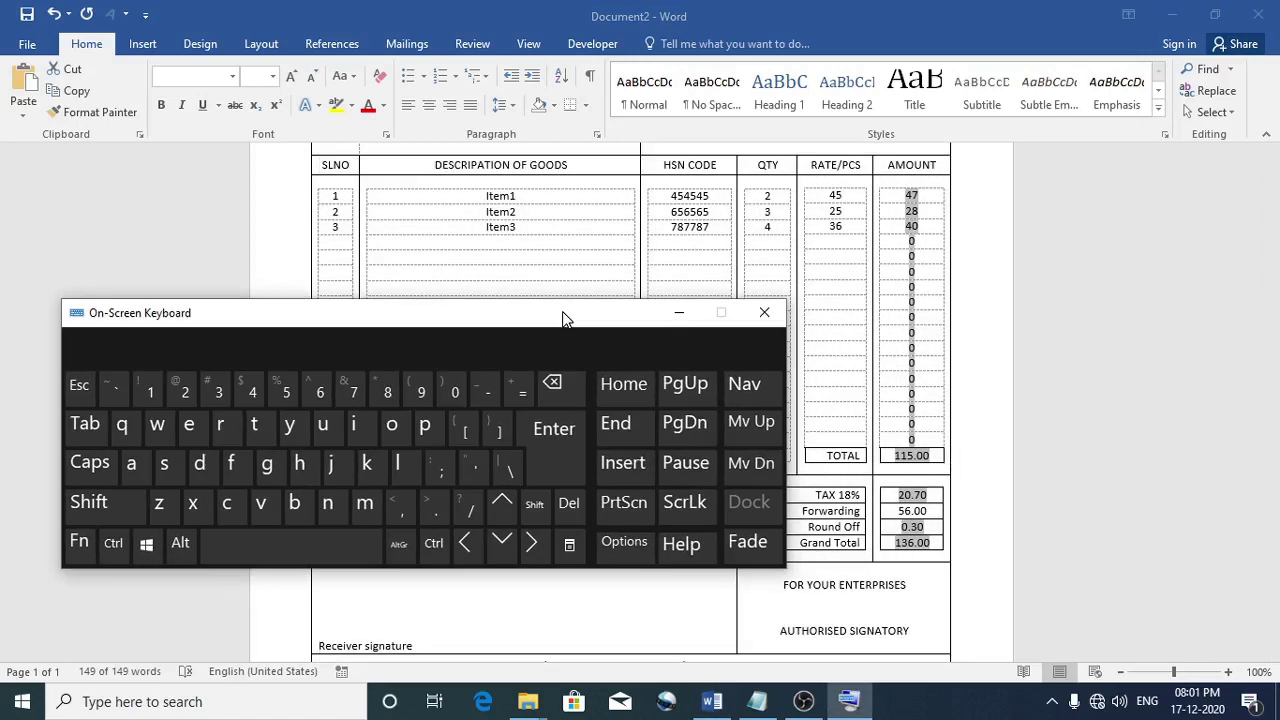
left_click(79, 557)
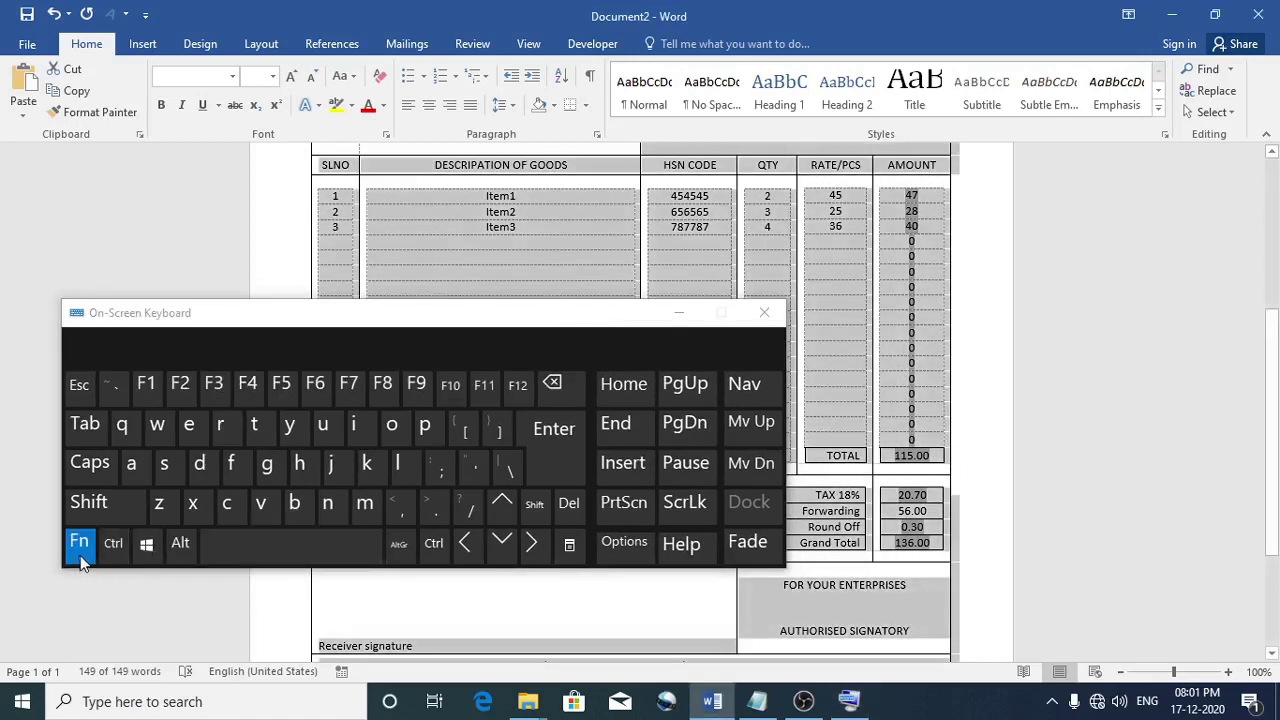
left_click(417, 386)
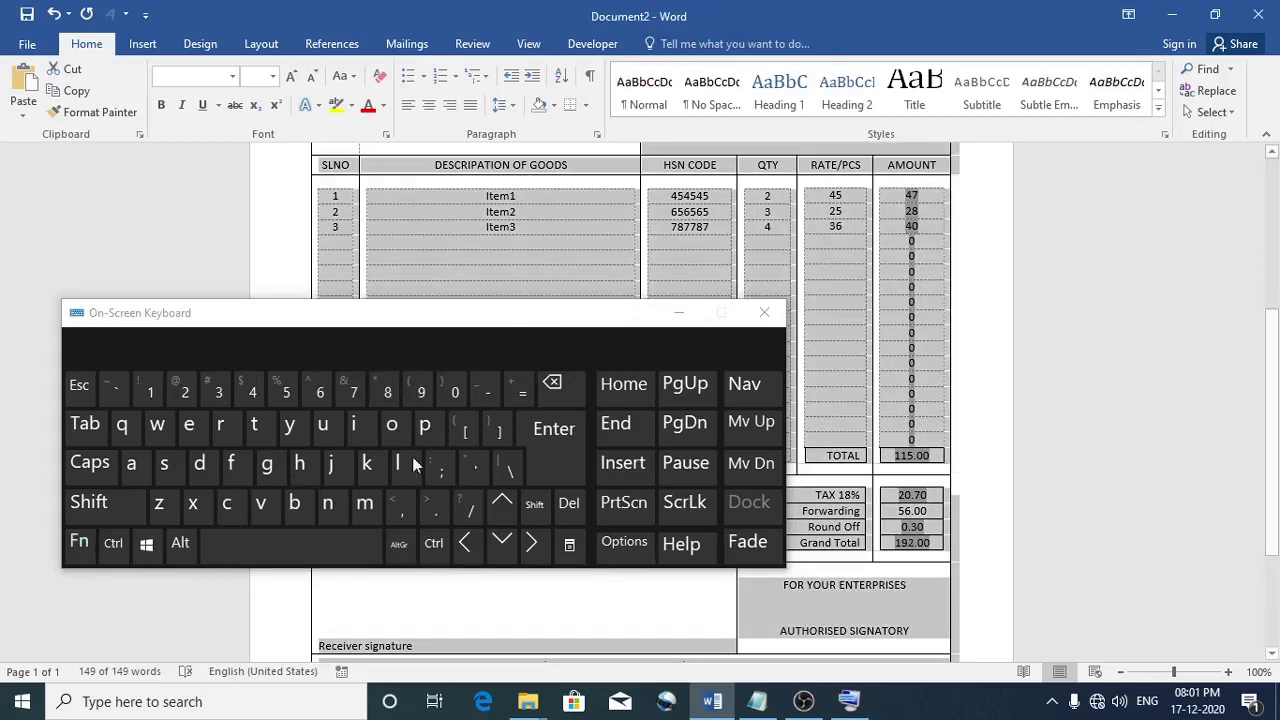
left_click(80, 548)
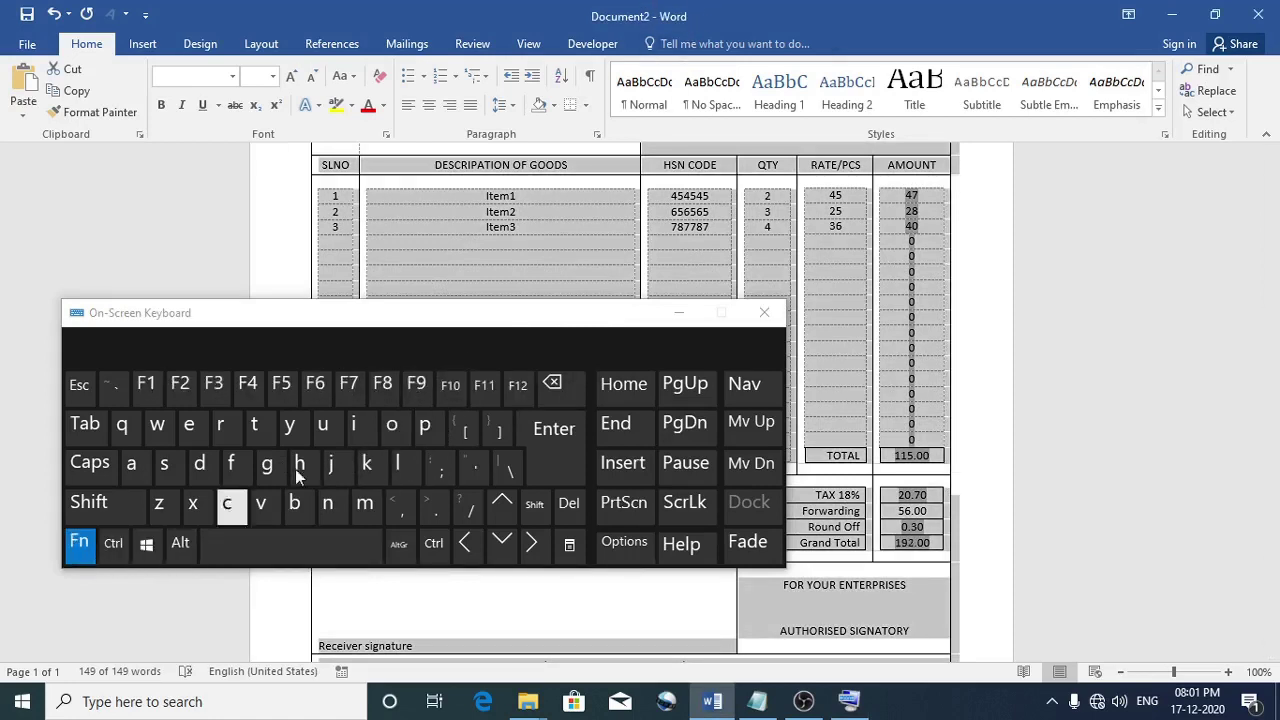
left_click(417, 386)
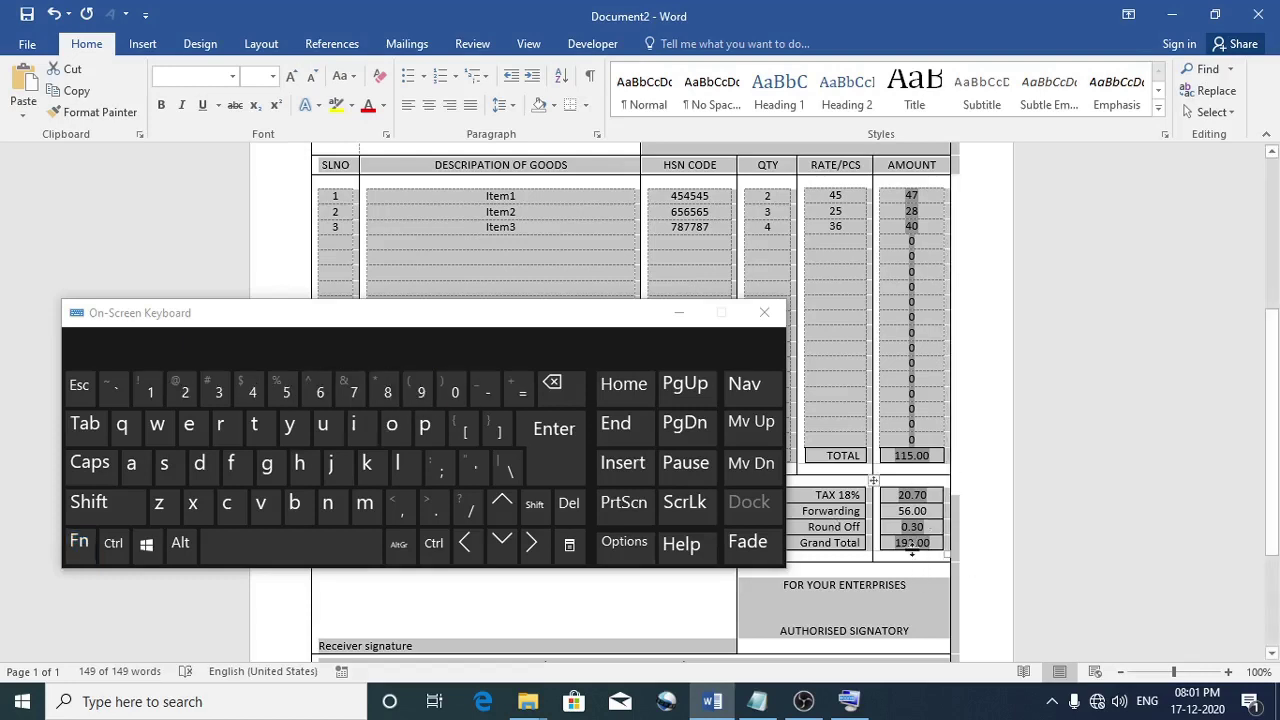
left_click(678, 318)
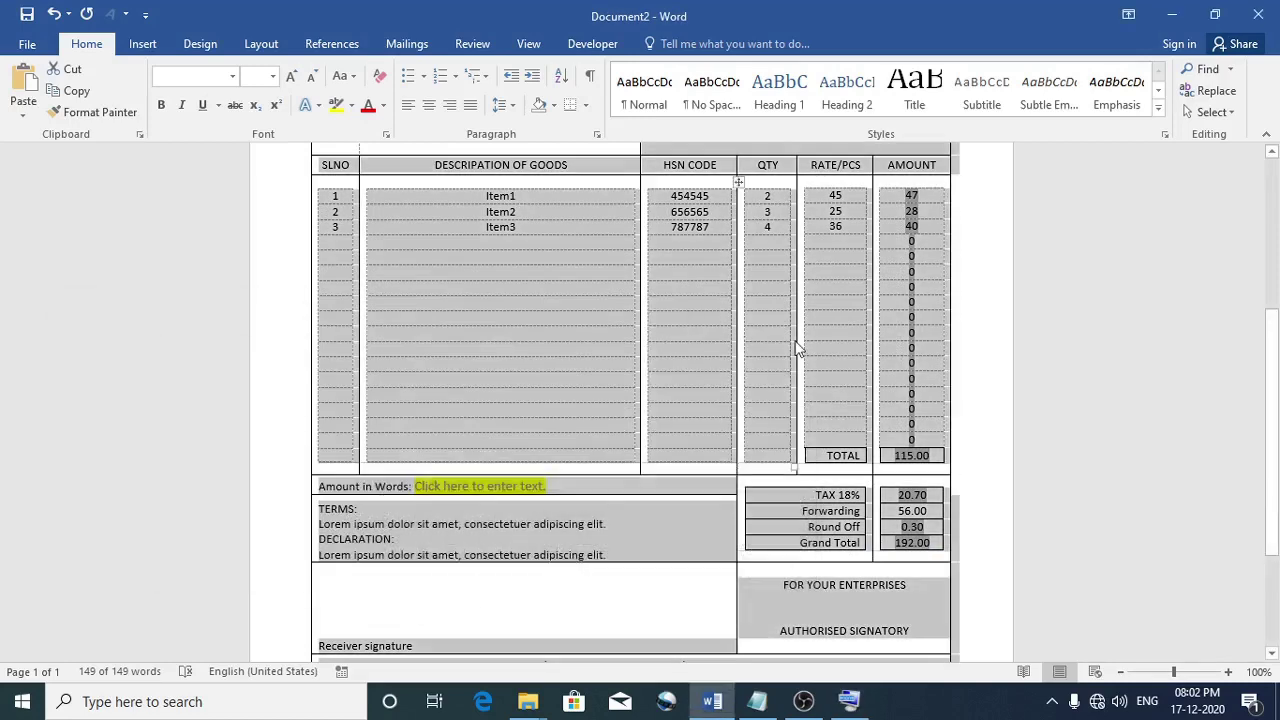
Review the filled invoice from the company header and dates through the item rows to the totals
scroll(966, 400, "up", 3)
scroll(878, 382, "up", 2)
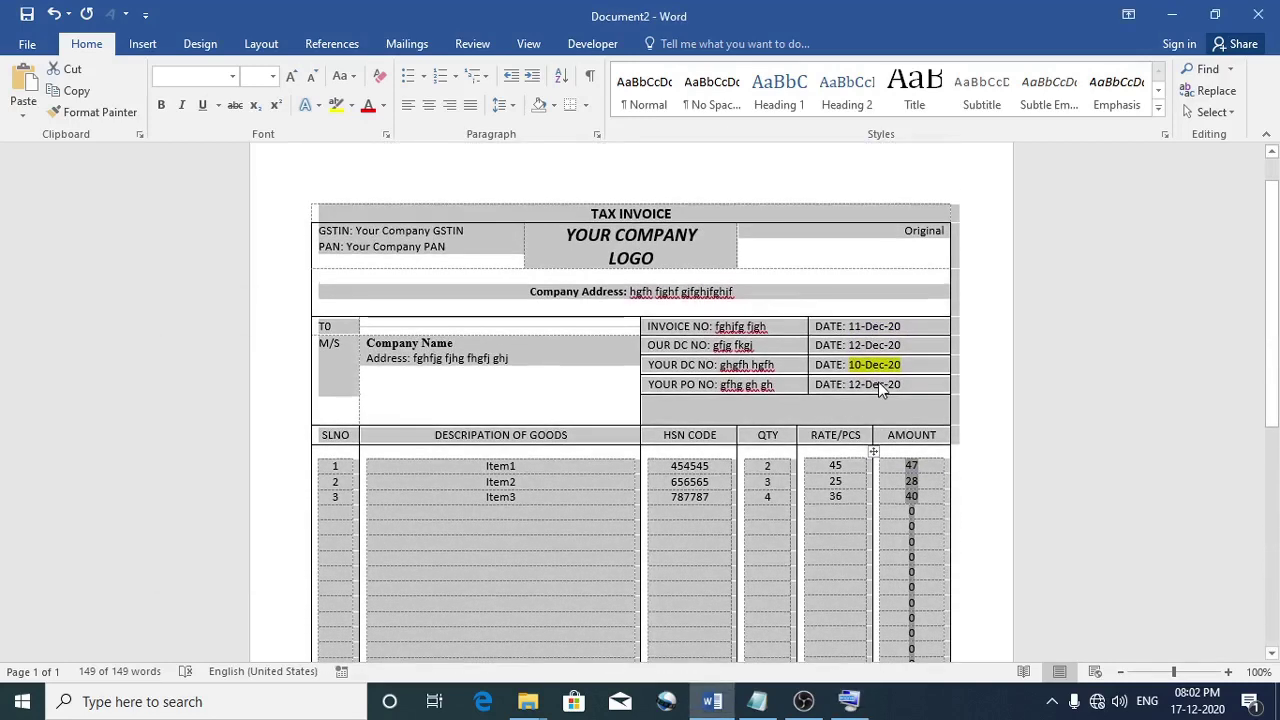
scroll(878, 381, "down", 4)
scroll(820, 405, "down", 1)
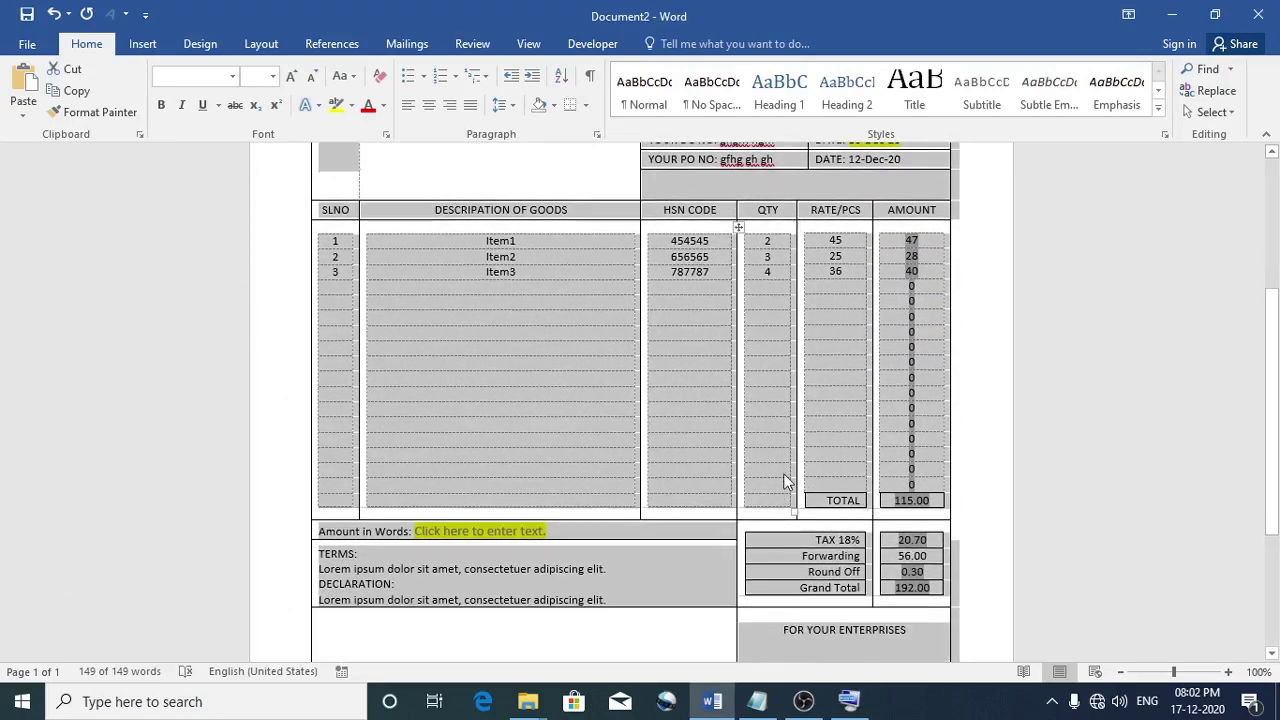
left_click(837, 285)
scroll(837, 285, "up", 5)
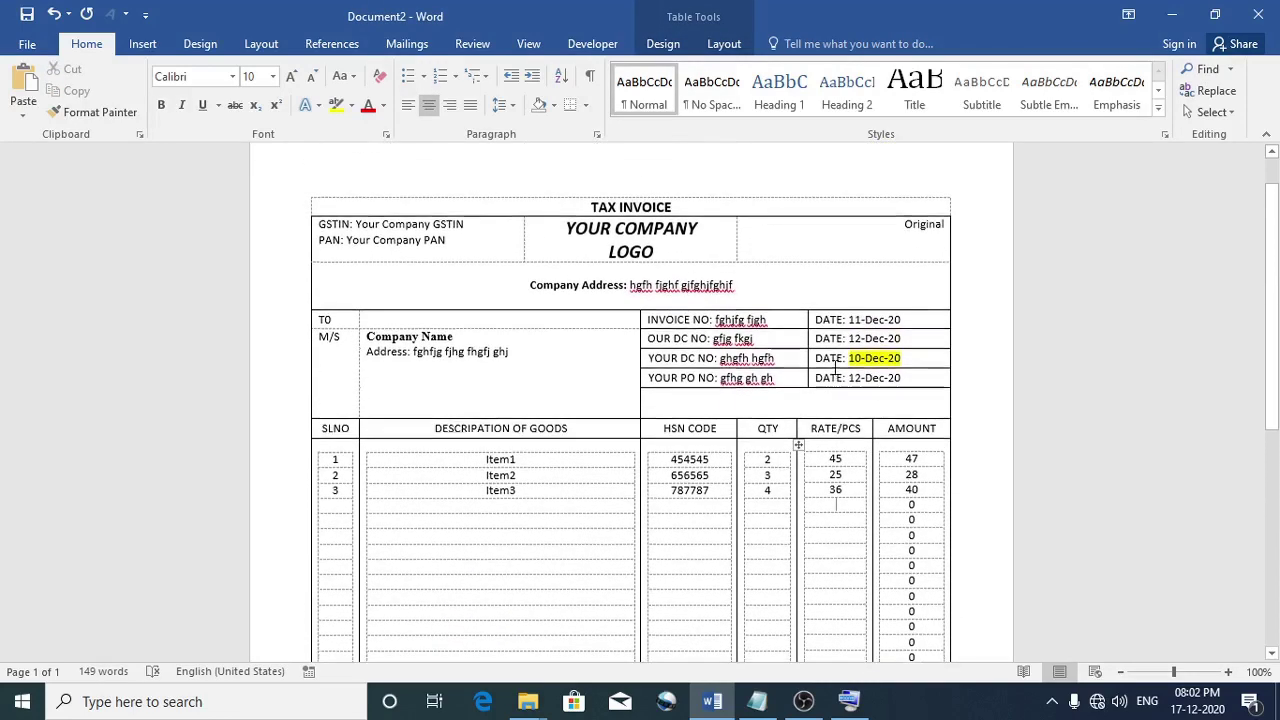
scroll(862, 440, "down", 1)
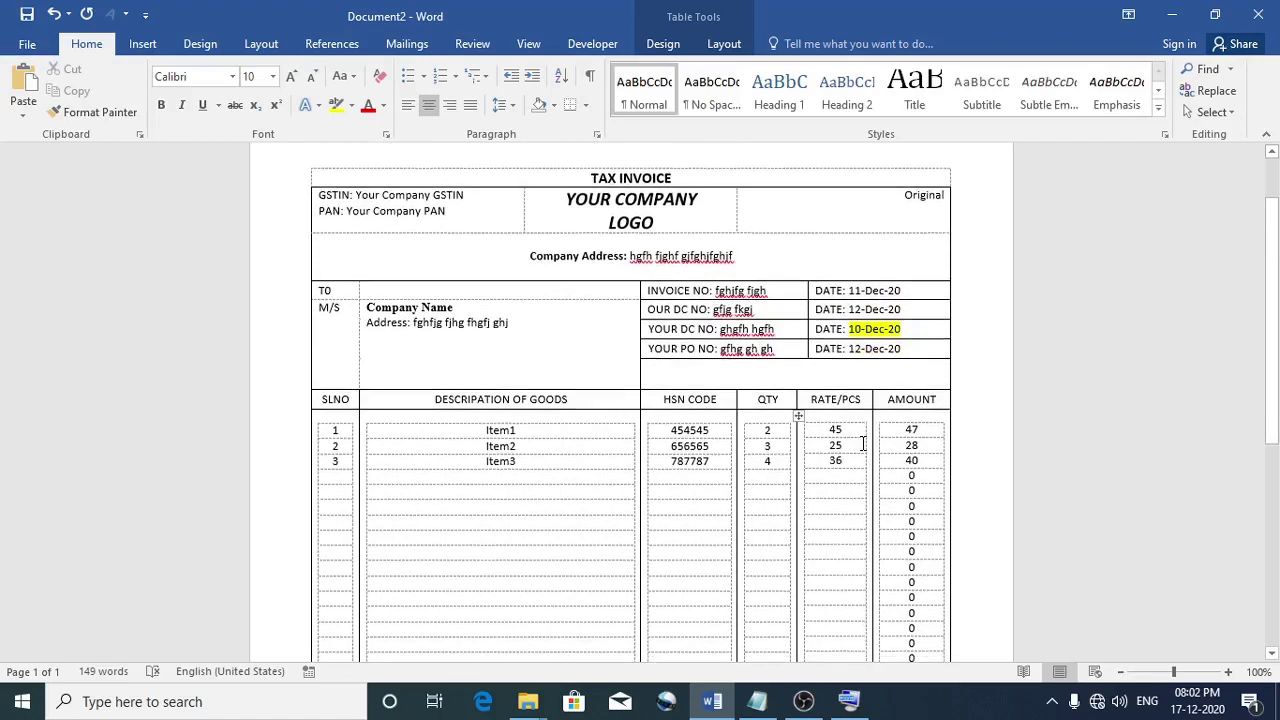
scroll(855, 350, "down", 3)
scroll(858, 350, "down", 2)
scroll(860, 349, "up", 5)
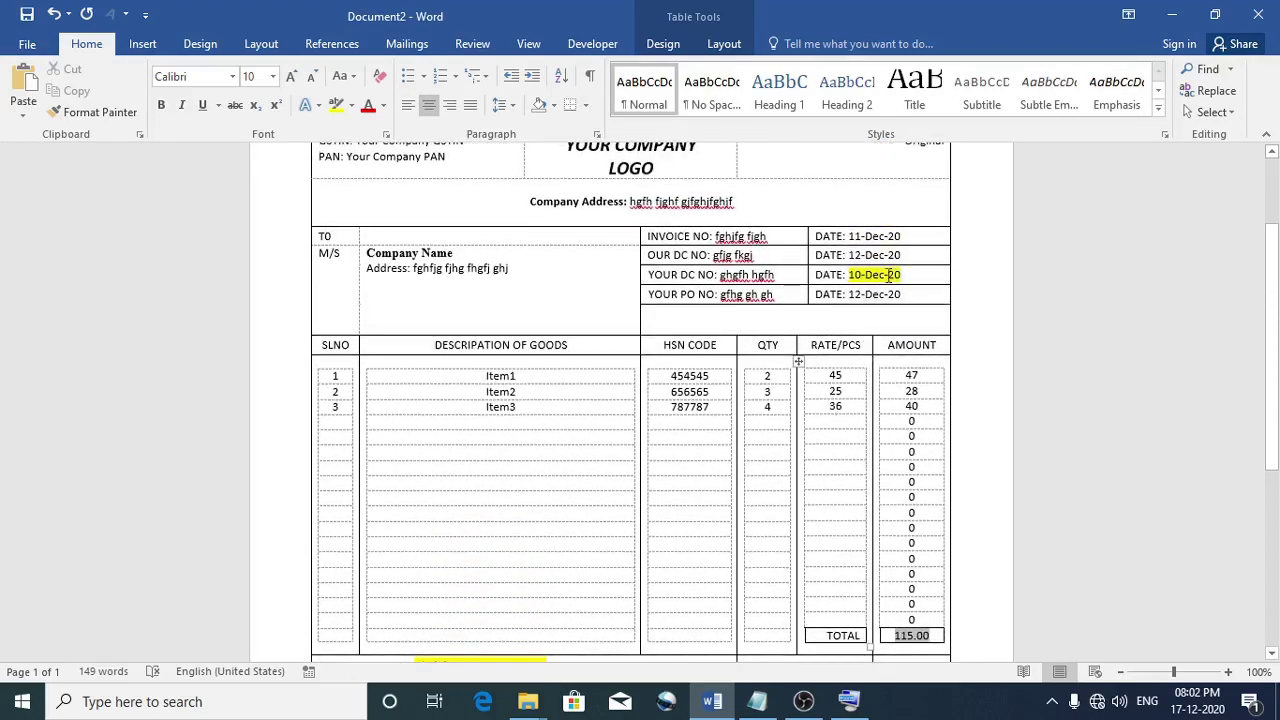
scroll(910, 300, "up", 2)
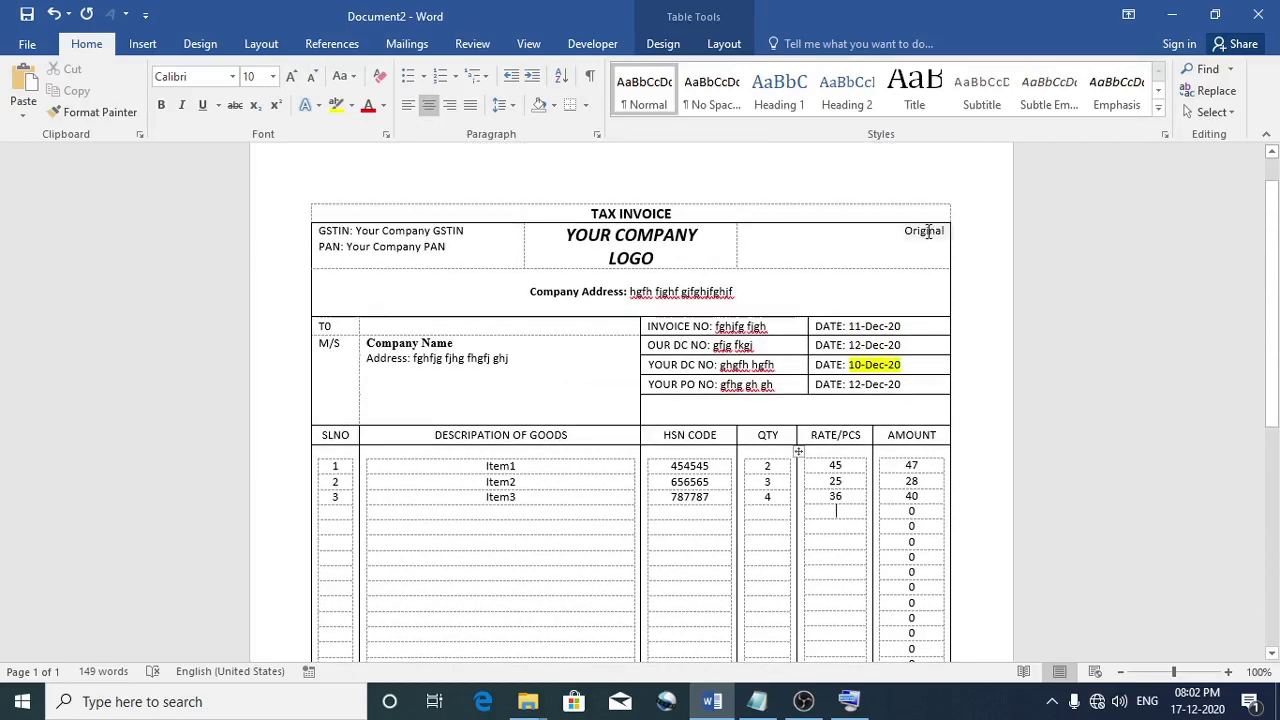
View the choices in the invoice's Original copy-type list and check the TAX 18% amount field
left_click(928, 231)
left_click(960, 231)
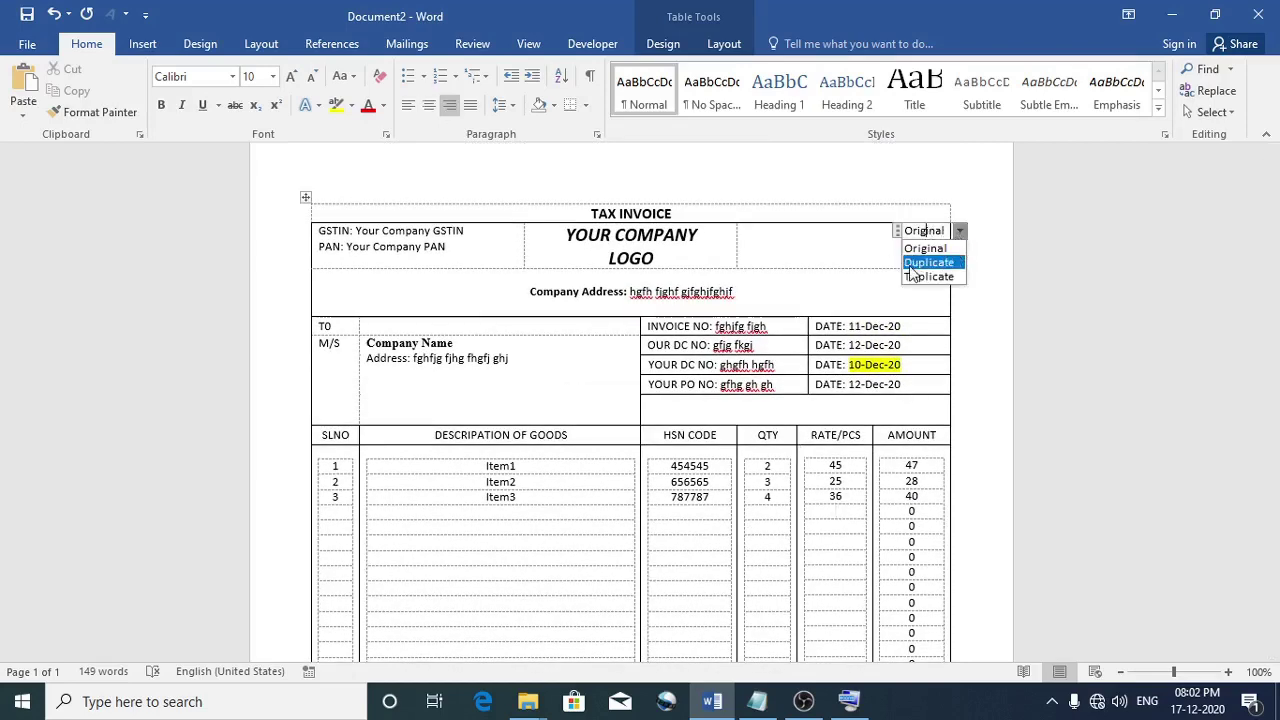
scroll(865, 388, "down", 2)
scroll(905, 410, "down", 5)
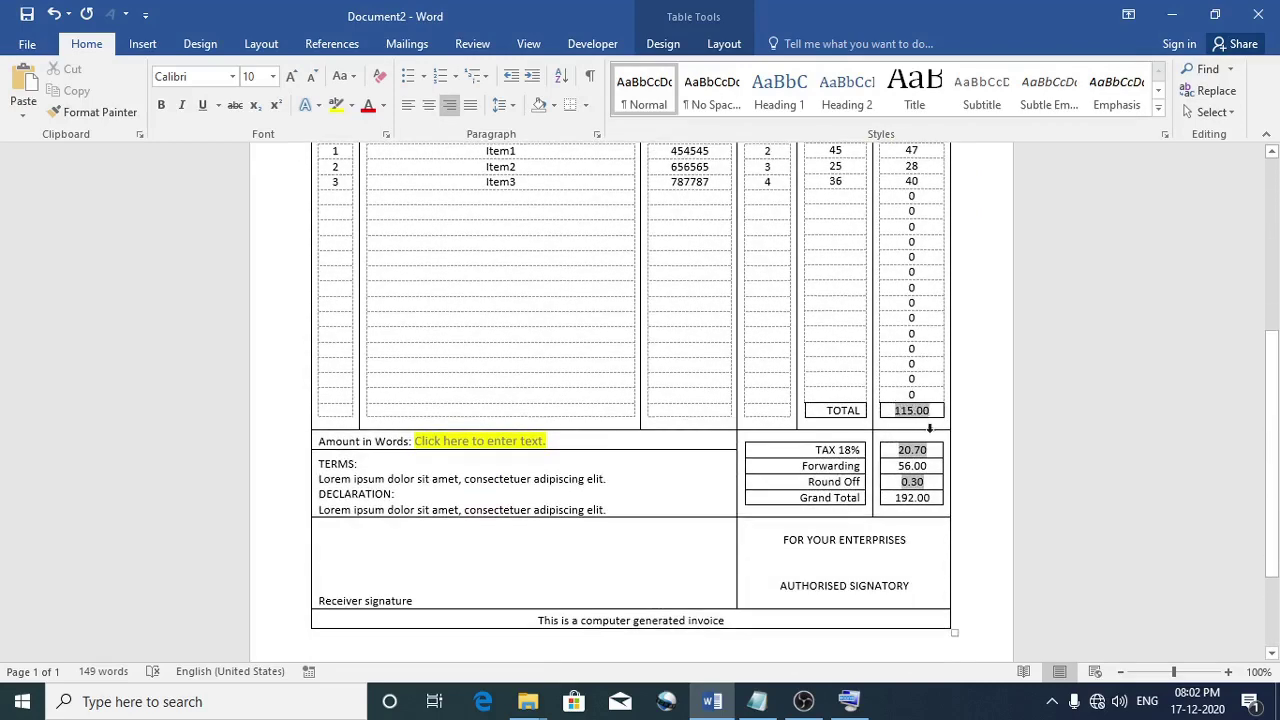
double_click(913, 452)
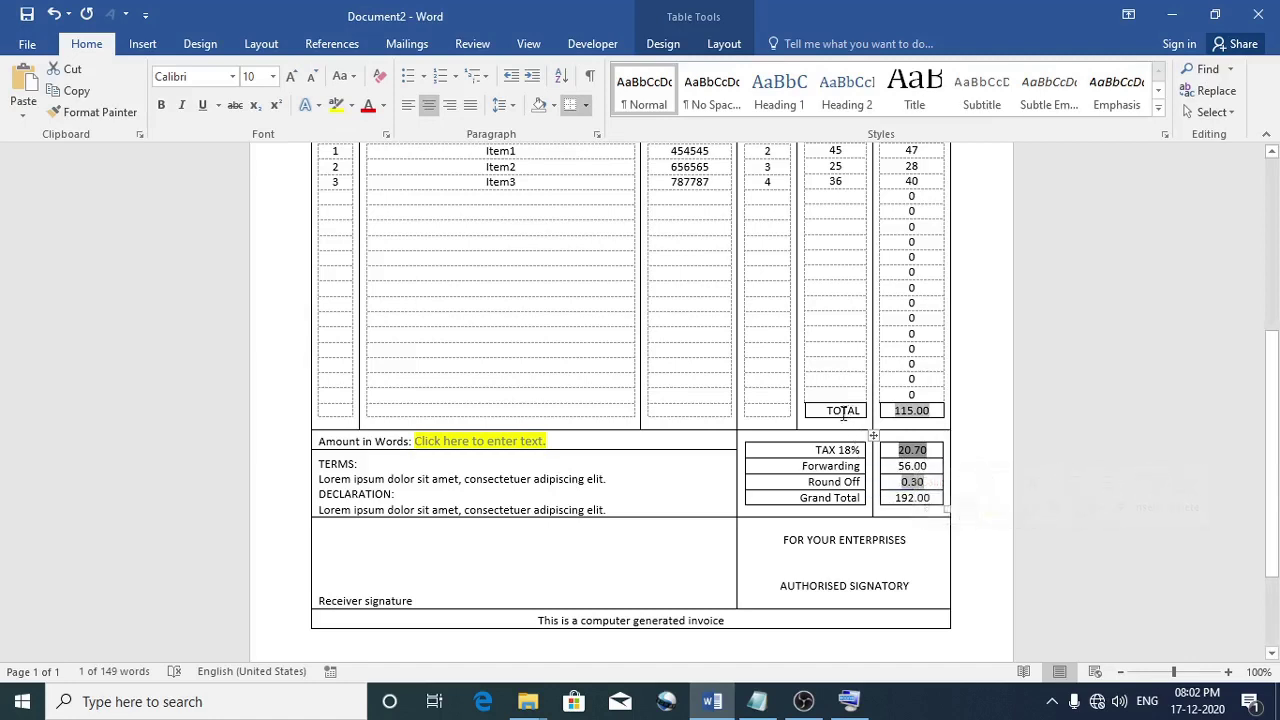
Fill in the Amount in Words field with "One hundred and ninety two only"
scroll(846, 455, "up", 2)
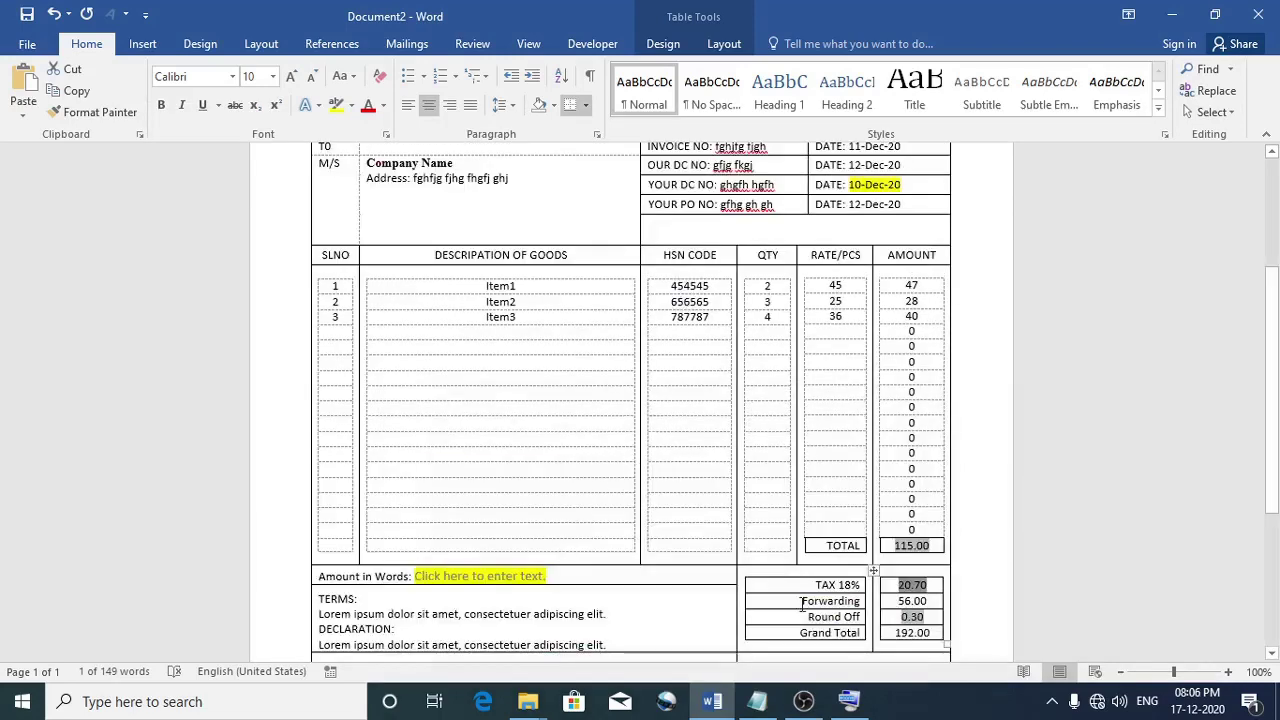
scroll(530, 538, "down", 1)
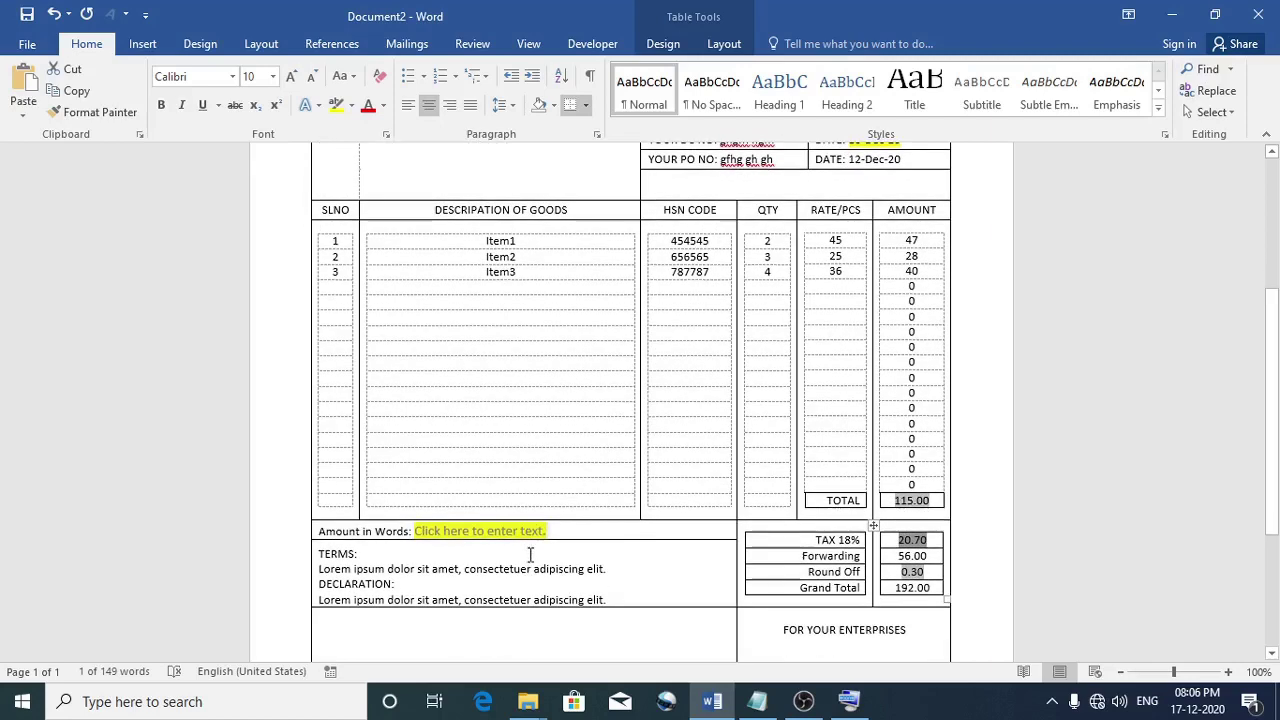
left_click(530, 532)
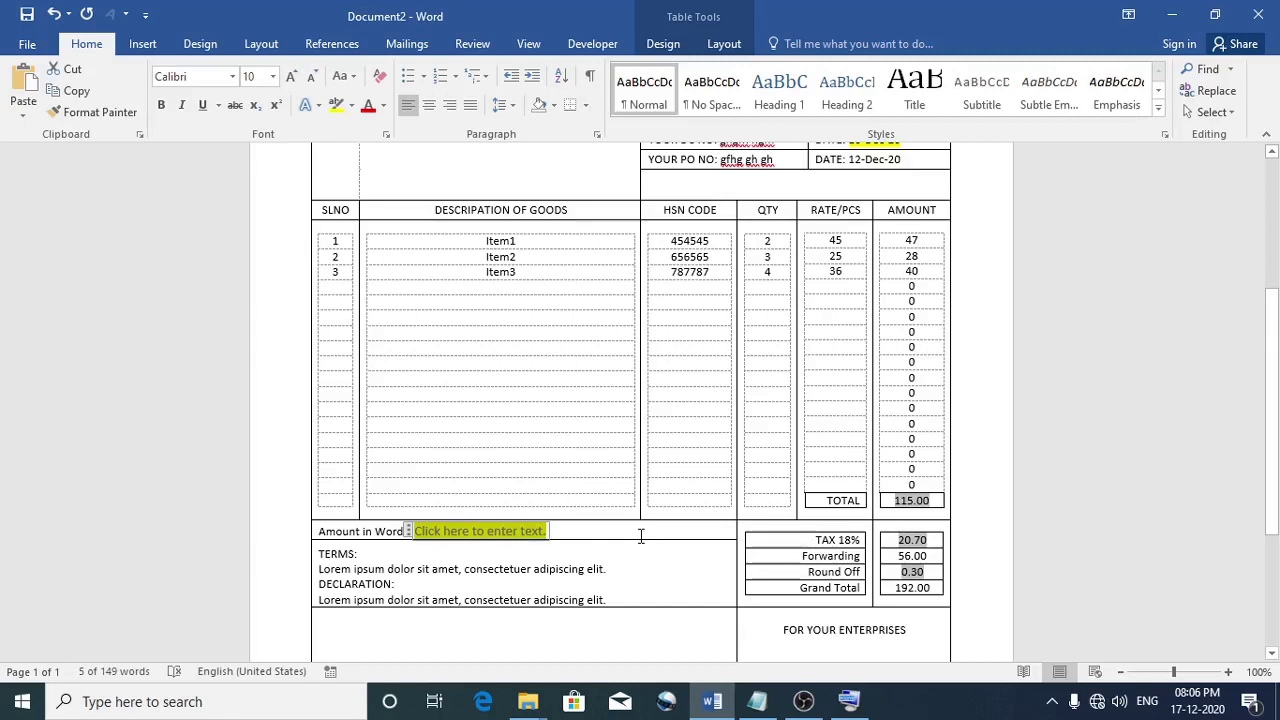
type("One hundred")
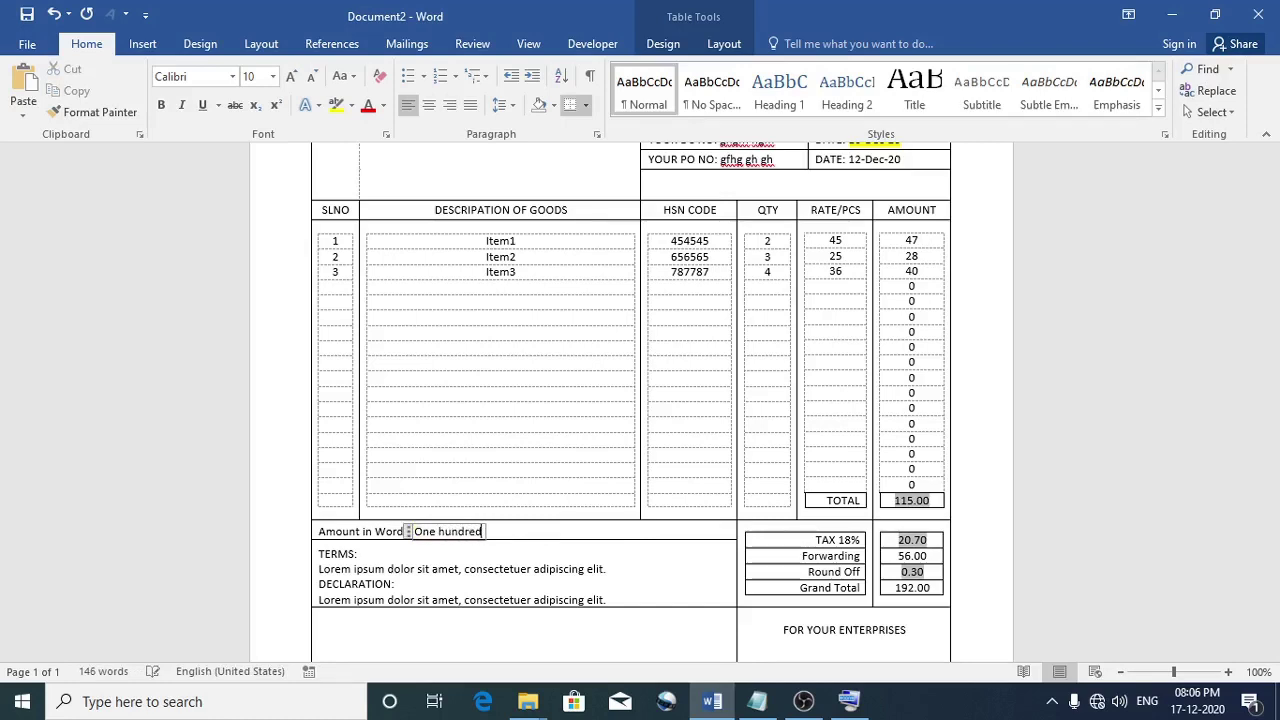
type(" and ninety two only")
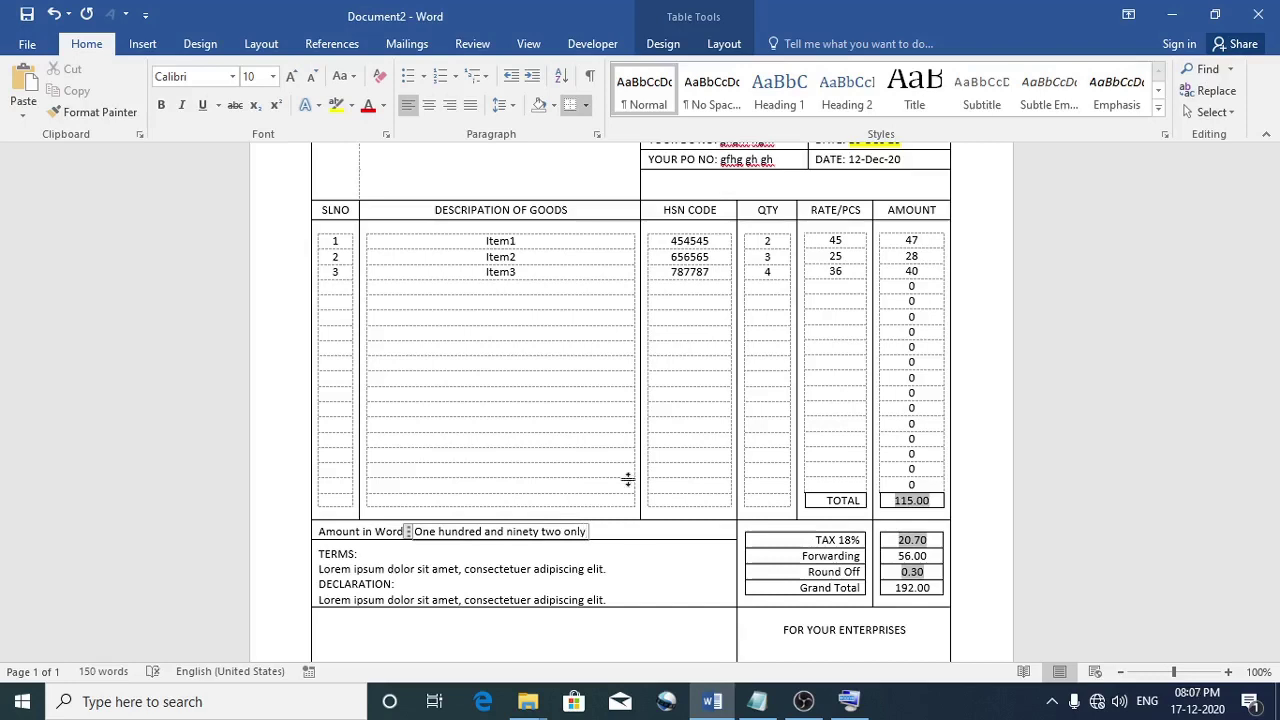
left_click(818, 535)
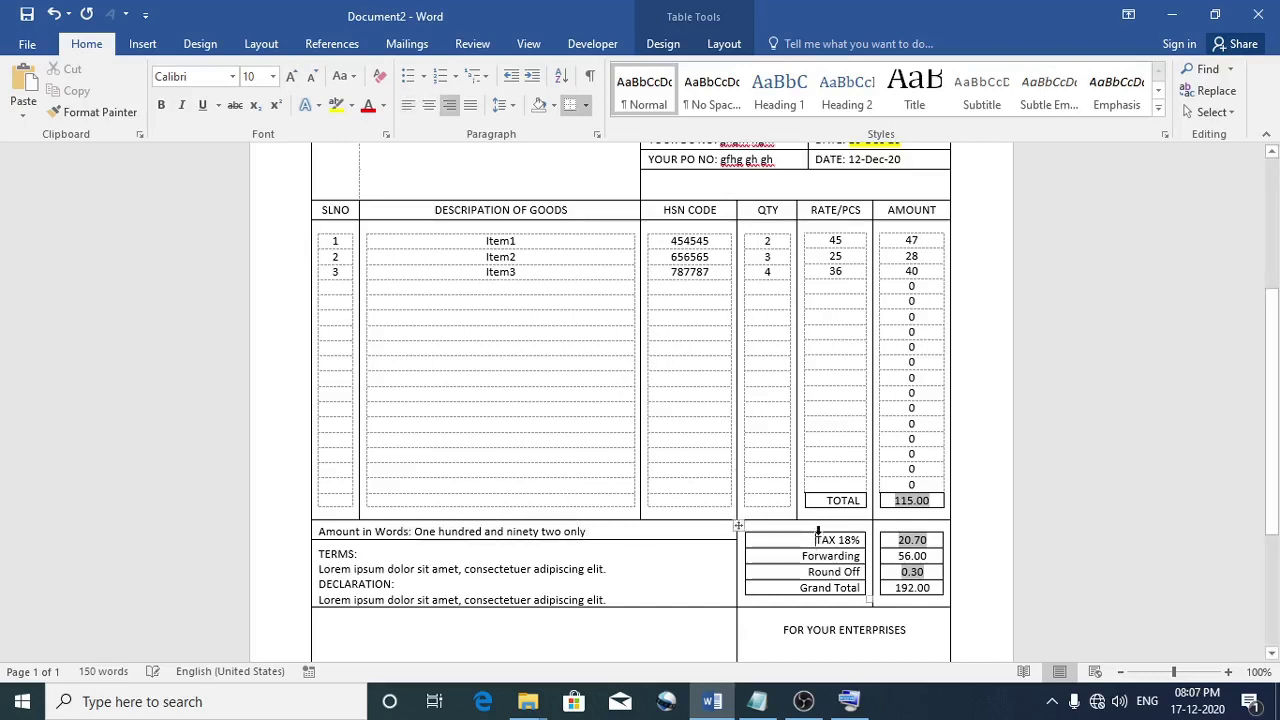
Delete the zero amounts from the unused item rows in the AMOUNT column
left_click_drag(906, 287, 914, 486)
key("Delete")
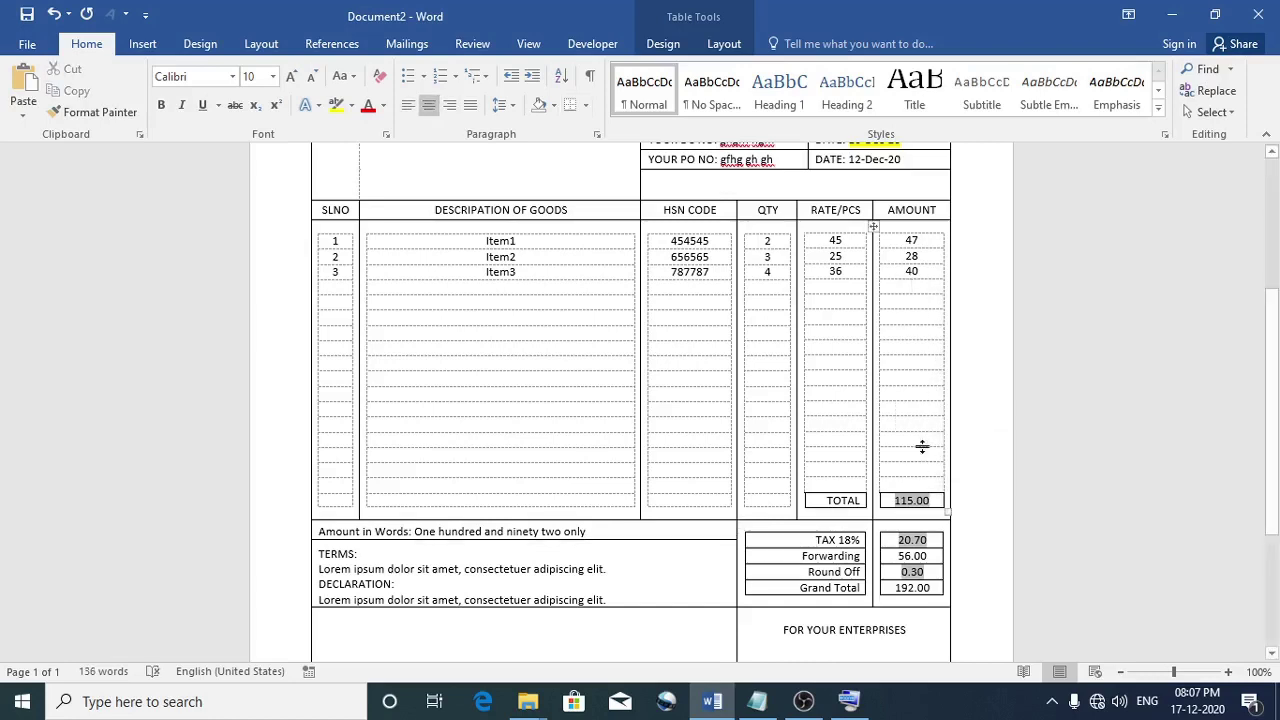
scroll(831, 360, "up", 1)
scroll(831, 360, "up", 3)
left_click(838, 376)
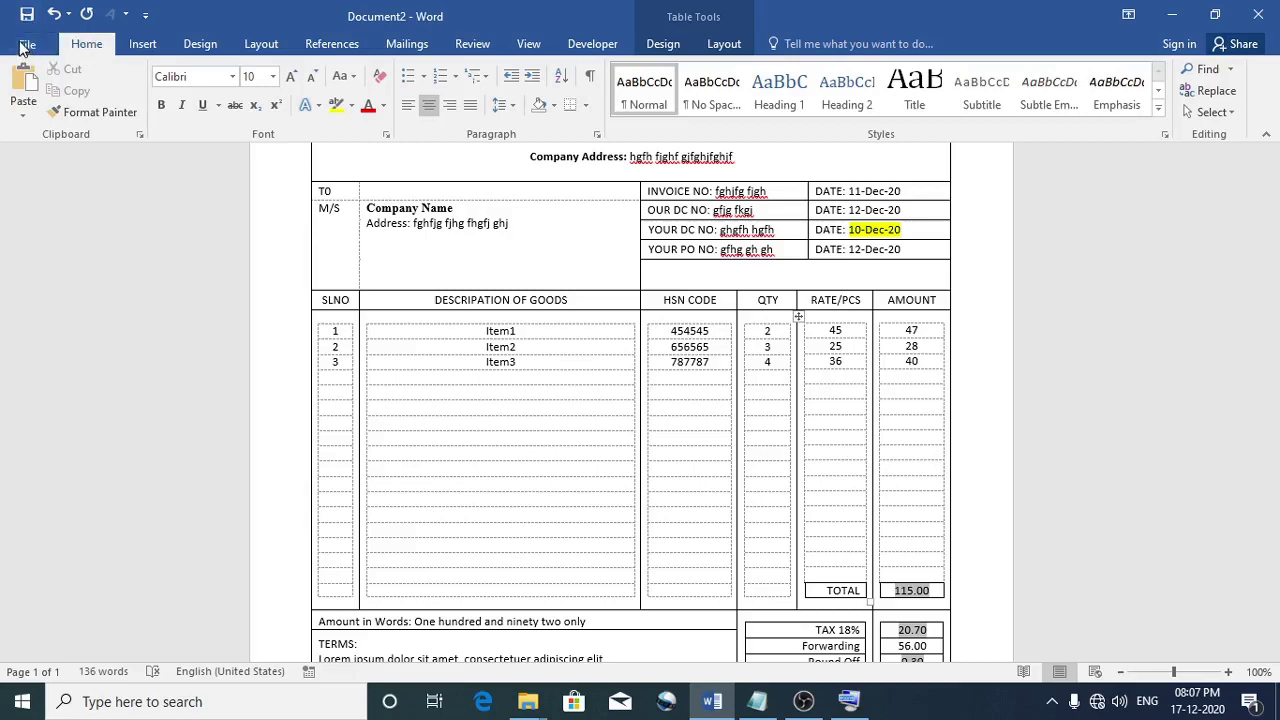
Save the completed invoice to the Desktop as a Word Document named "TAX INVOICE1"
left_click(28, 48)
left_click(70, 195)
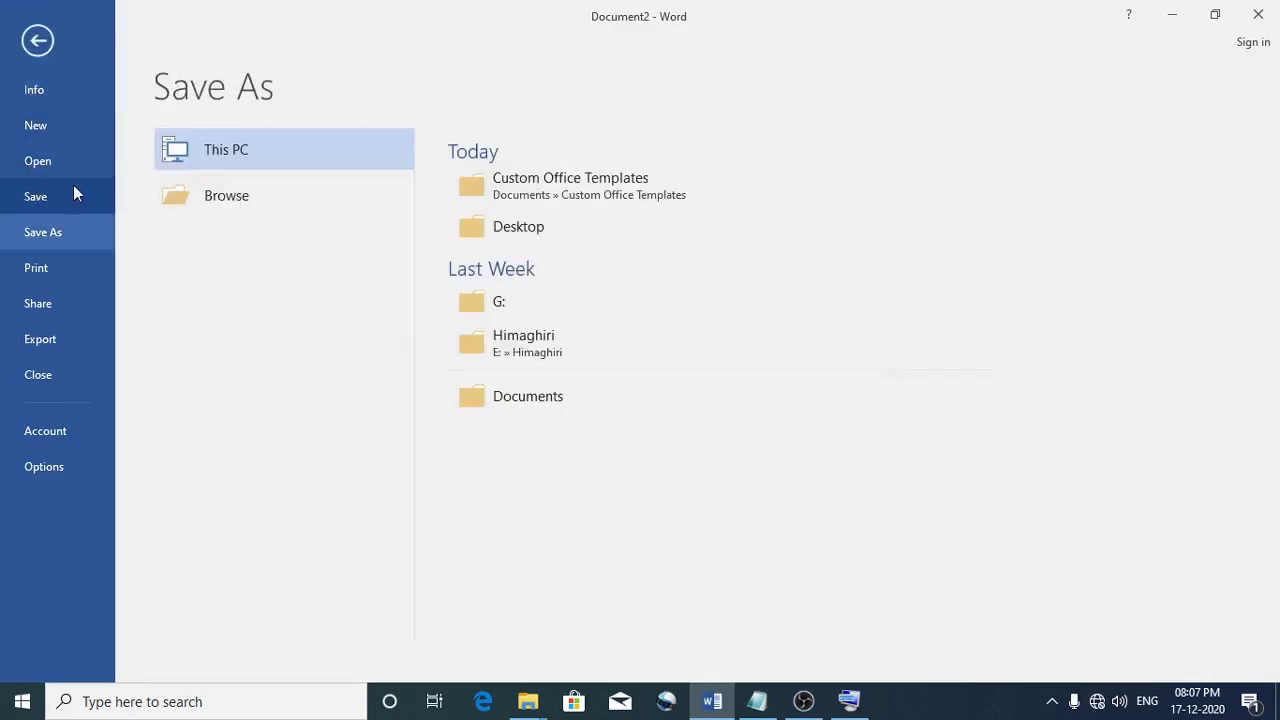
left_click(509, 227)
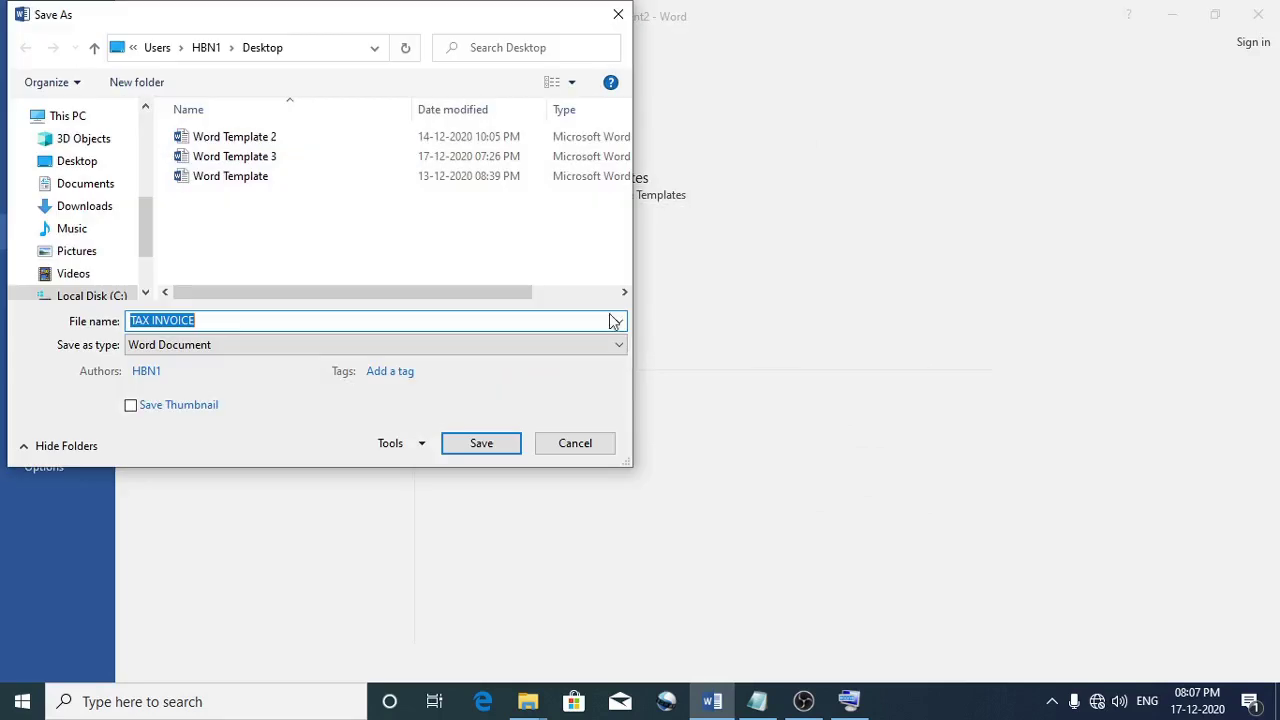
left_click(228, 321)
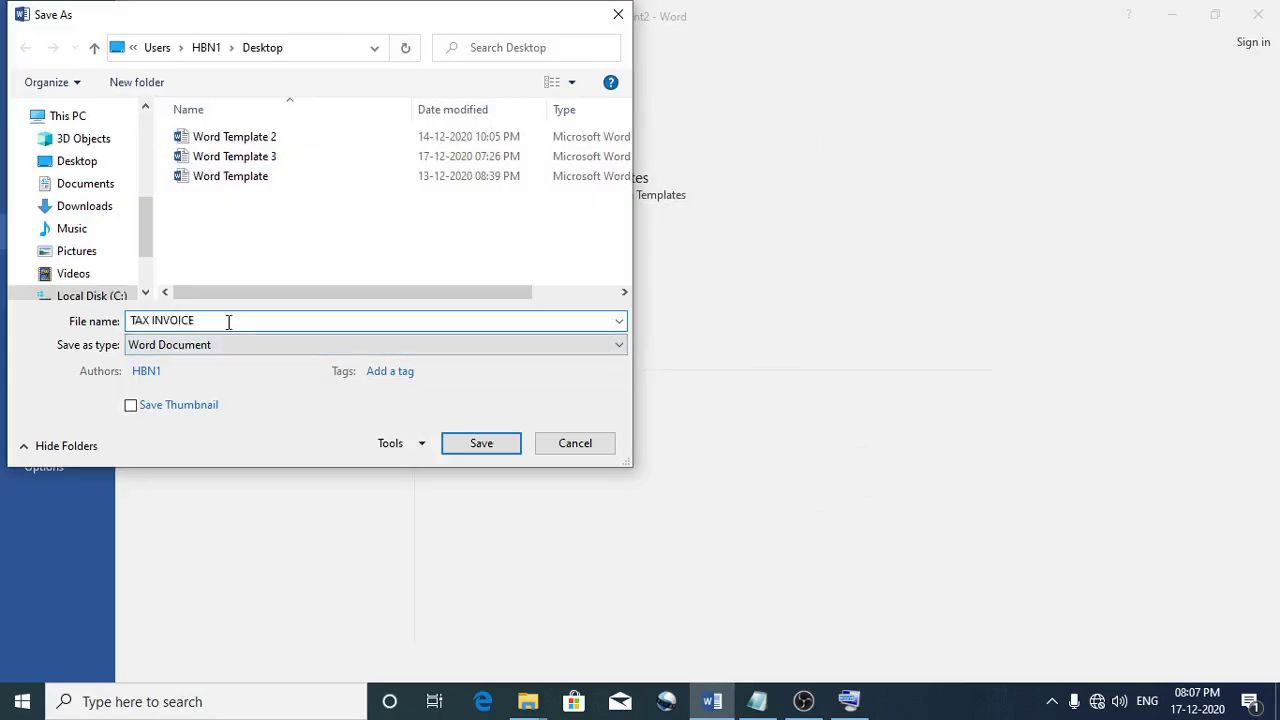
type("1")
left_click(455, 447)
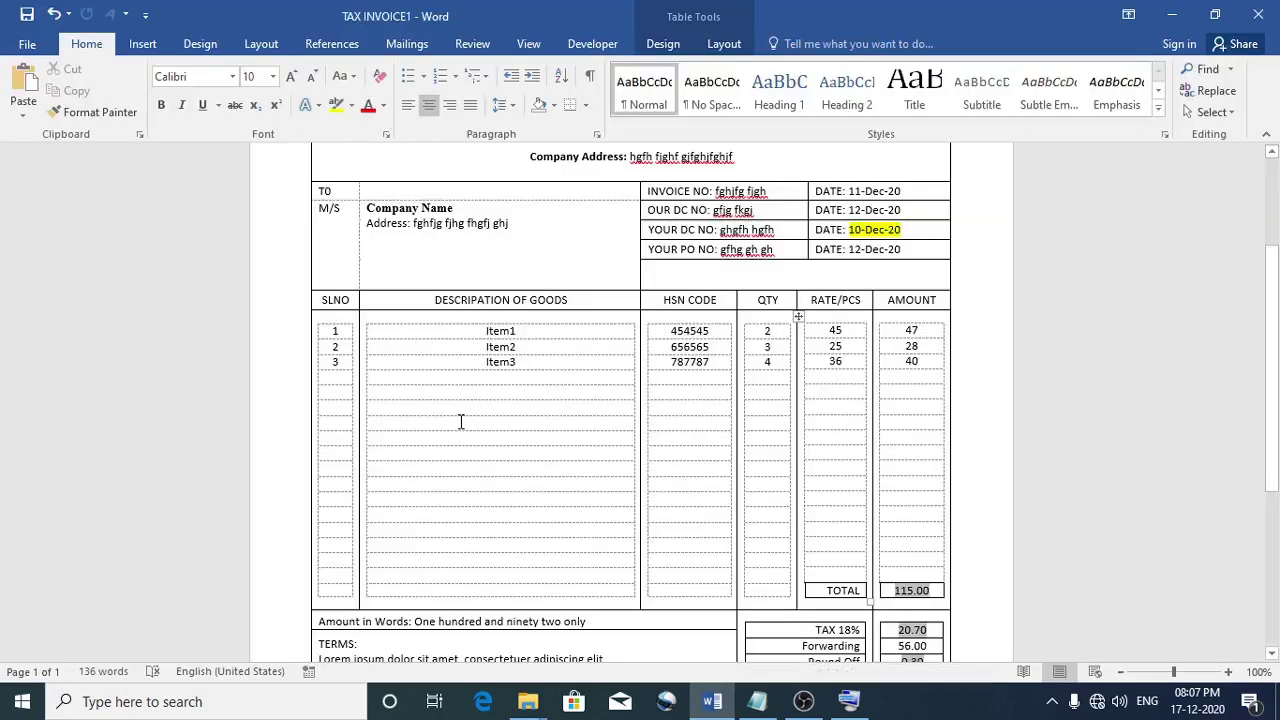
scroll(460, 420, "up", 4)
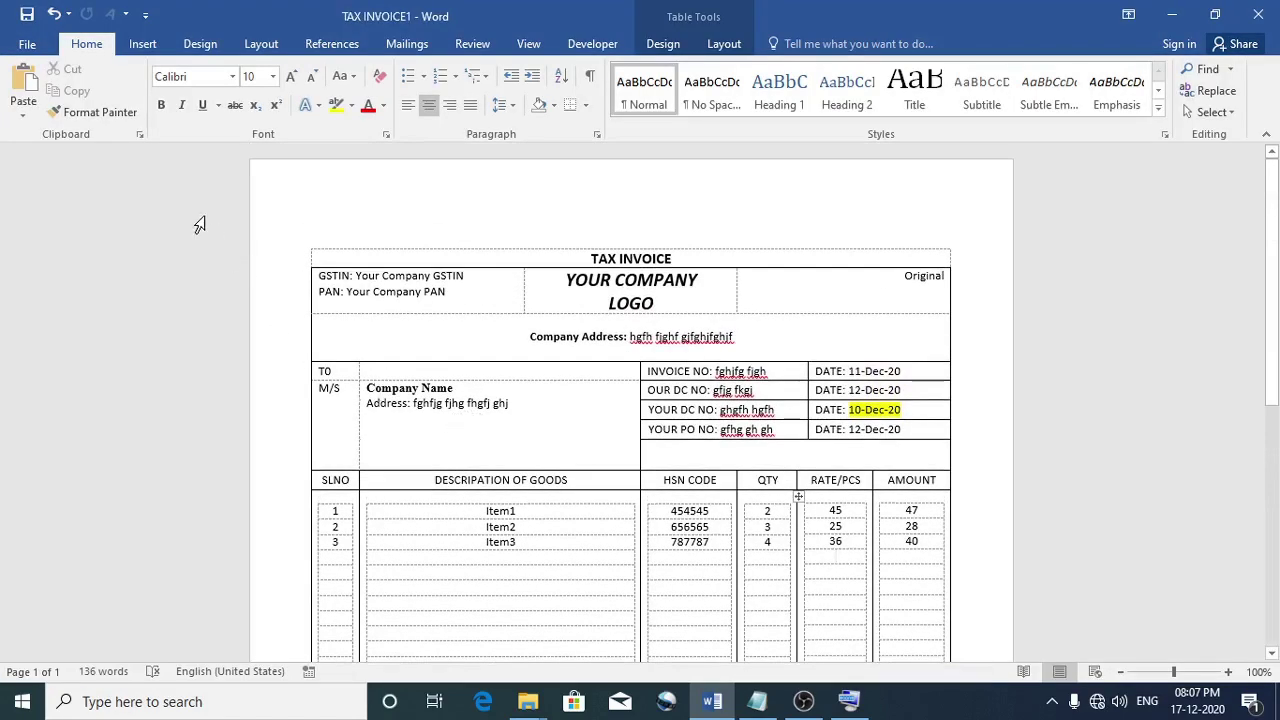
Close the saved invoice and create a new document from the personal template "hbninfotech invoice"
key("ctrl+w")
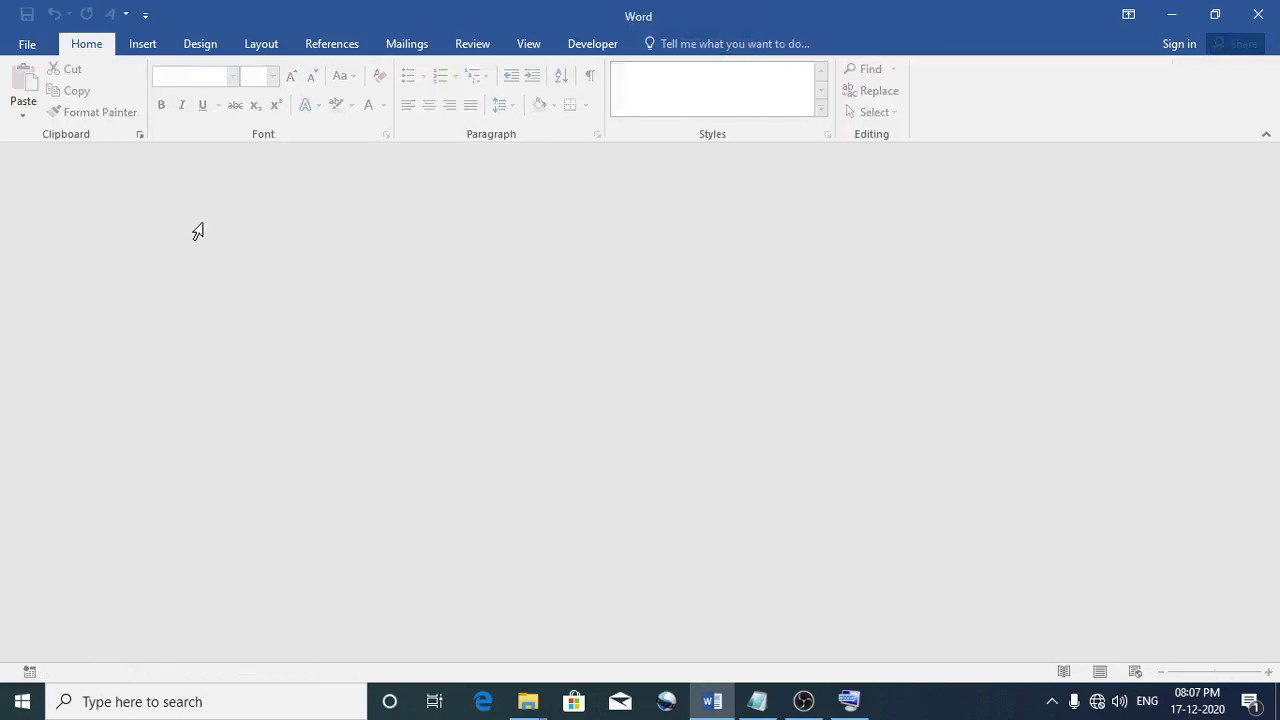
left_click(29, 44)
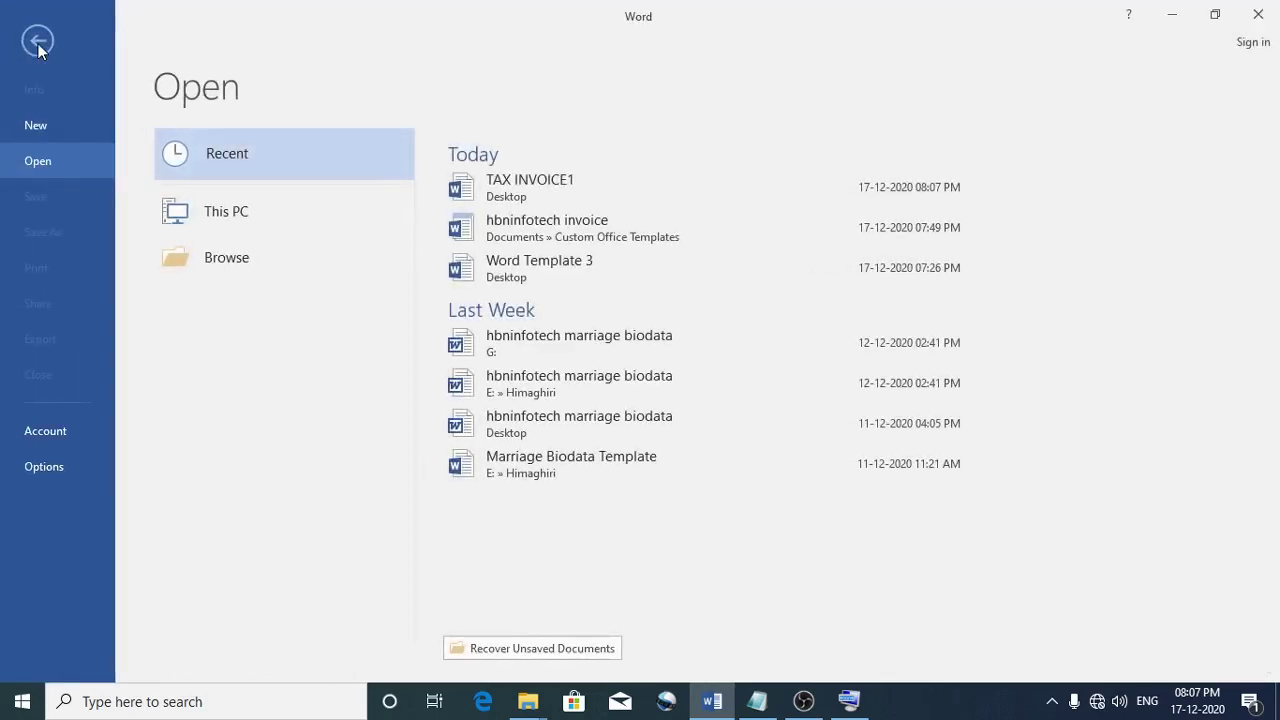
left_click(37, 125)
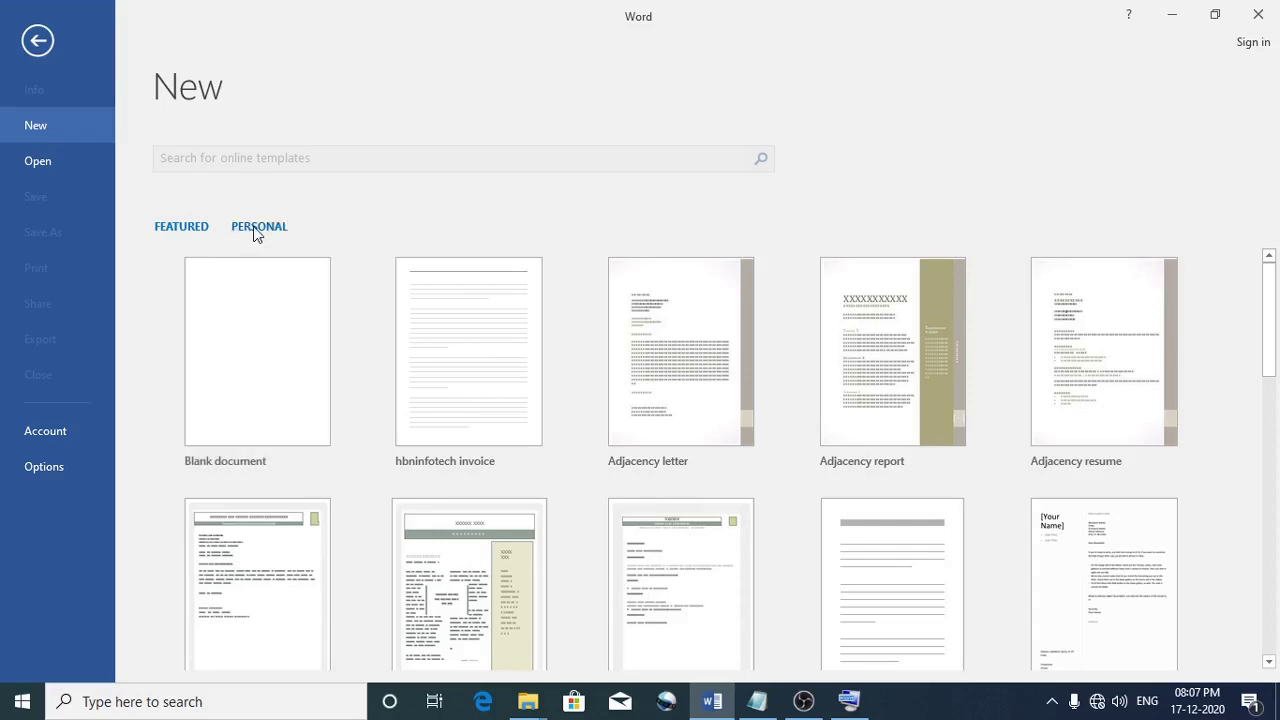
left_click(257, 228)
left_click(249, 340)
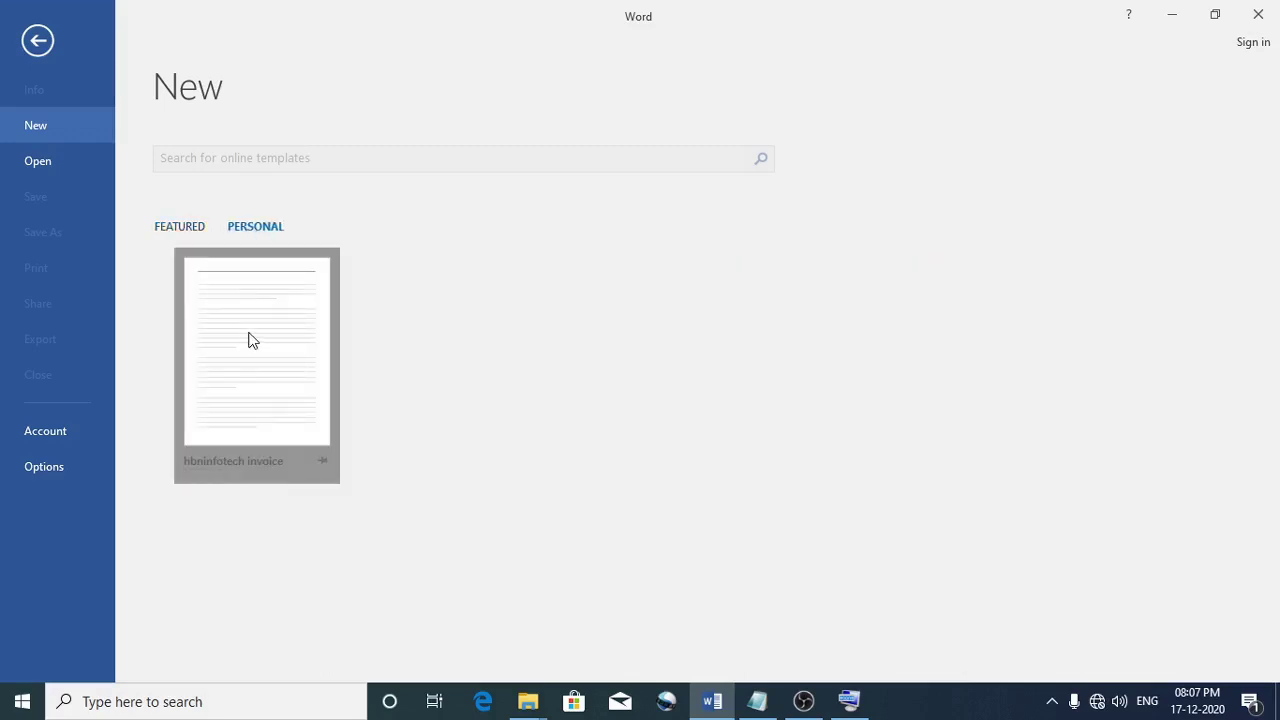
Review the new blank invoice from the header fields and item table through the totals and signature block
scroll(651, 411, "down", 8)
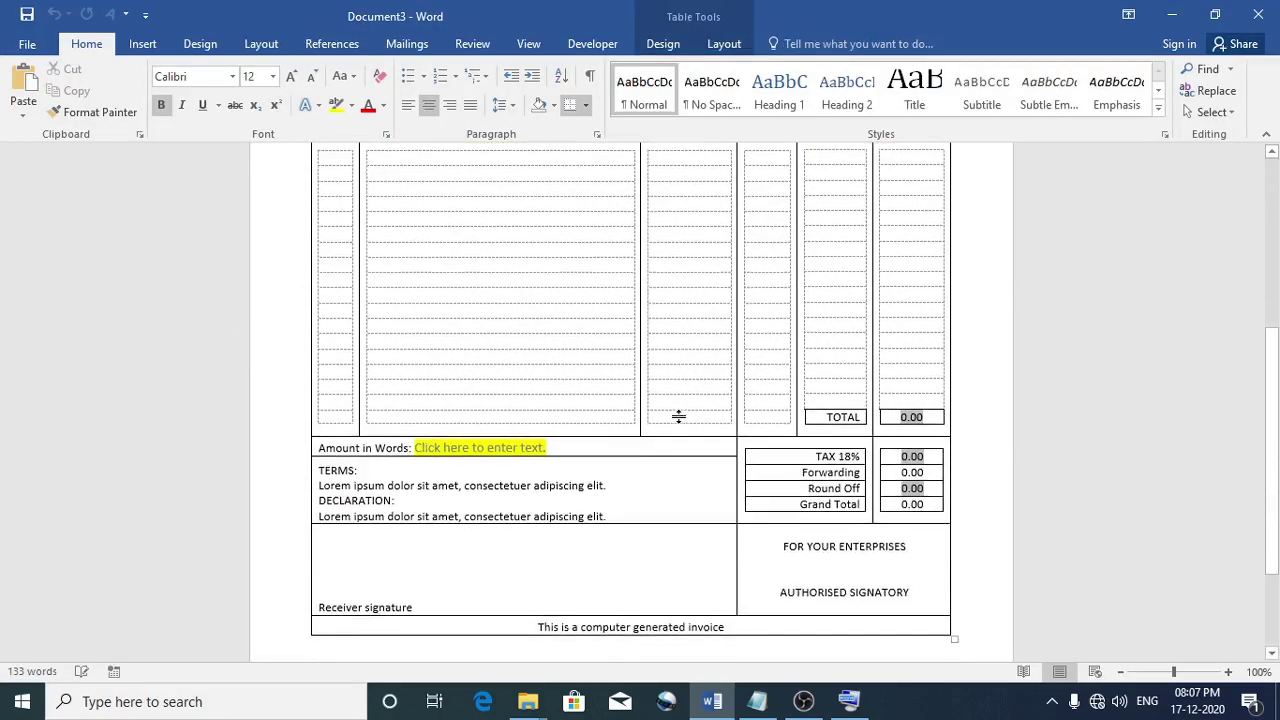
scroll(679, 416, "up", 8)
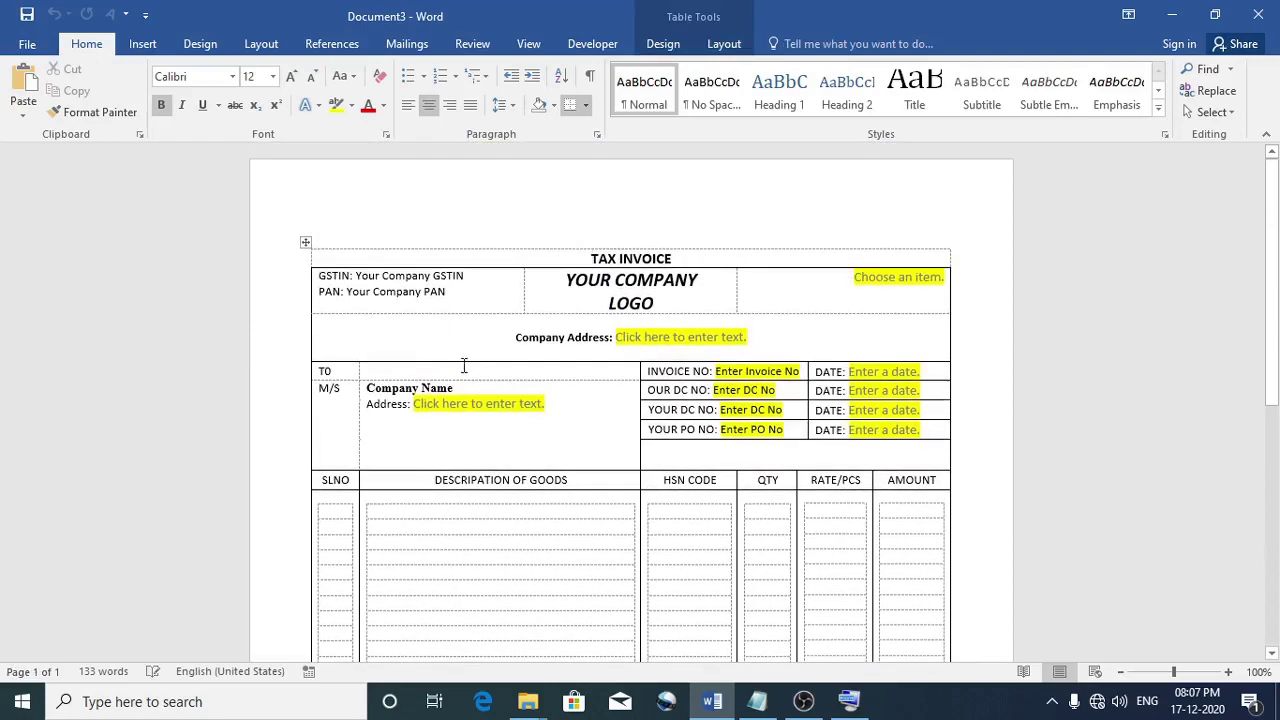
scroll(711, 285, "down", 2)
scroll(715, 283, "up", 2)
scroll(825, 421, "down", 2)
scroll(825, 421, "down", 8)
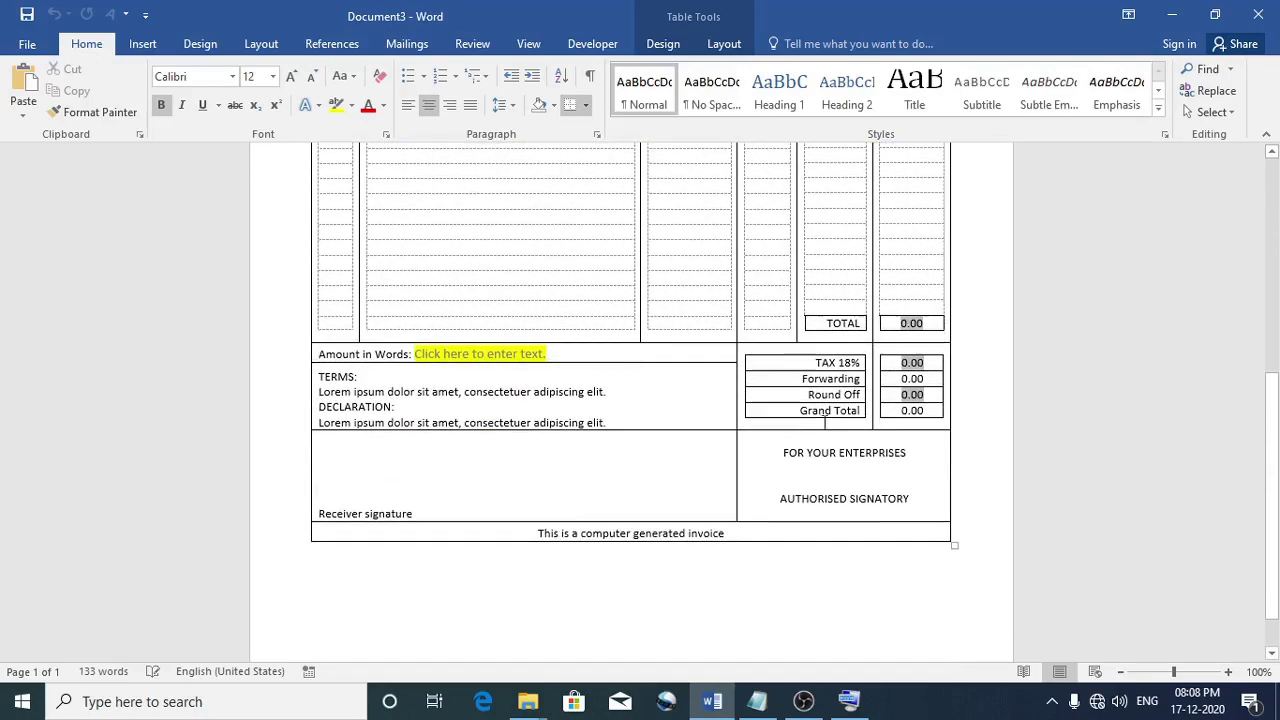
scroll(825, 423, "up", 10)
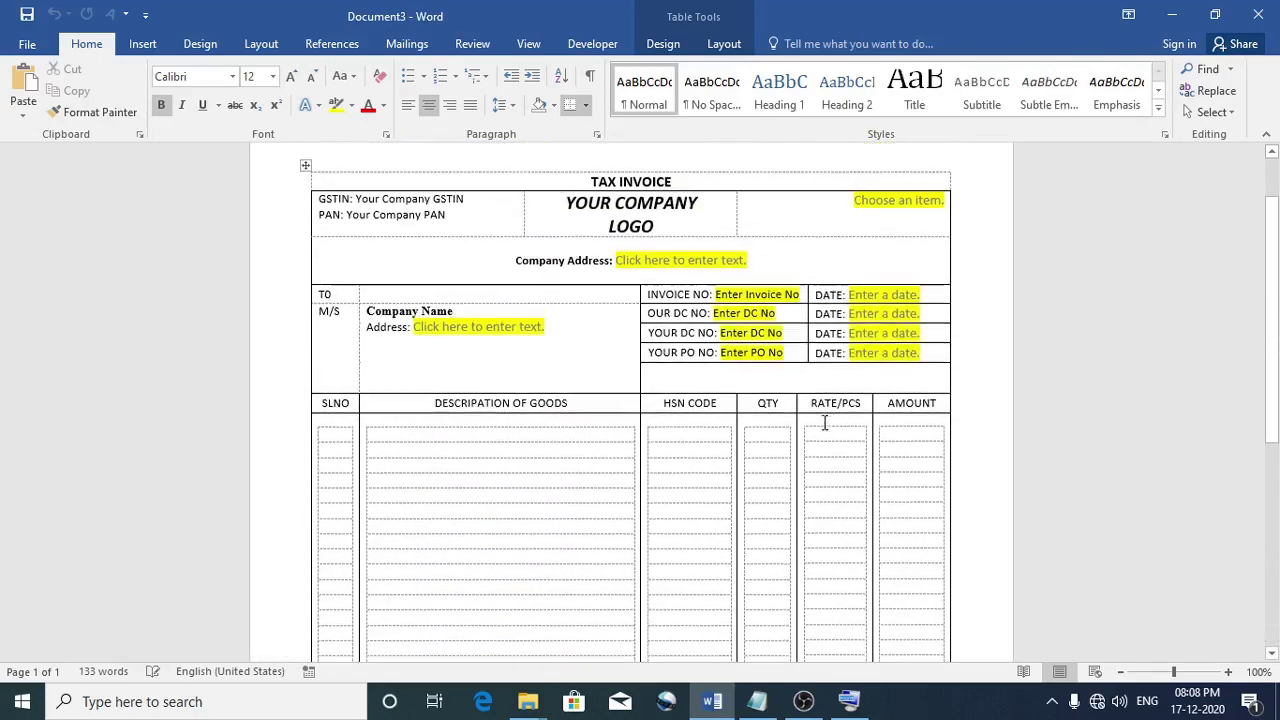